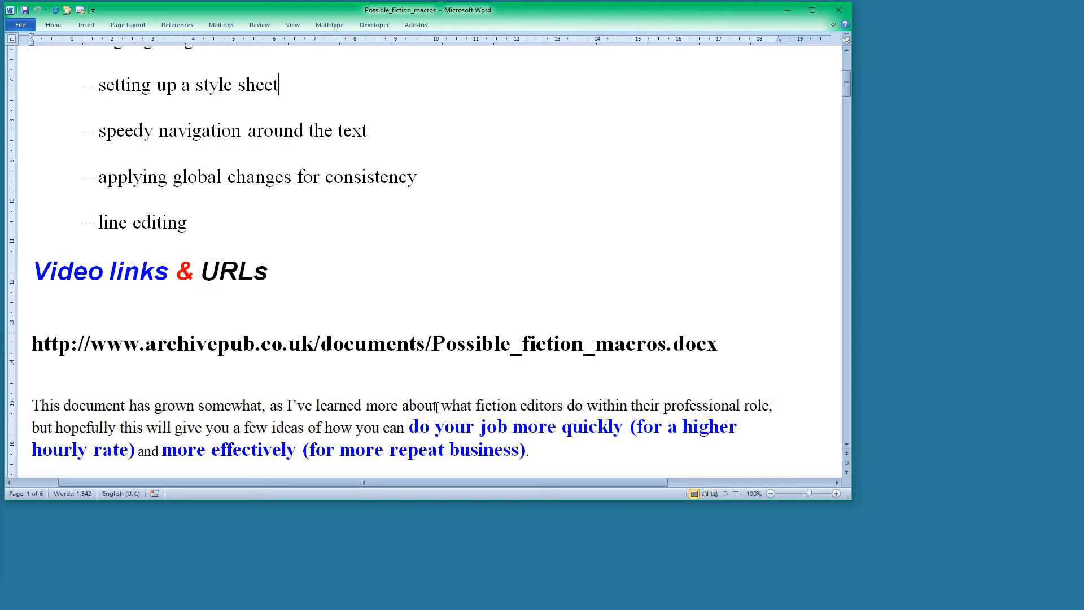
Read the introduction down to the Stage 1 section, highlighting the TheBook line and the Beginners_Start_Here.doc link
{"action": "scroll", "coordinate": [436, 407], "scroll_direction": "down", "scroll_amount": 1}
{"action": "scroll", "coordinate": [436, 408], "scroll_direction": "down", "scroll_amount": 1}
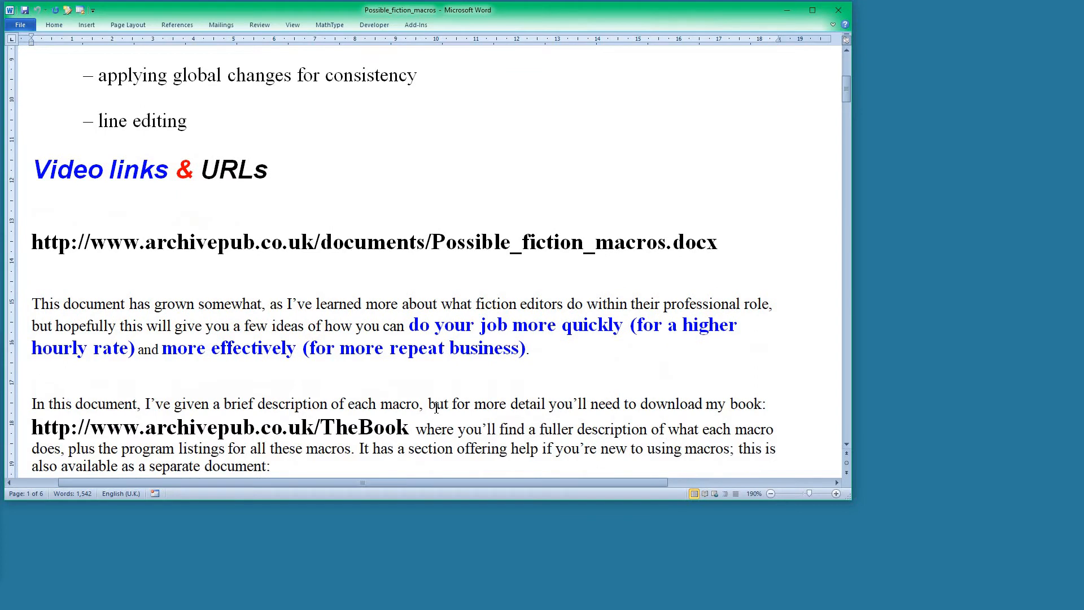
{"action": "scroll", "coordinate": [436, 408], "scroll_direction": "down", "scroll_amount": 1}
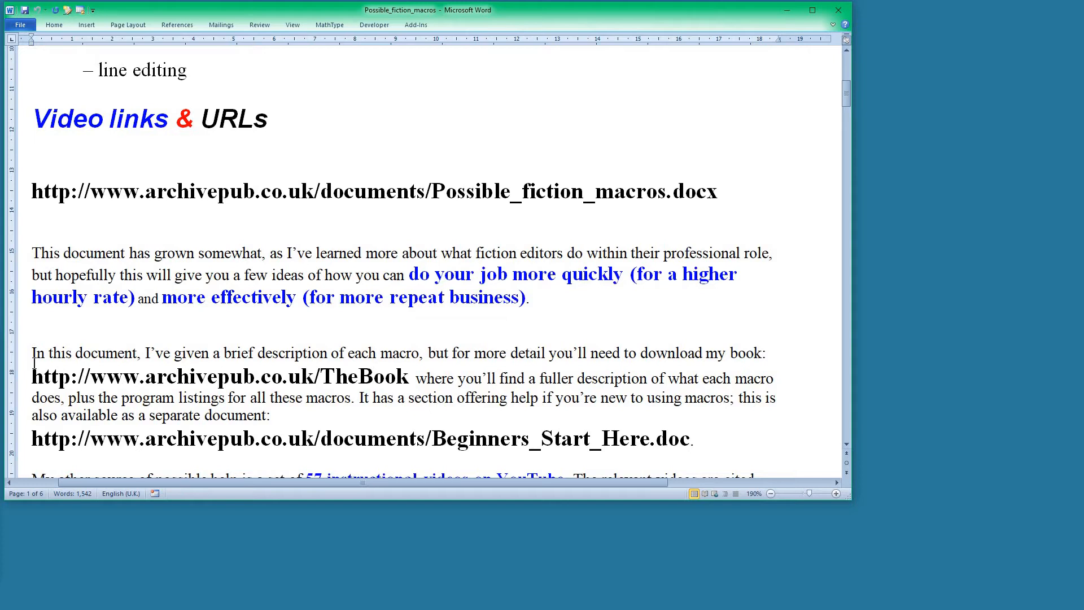
{"action": "left_click", "coordinate": [19, 385]}
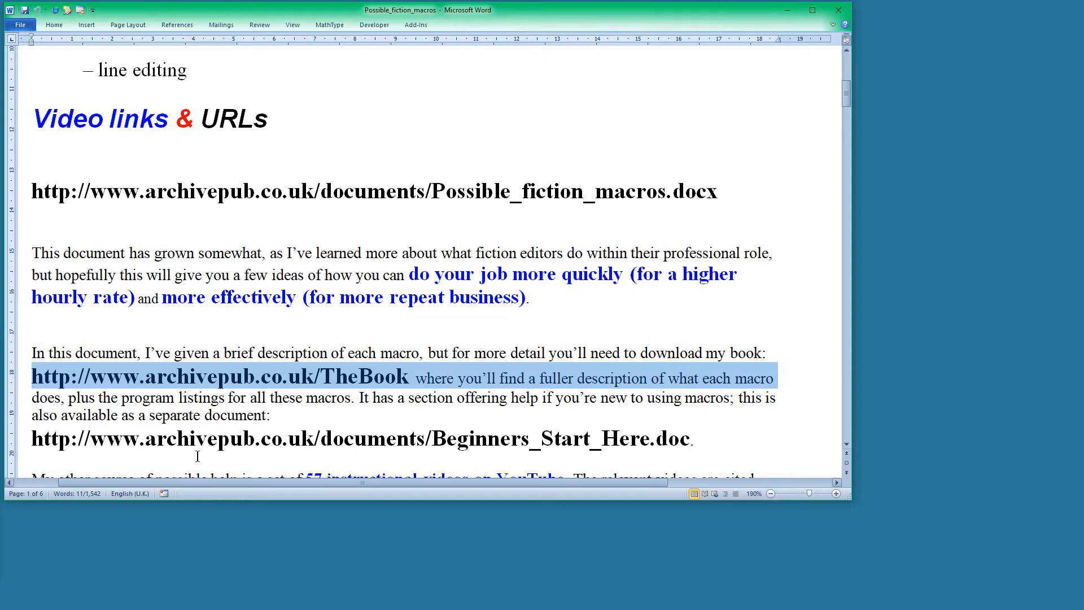
{"action": "left_click", "coordinate": [386, 439]}
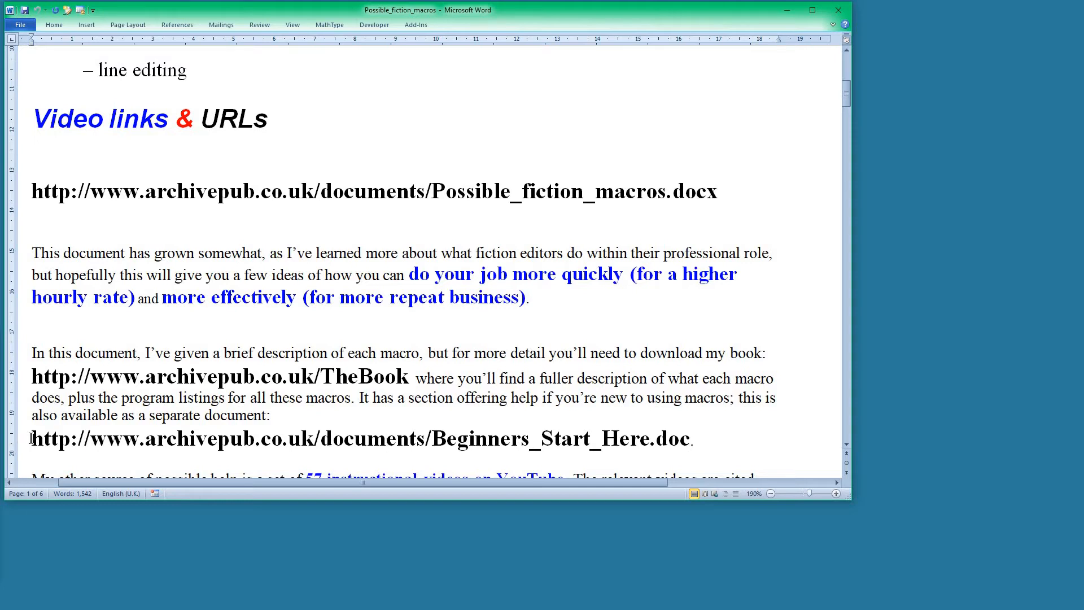
{"action": "left_click_drag", "start_coordinate": [31, 438], "coordinate": [690, 446]}
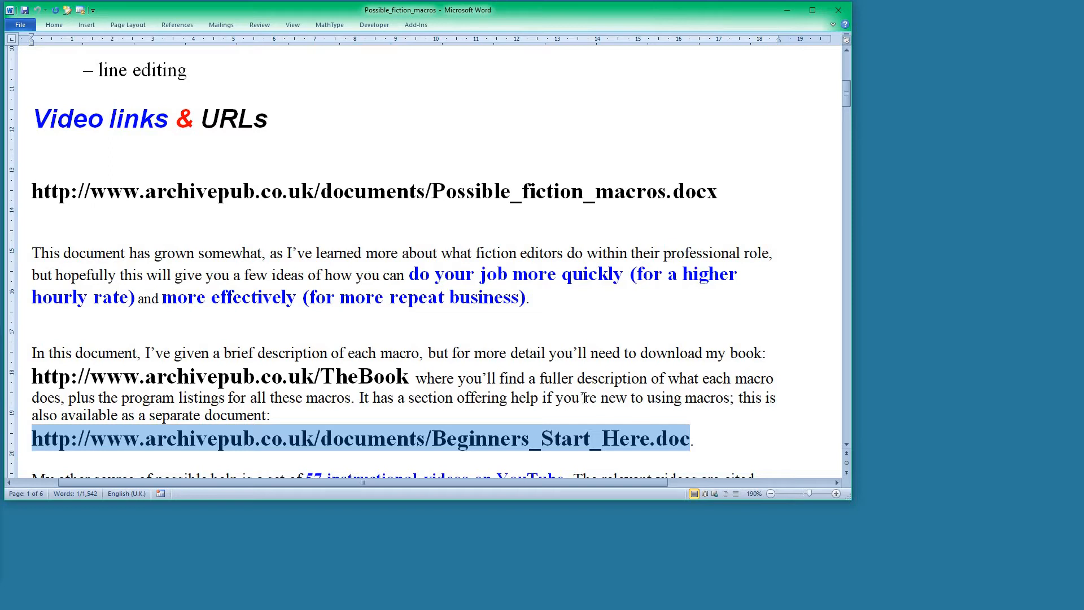
{"action": "scroll", "coordinate": [541, 414], "scroll_direction": "down", "scroll_amount": 1}
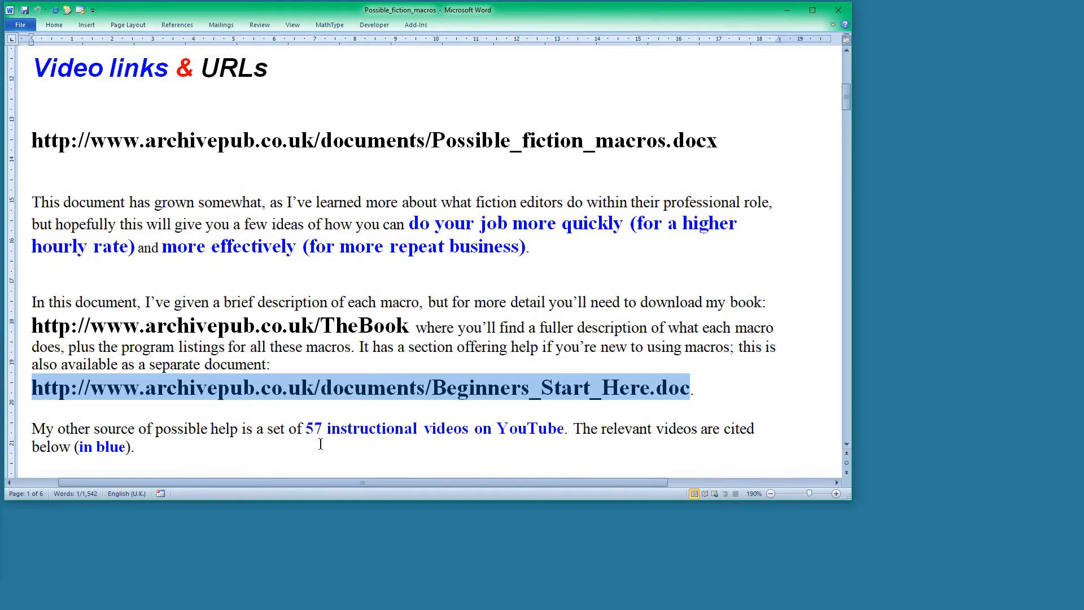
{"action": "scroll", "coordinate": [327, 443], "scroll_direction": "down", "scroll_amount": 2}
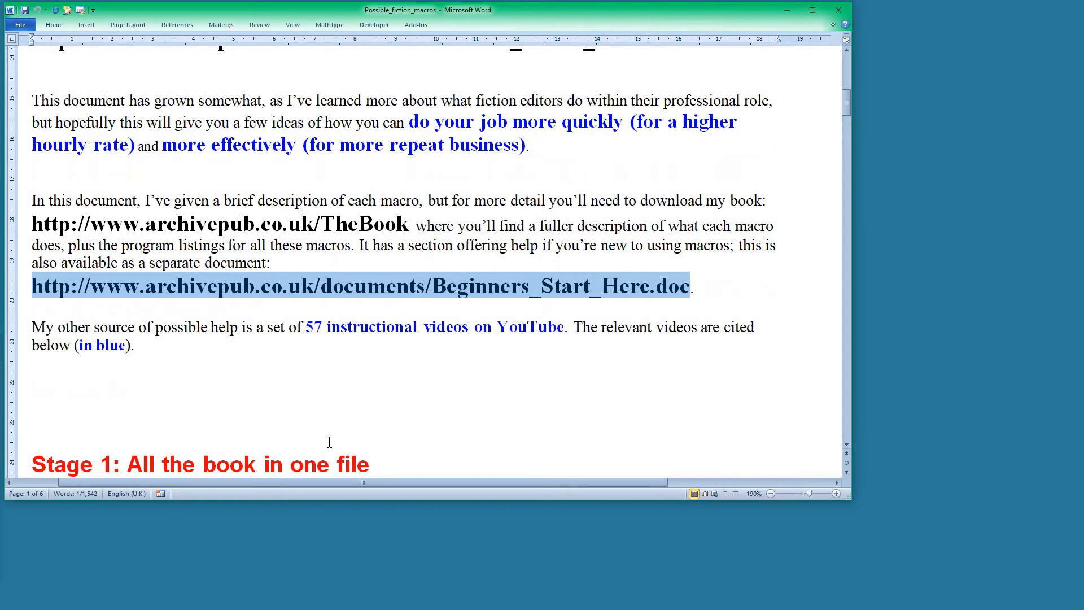
{"action": "scroll", "coordinate": [329, 442], "scroll_direction": "down", "scroll_amount": 2}
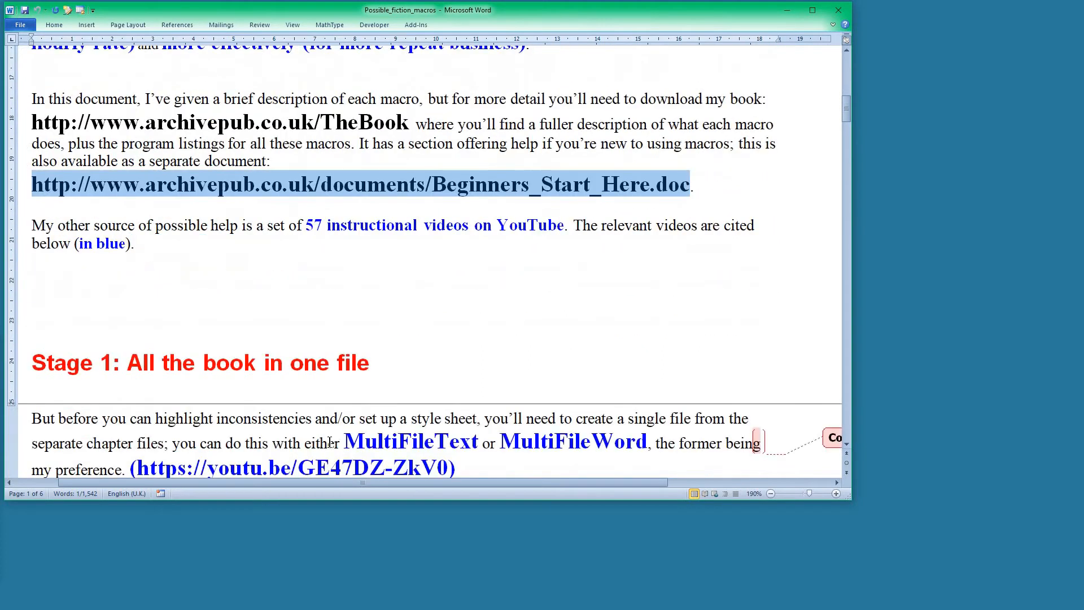
{"action": "scroll", "coordinate": [330, 442], "scroll_direction": "down", "scroll_amount": 1}
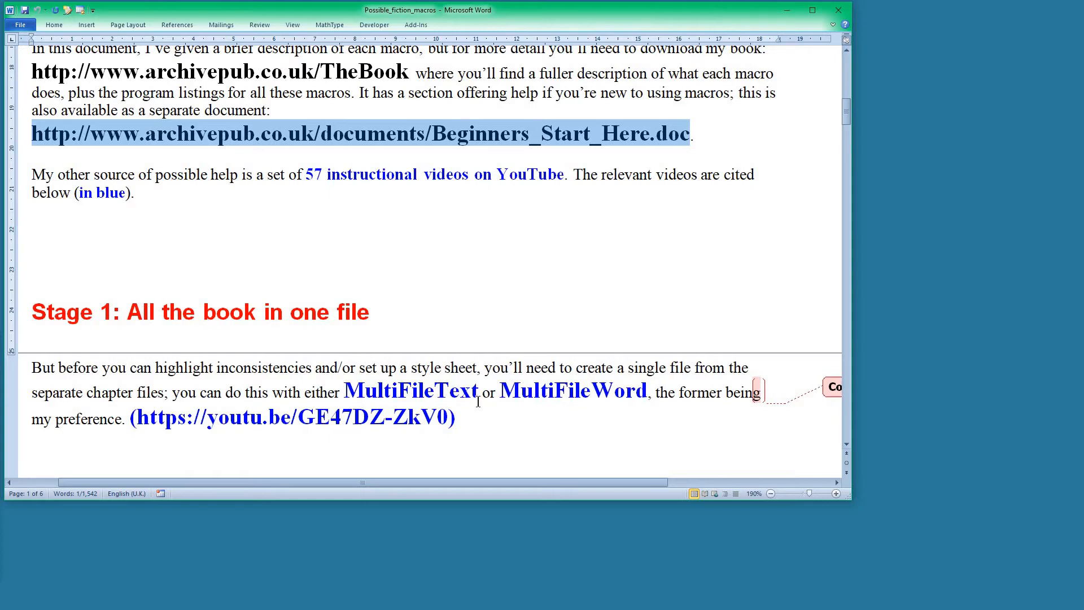
Run the MultiFileText macro to list the files in the aaaVideo folder, cancelling the collection of their text
{"action": "left_click", "coordinate": [385, 393]}
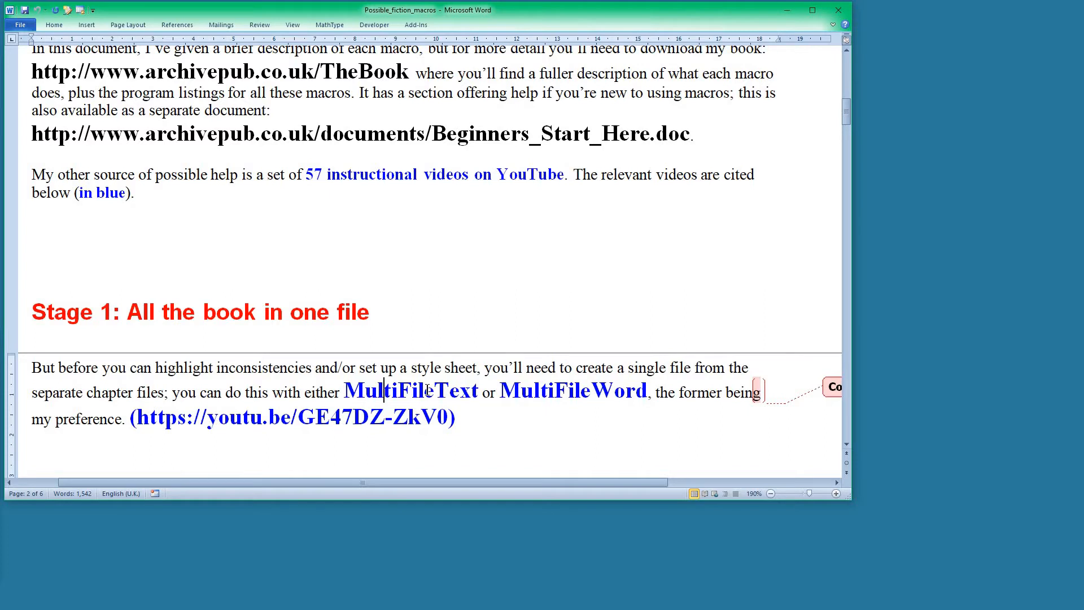
{"action": "key", "text": "alt+F8"}
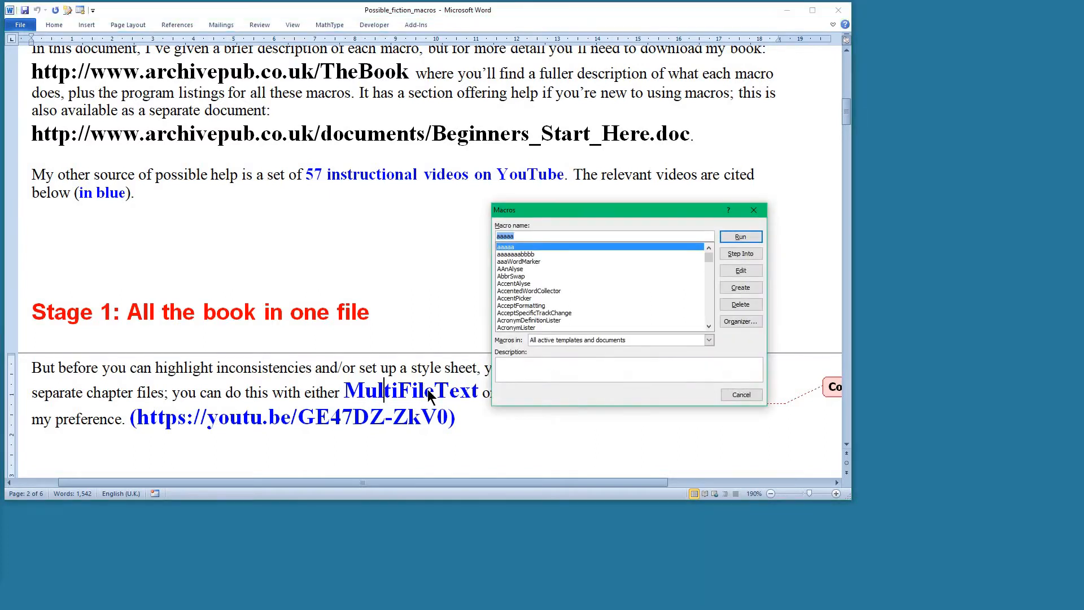
{"action": "type", "text": "mult"}
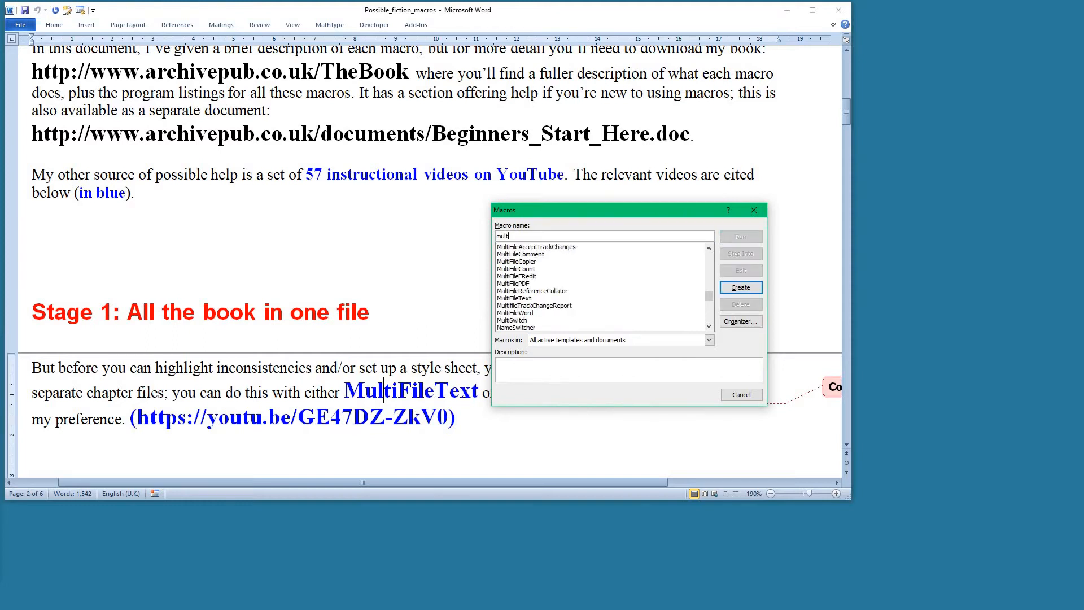
{"action": "left_click", "coordinate": [522, 298]}
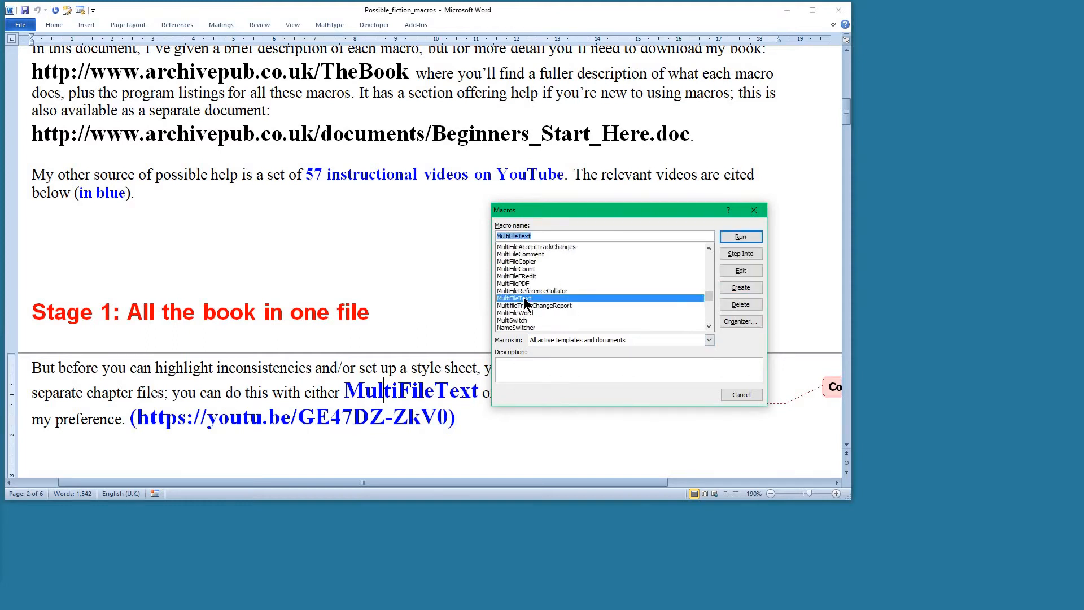
{"action": "left_click", "coordinate": [739, 236]}
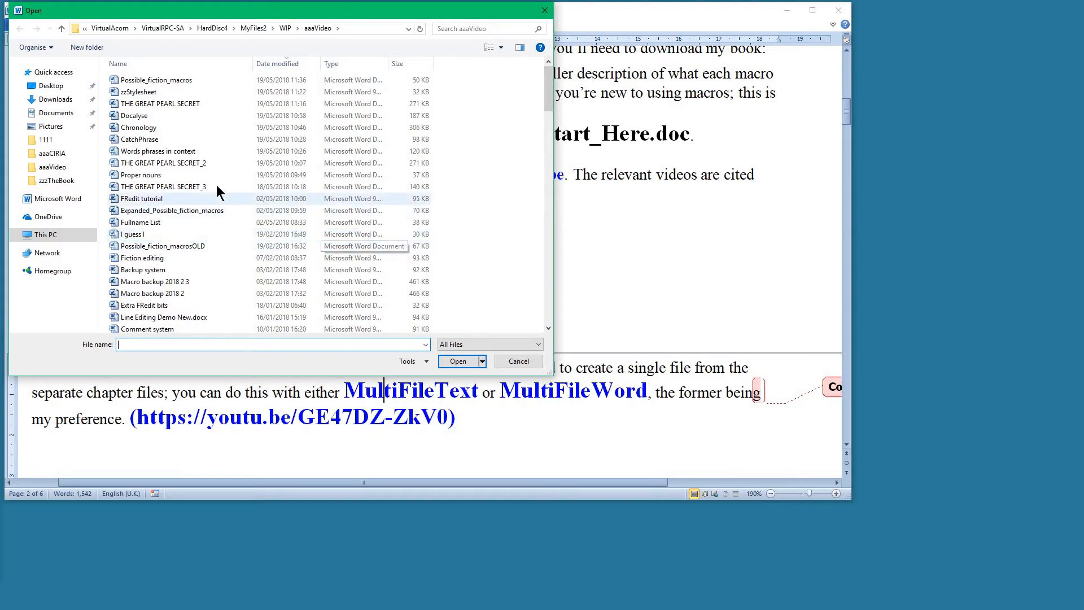
{"action": "left_click", "coordinate": [520, 362]}
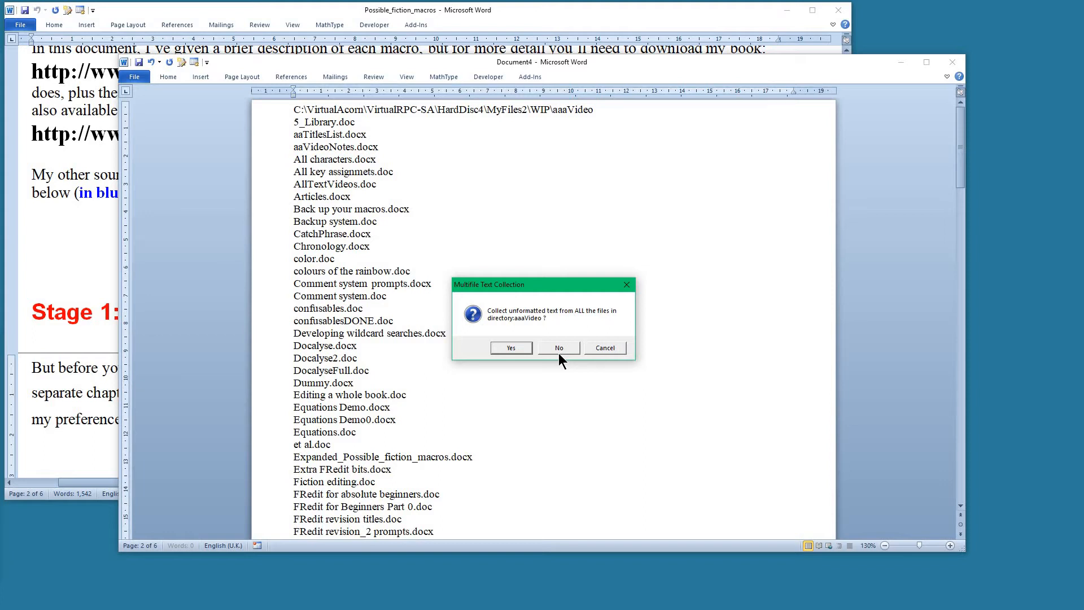
{"action": "left_click", "coordinate": [605, 348]}
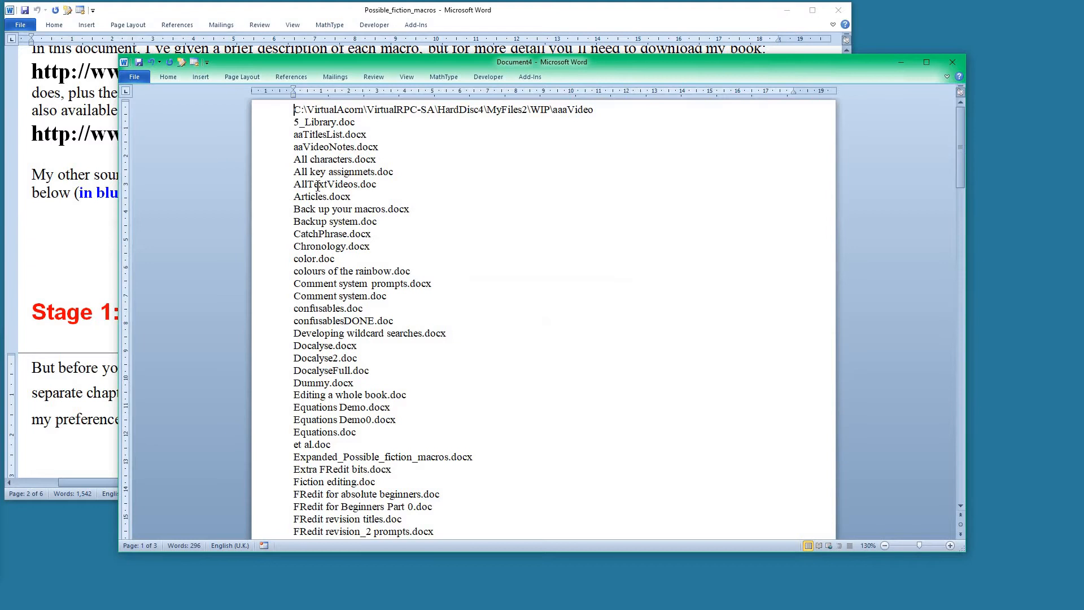
Delete the entries Articles.docx through Comment system.doc and move Docalyse2.doc through Editing a whole book.doc below Extra FRedit bits.docx
{"action": "left_click_drag", "start_coordinate": [284, 202], "coordinate": [281, 312]}
{"action": "key", "text": "Delete"}
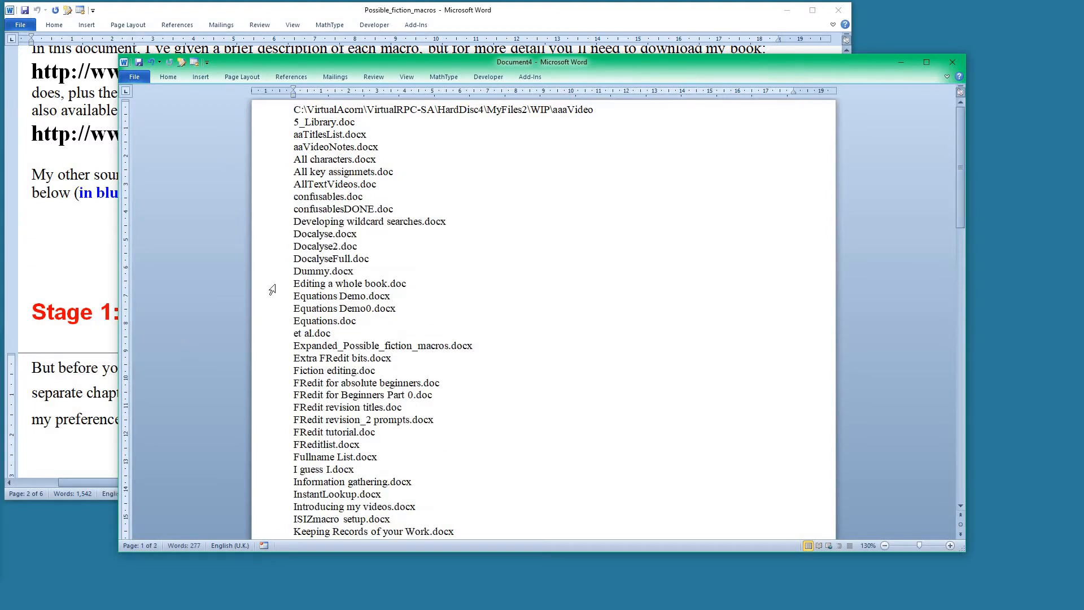
{"action": "left_click_drag", "start_coordinate": [272, 242], "coordinate": [286, 368]}
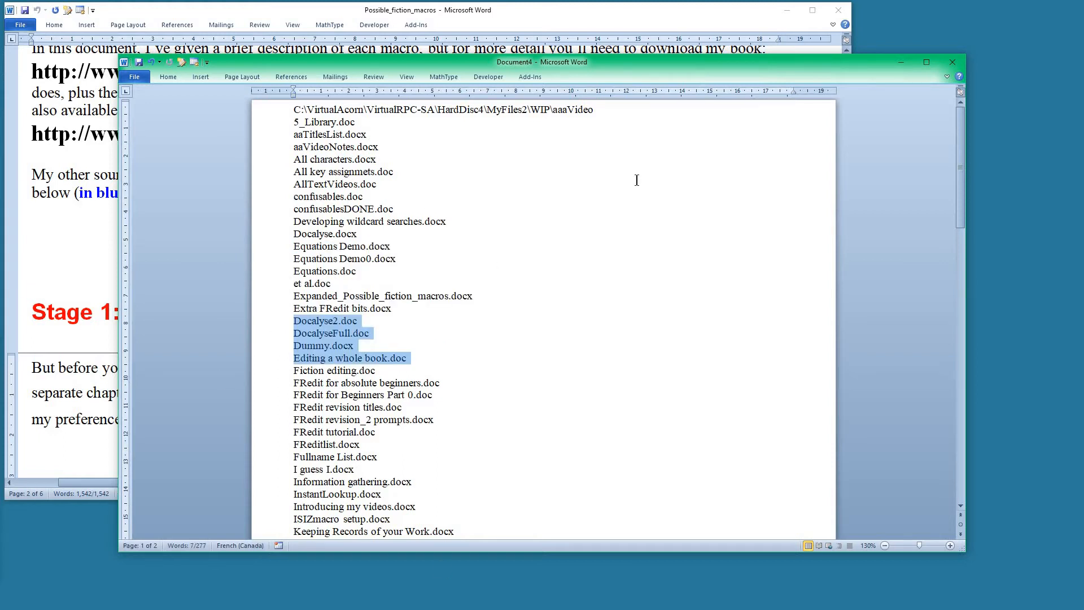
{"action": "left_click", "coordinate": [375, 250]}
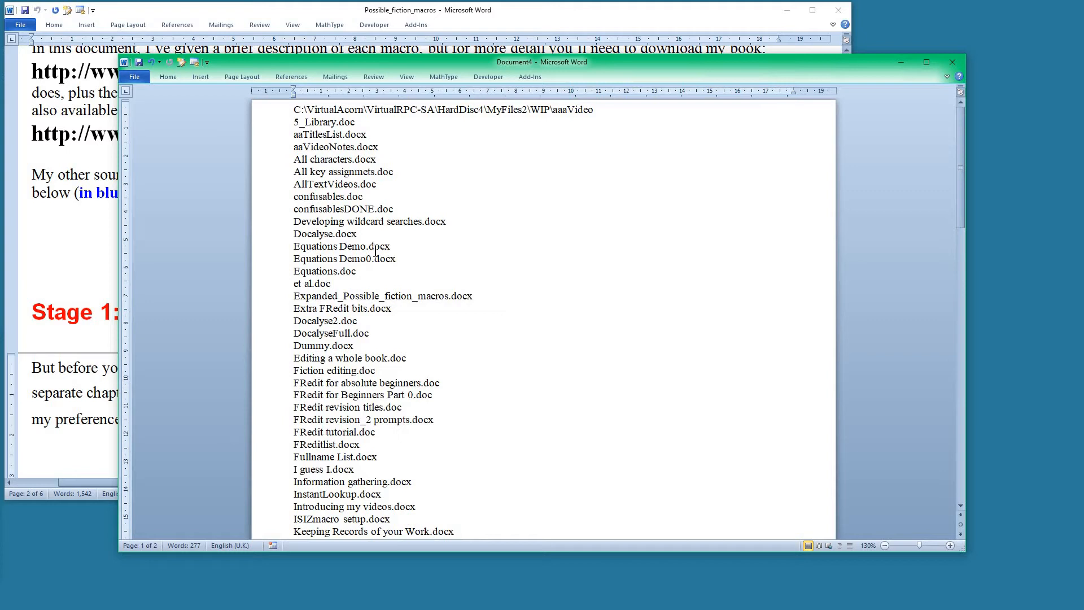
Run the MultiFileText macro on the edited file list, then cancel the unformatted text collection
{"action": "key", "text": "alt+F8"}
{"action": "type", "text": "mu"}
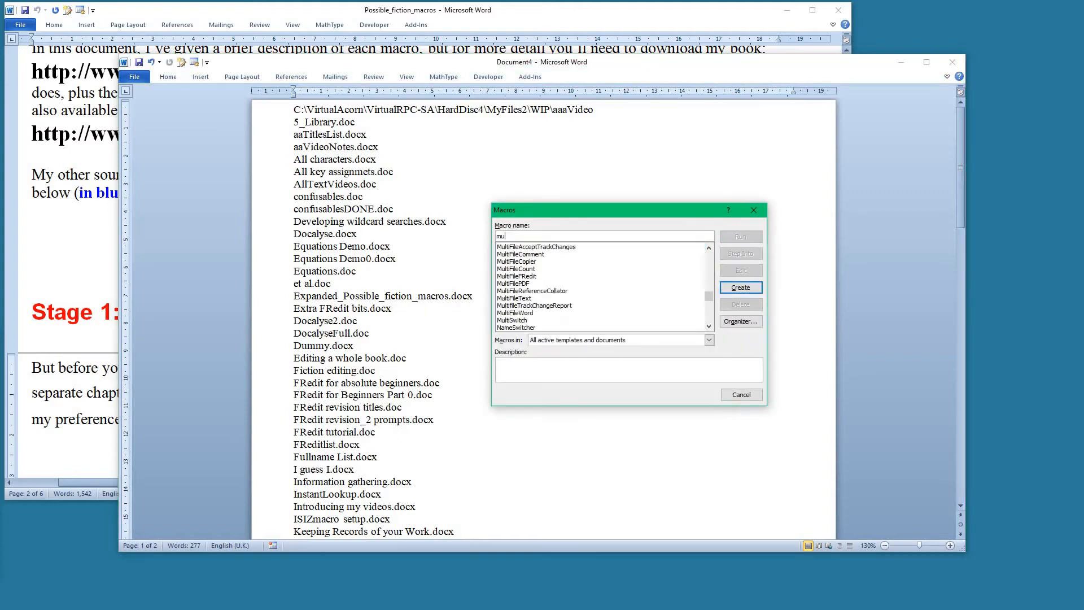
{"action": "left_click", "coordinate": [528, 298]}
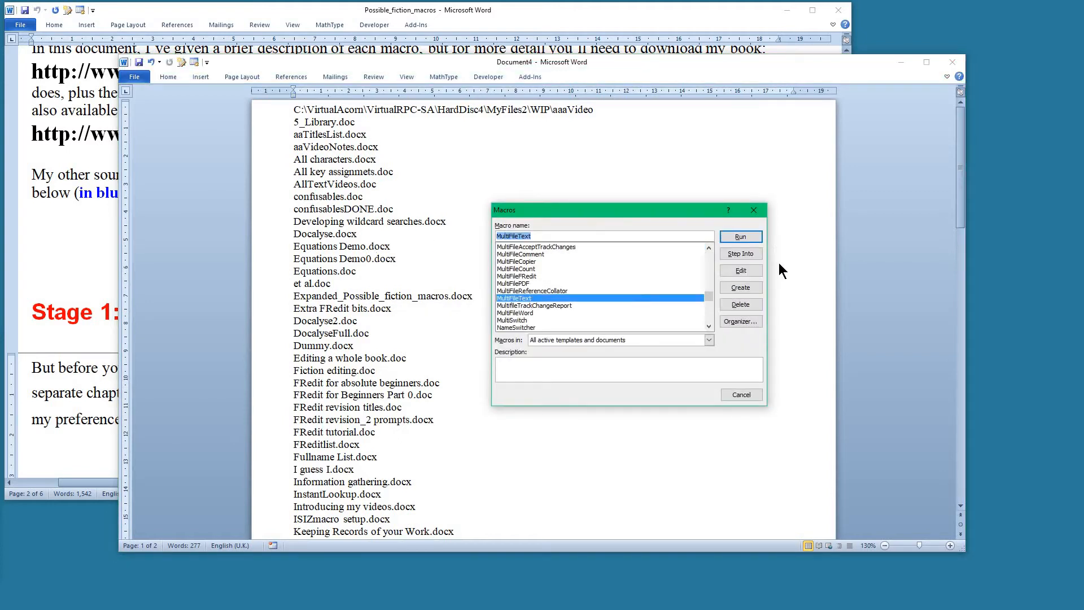
{"action": "left_click", "coordinate": [740, 236]}
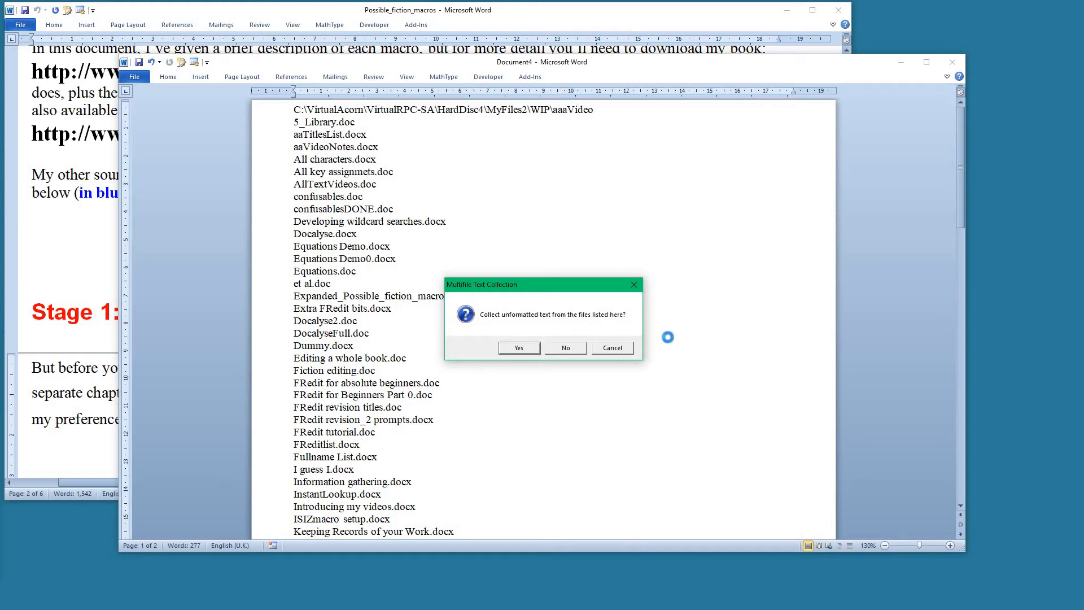
{"action": "left_click", "coordinate": [613, 347]}
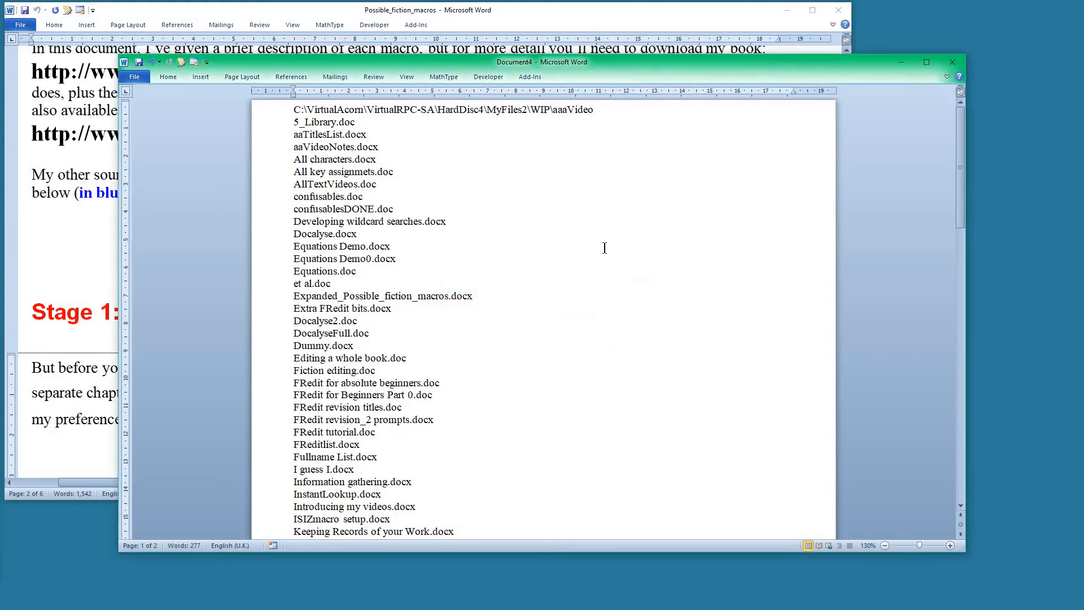
Close the file list document without saving and widen the Possible_fiction_macros window to show the full comment
{"action": "left_click", "coordinate": [952, 63]}
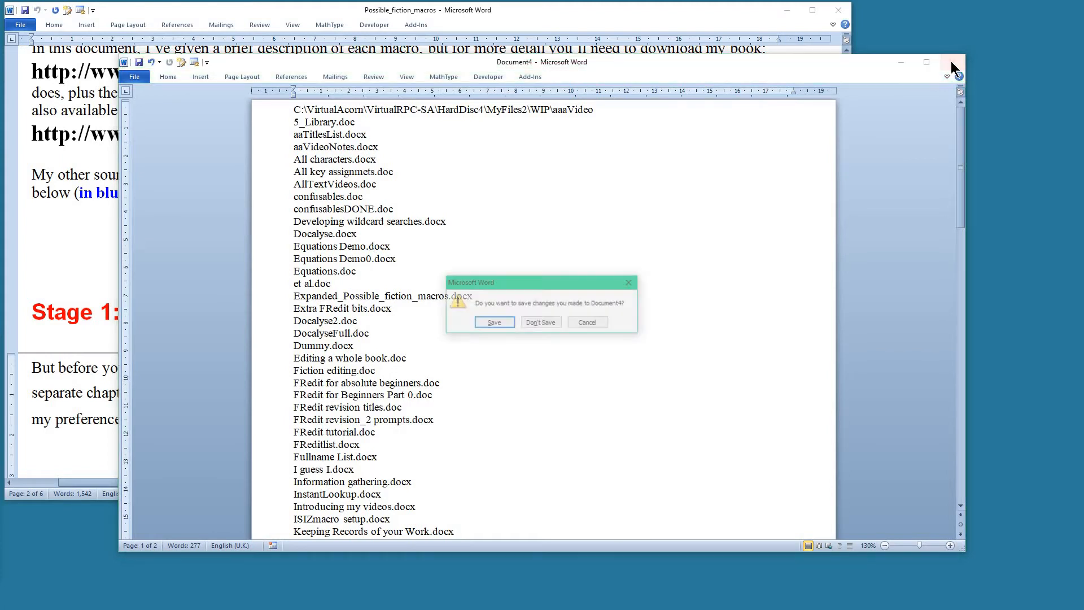
{"action": "left_click", "coordinate": [542, 323]}
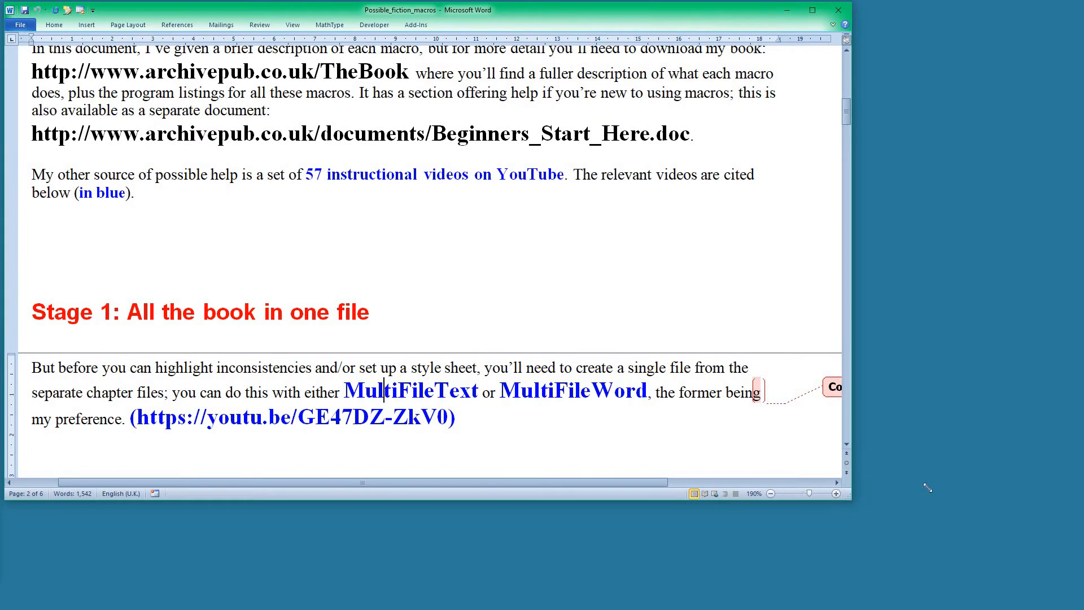
{"action": "left_click_drag", "start_coordinate": [850, 498], "coordinate": [1040, 477]}
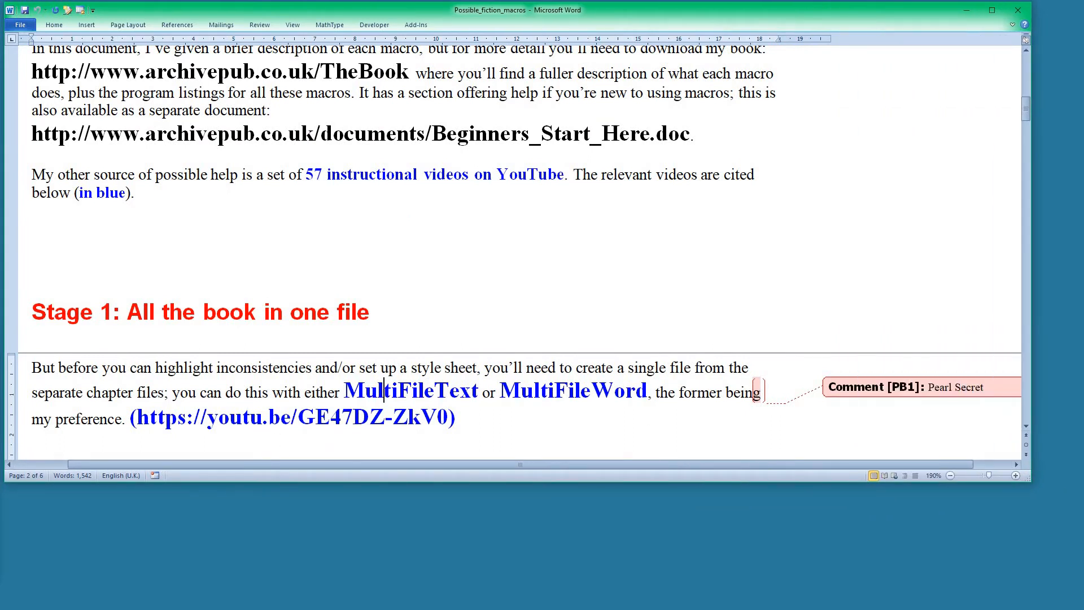
Switch to THE GREAT PEARL SECRET, look over its opening paragraphs, and move its window out of the way
{"action": "key", "text": "alt+Tab"}
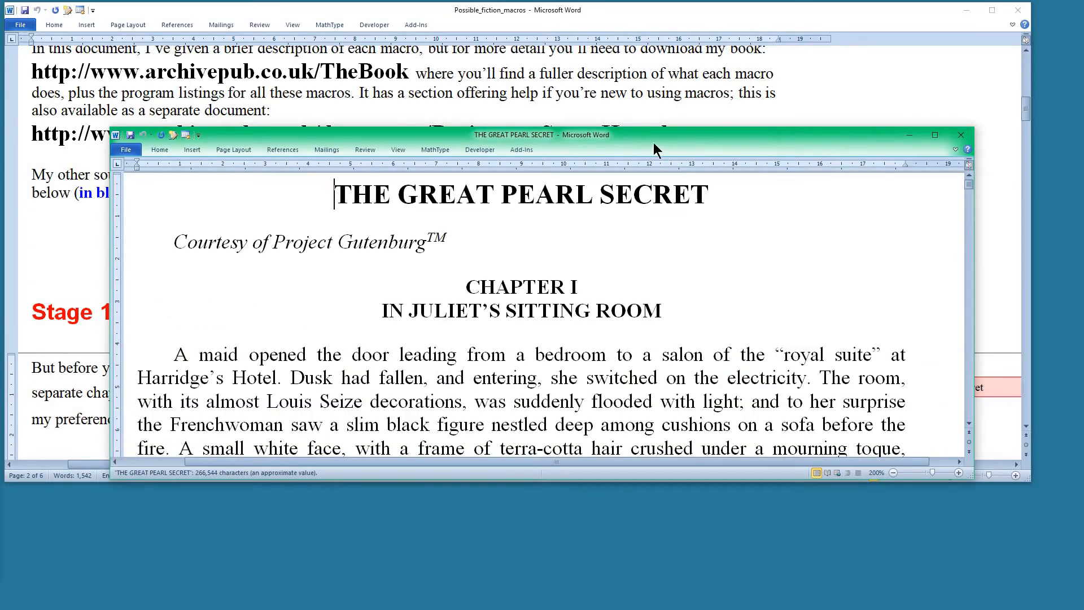
{"action": "left_click_drag", "start_coordinate": [652, 148], "coordinate": [630, 91]}
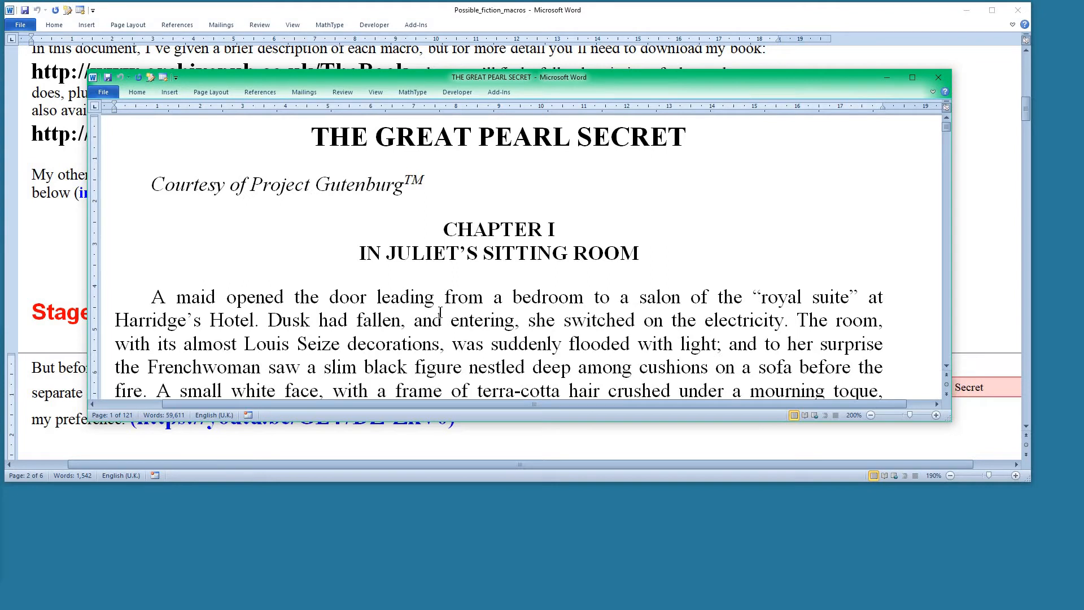
{"action": "scroll", "coordinate": [441, 312], "scroll_direction": "down", "scroll_amount": 4}
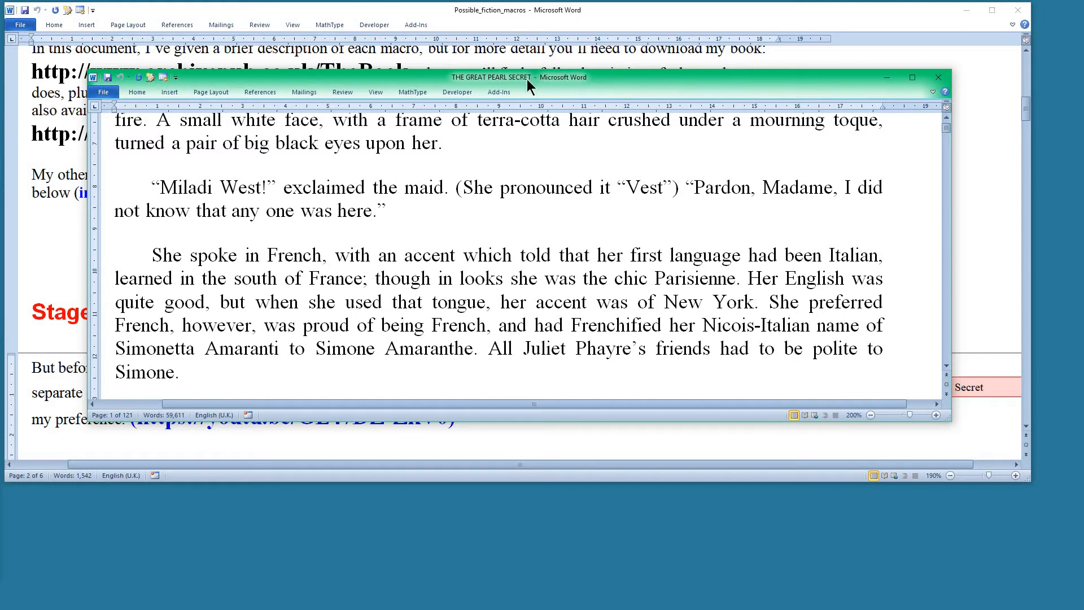
{"action": "left_click_drag", "start_coordinate": [527, 79], "coordinate": [0, 141]}
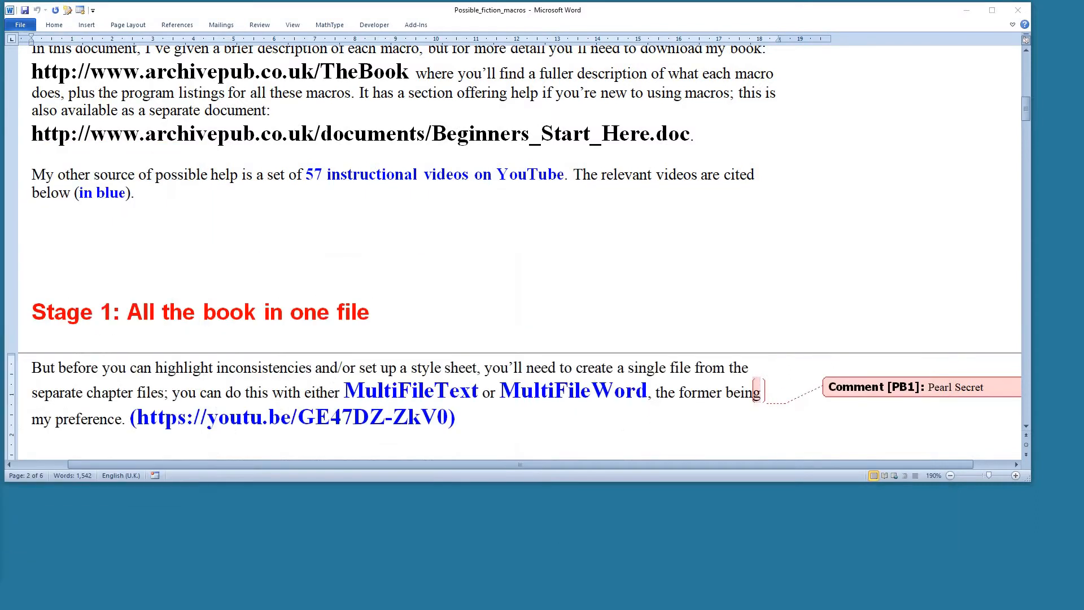
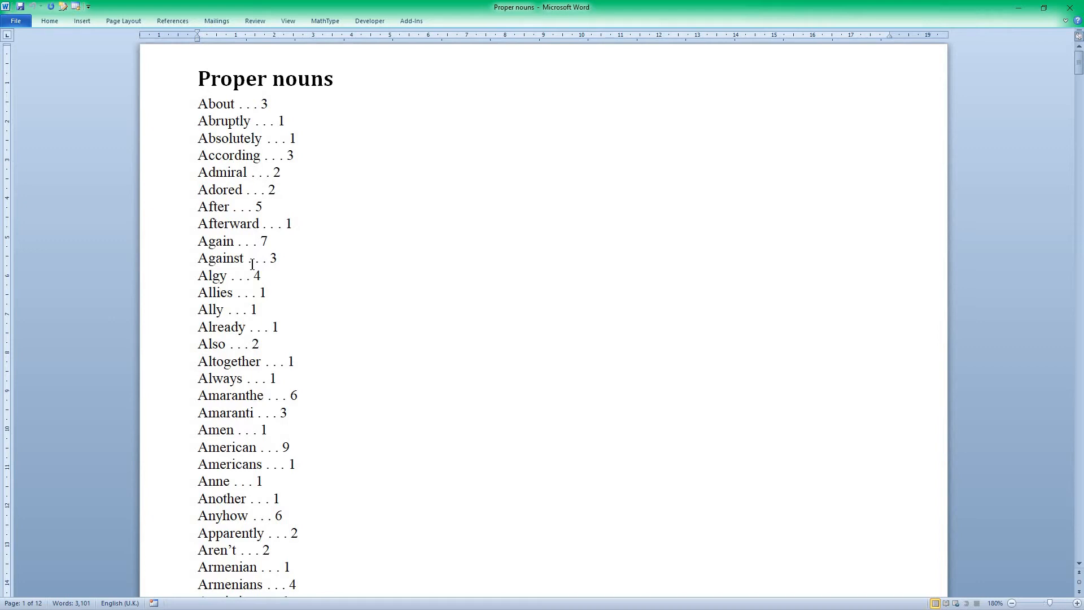
Examine the highlighted similar names around Bill, Billee and Billy in the Proper nouns list, enlarging the view to 200%
{"action": "scroll", "coordinate": [252, 264], "scroll_direction": "down", "scroll_amount": 15}
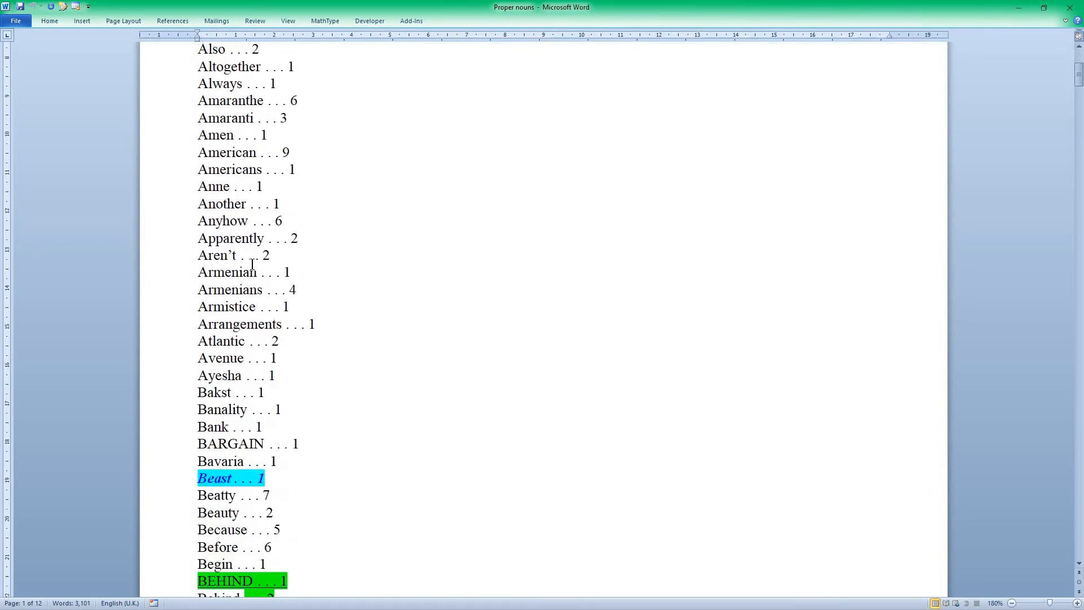
{"action": "scroll", "coordinate": [252, 264], "scroll_direction": "down", "scroll_amount": 1}
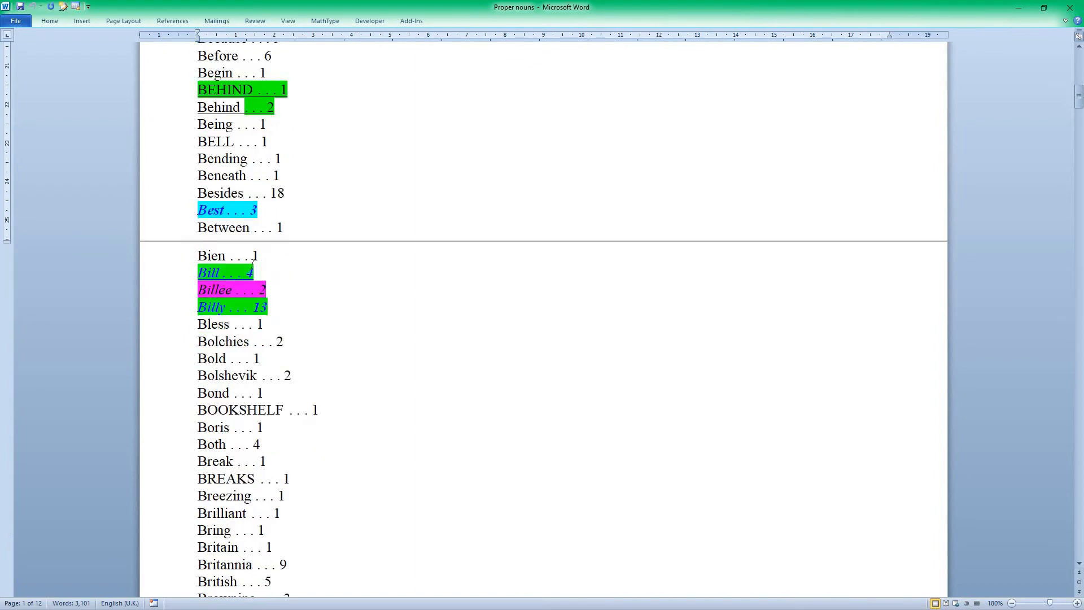
{"action": "left_click", "coordinate": [232, 292]}
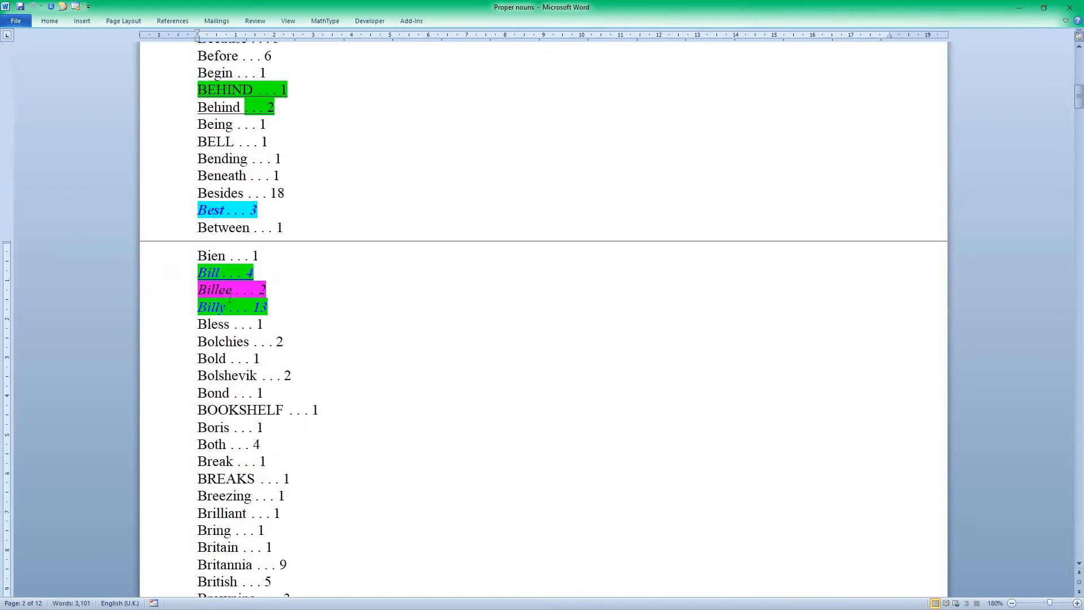
{"action": "scroll", "coordinate": [230, 297], "scroll_direction": "up", "scroll_amount": 2}
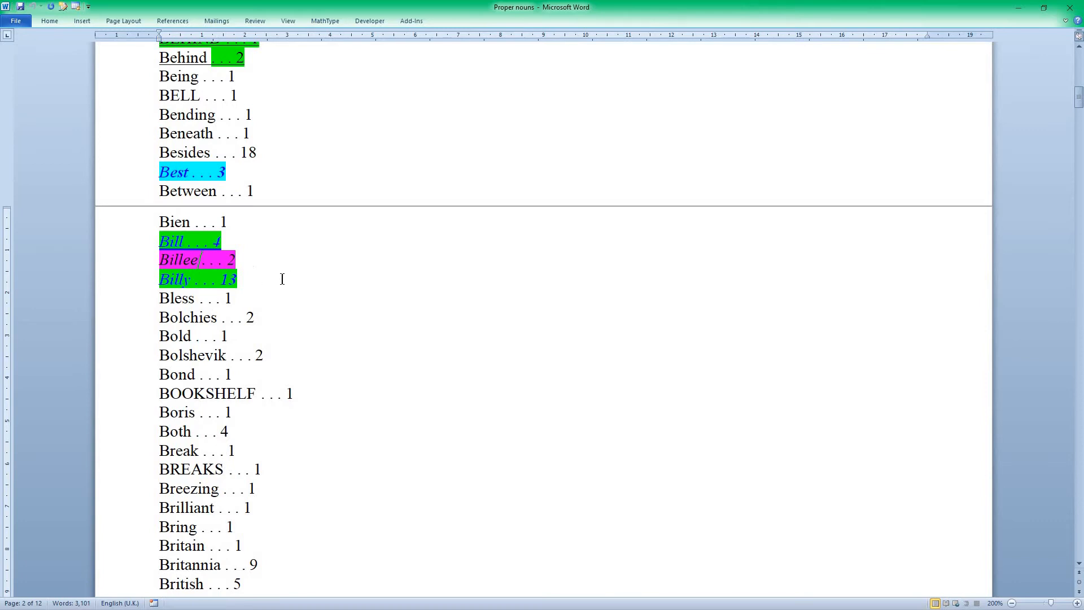
Examine the highlighted similar names in the Proper nouns list from Capitaine and Captain through Duchess and Duchesse to Esten and Estens
{"action": "scroll", "coordinate": [282, 279], "scroll_direction": "down", "scroll_amount": 8}
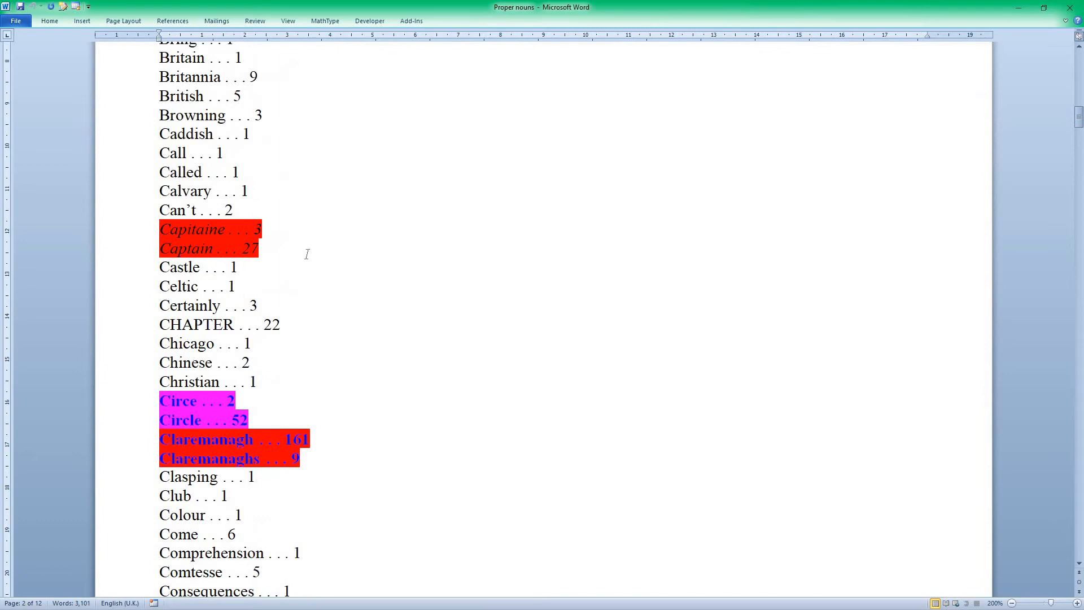
{"action": "scroll", "coordinate": [213, 265], "scroll_direction": "down", "scroll_amount": 3}
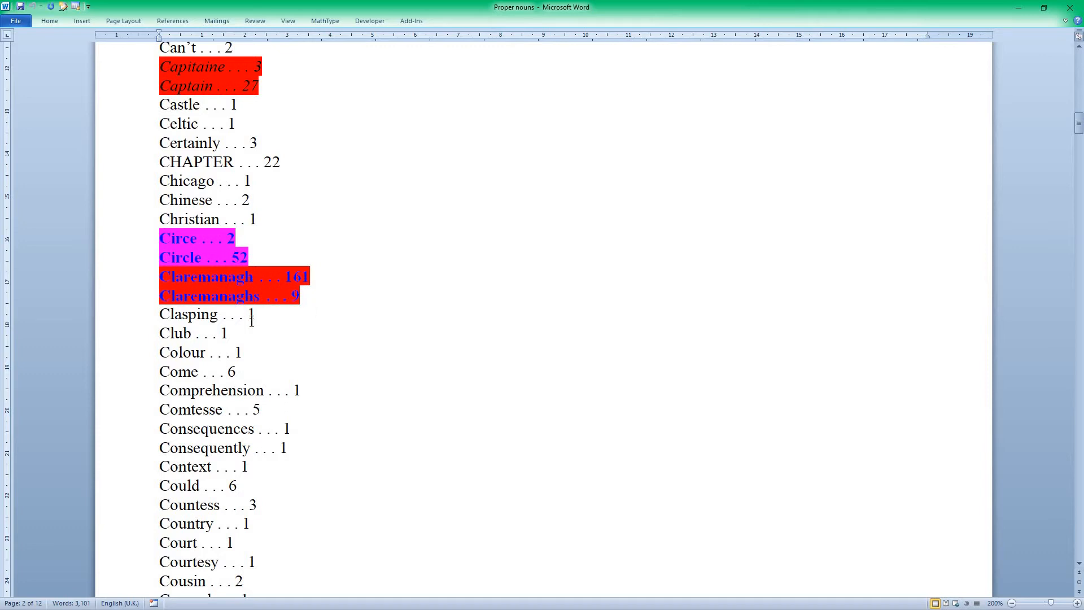
{"action": "scroll", "coordinate": [251, 319], "scroll_direction": "down", "scroll_amount": 1}
{"action": "scroll", "coordinate": [251, 321], "scroll_direction": "down", "scroll_amount": 18}
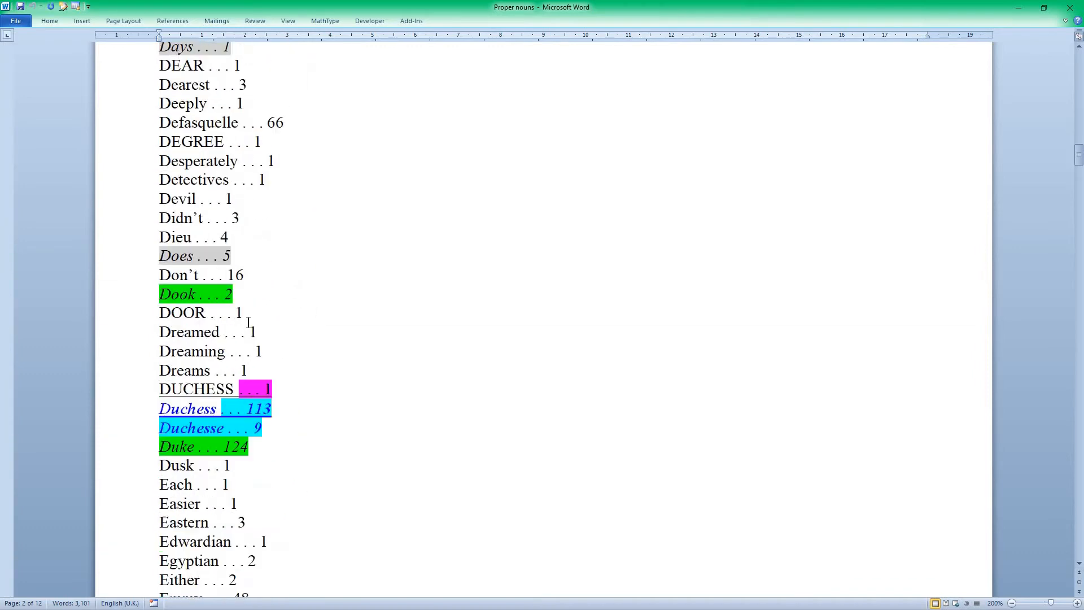
{"action": "scroll", "coordinate": [248, 322], "scroll_direction": "down", "scroll_amount": 3}
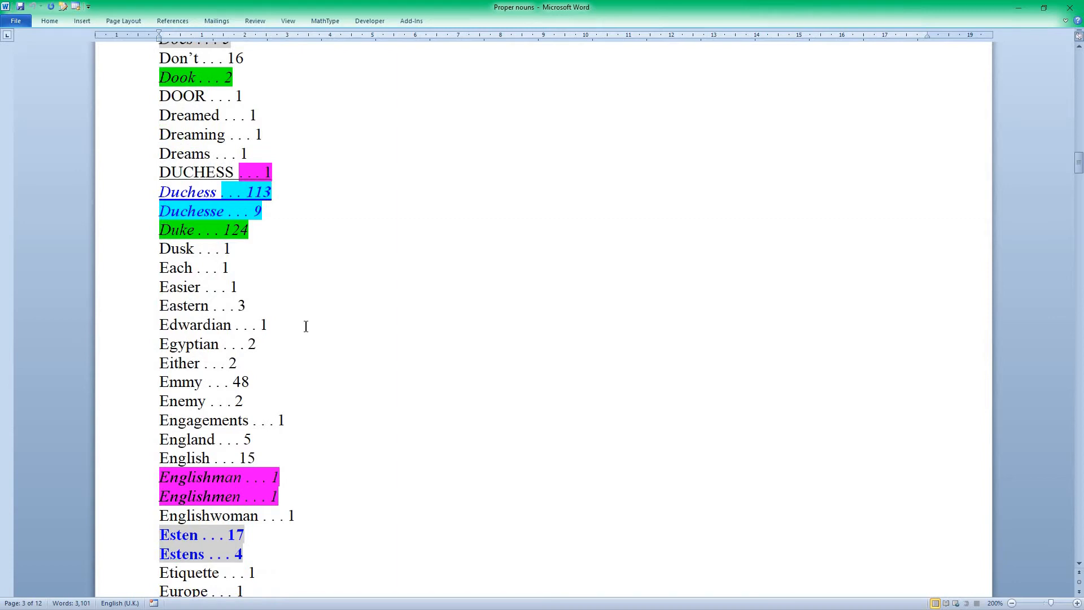
{"action": "scroll", "coordinate": [305, 326], "scroll_direction": "down", "scroll_amount": 4}
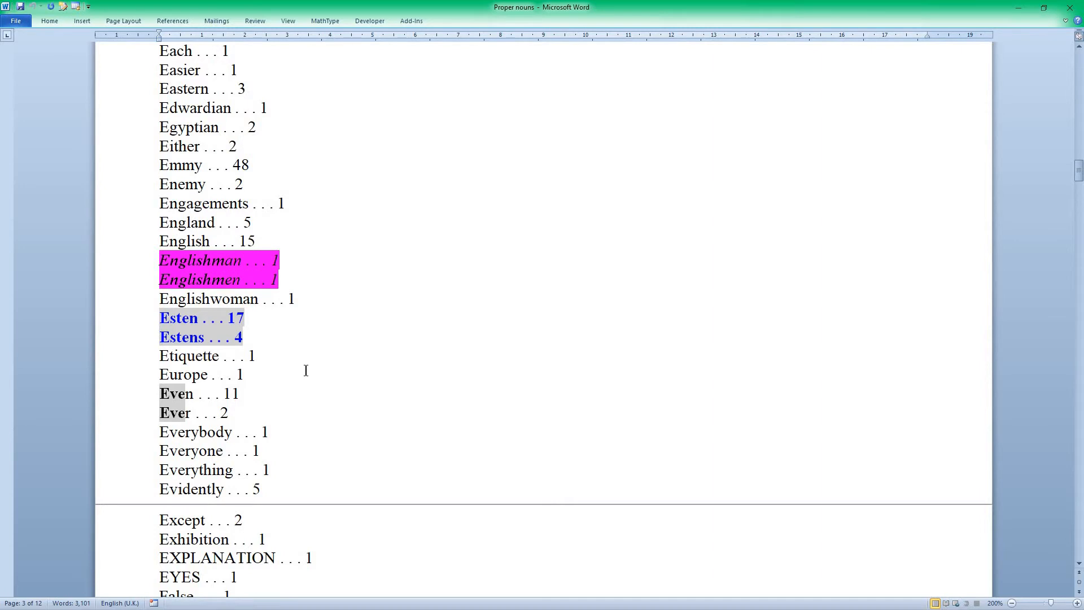
Check the highlighted look-alike words from F to M in the Proper nouns list, including Lenin and Lenine, and Madam and Madame
{"action": "scroll", "coordinate": [306, 370], "scroll_direction": "down", "scroll_amount": 12}
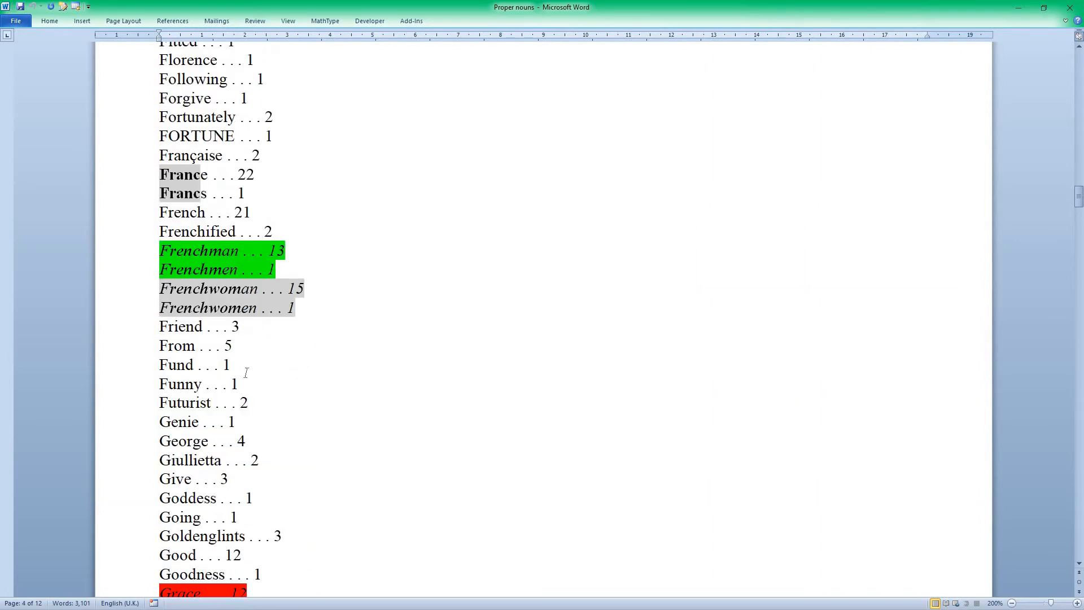
{"action": "scroll", "coordinate": [246, 372], "scroll_direction": "down", "scroll_amount": 20}
{"action": "scroll", "coordinate": [249, 369], "scroll_direction": "down", "scroll_amount": 10}
{"action": "scroll", "coordinate": [249, 369], "scroll_direction": "down", "scroll_amount": 6}
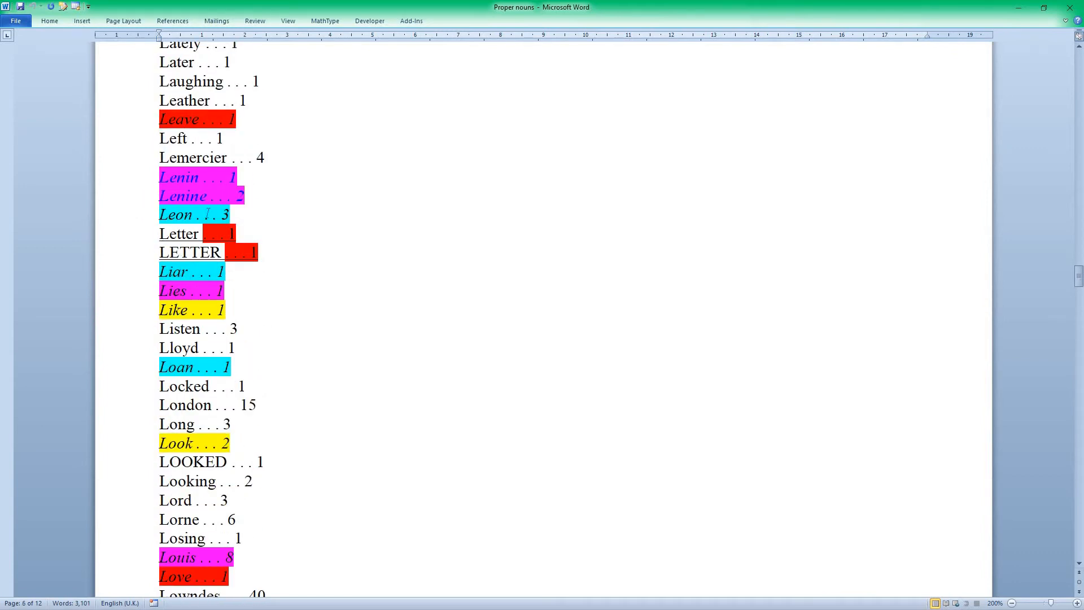
{"action": "scroll", "coordinate": [396, 382], "scroll_direction": "down", "scroll_amount": 3}
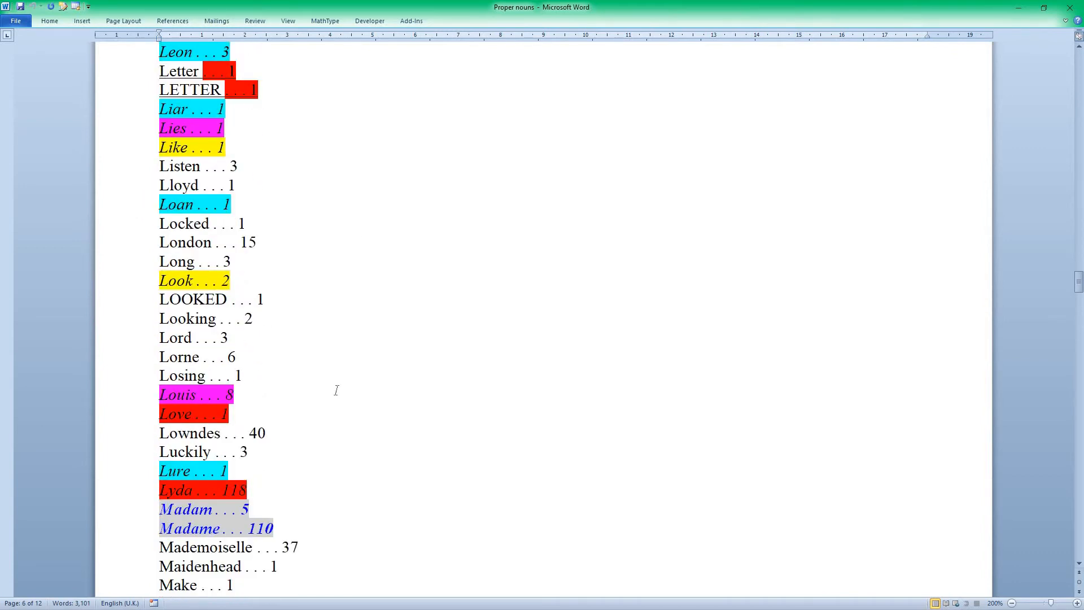
{"action": "scroll", "coordinate": [320, 390], "scroll_direction": "down", "scroll_amount": 3}
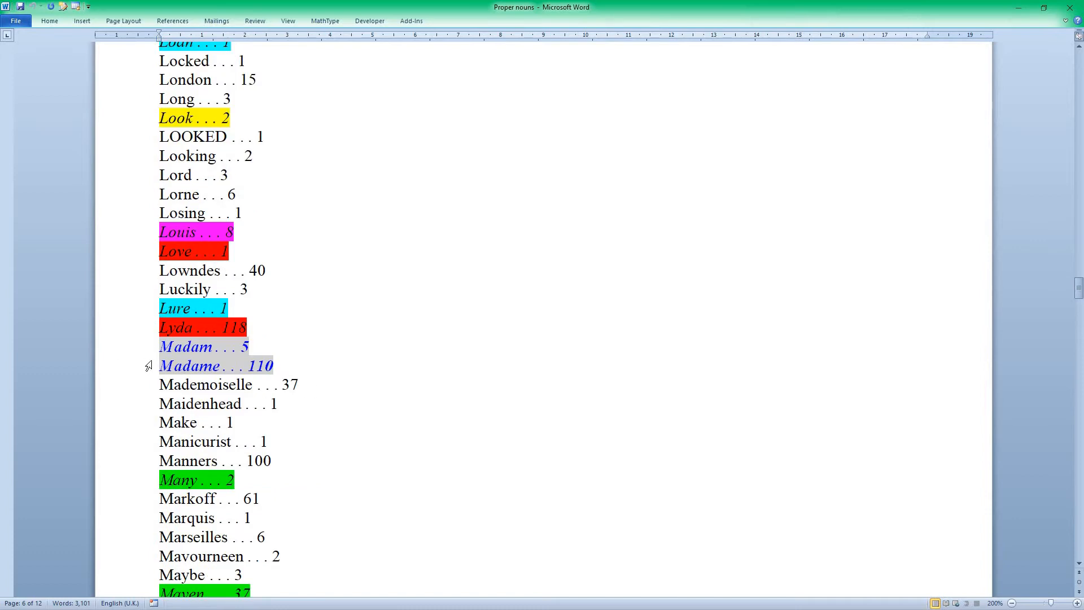
{"action": "scroll", "coordinate": [398, 407], "scroll_direction": "down", "scroll_amount": 1}
{"action": "scroll", "coordinate": [398, 407], "scroll_direction": "down", "scroll_amount": 13}
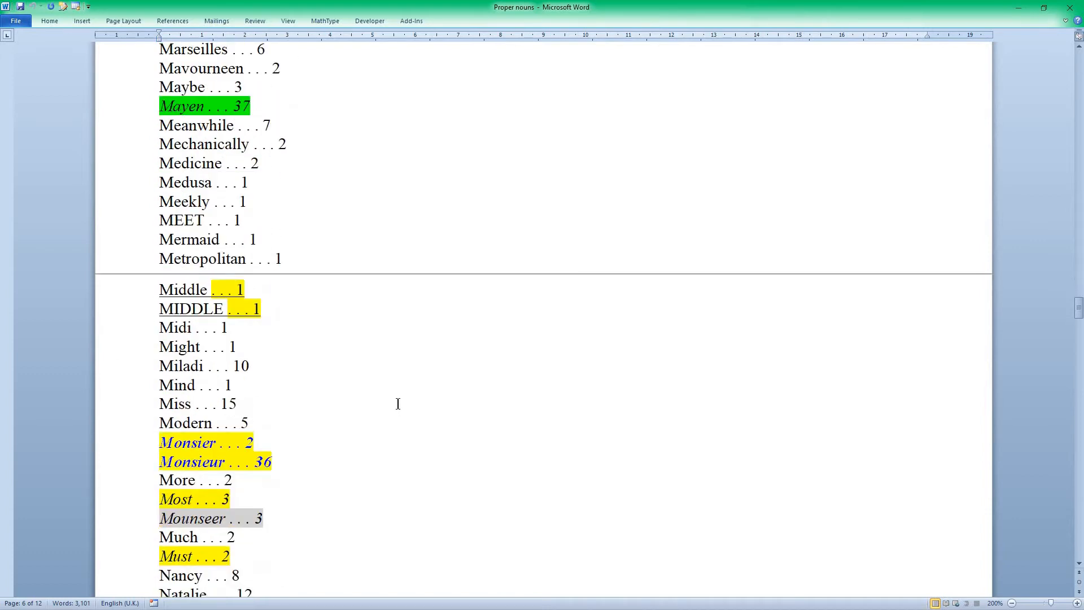
Single out the Monsier line and the Piggott and Pigott pair in the Proper nouns list, examining the highlighted names from M to P
{"action": "left_click", "coordinate": [129, 174]}
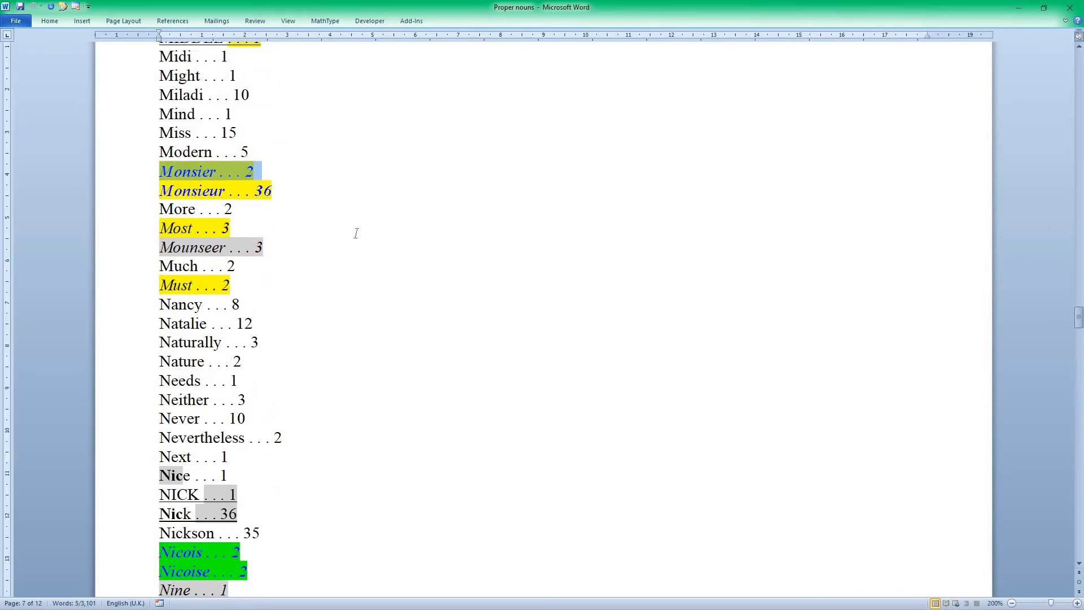
{"action": "left_click", "coordinate": [356, 181]}
{"action": "scroll", "coordinate": [307, 354], "scroll_direction": "down", "scroll_amount": 4}
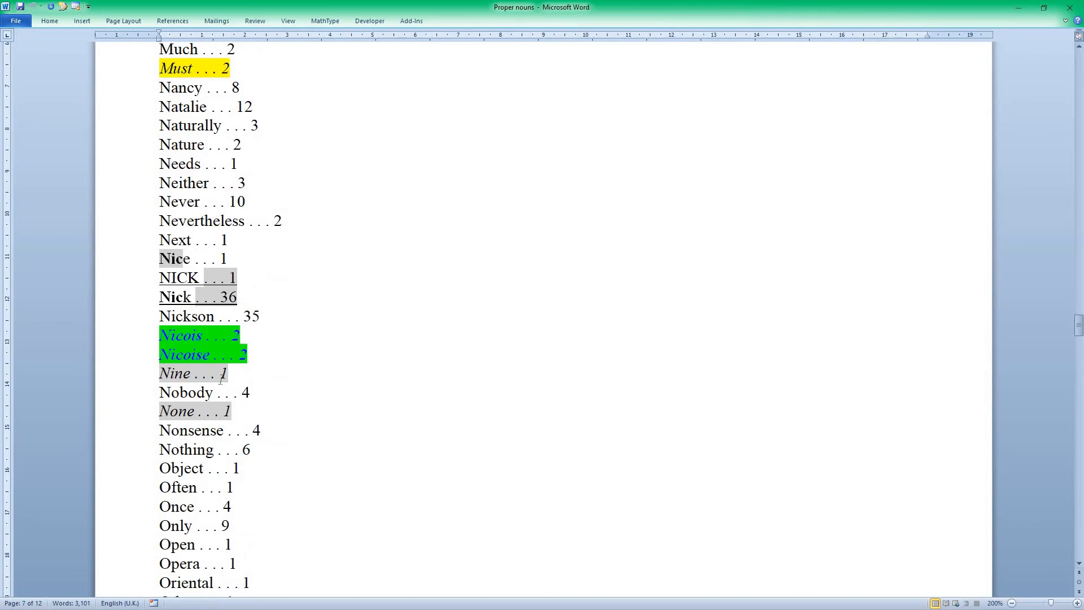
{"action": "scroll", "coordinate": [339, 395], "scroll_direction": "down", "scroll_amount": 10}
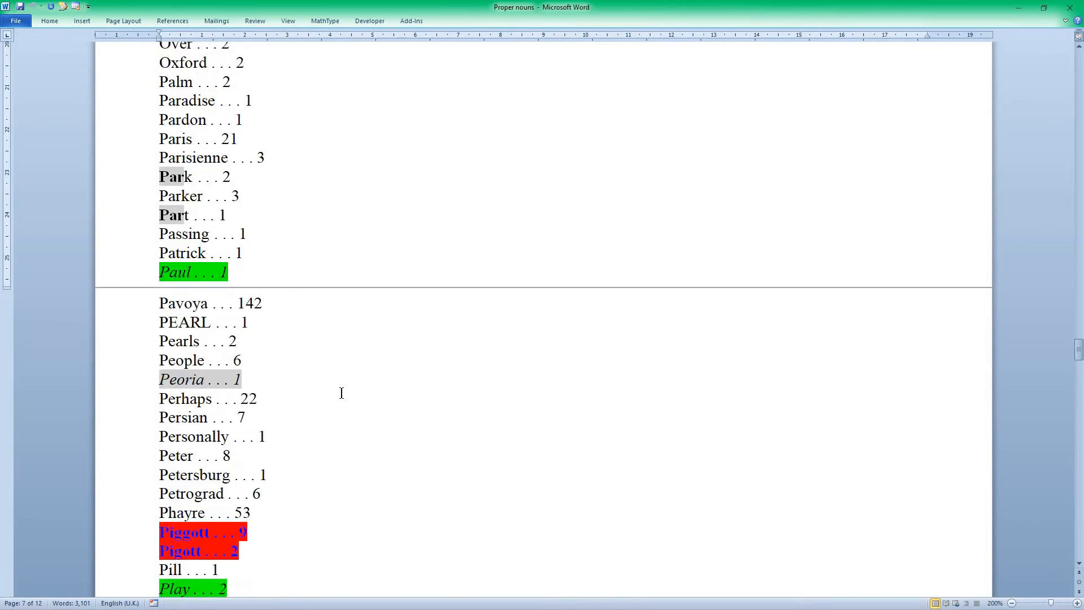
{"action": "scroll", "coordinate": [341, 393], "scroll_direction": "down", "scroll_amount": 3}
{"action": "left_click_drag", "start_coordinate": [135, 369], "coordinate": [396, 398]}
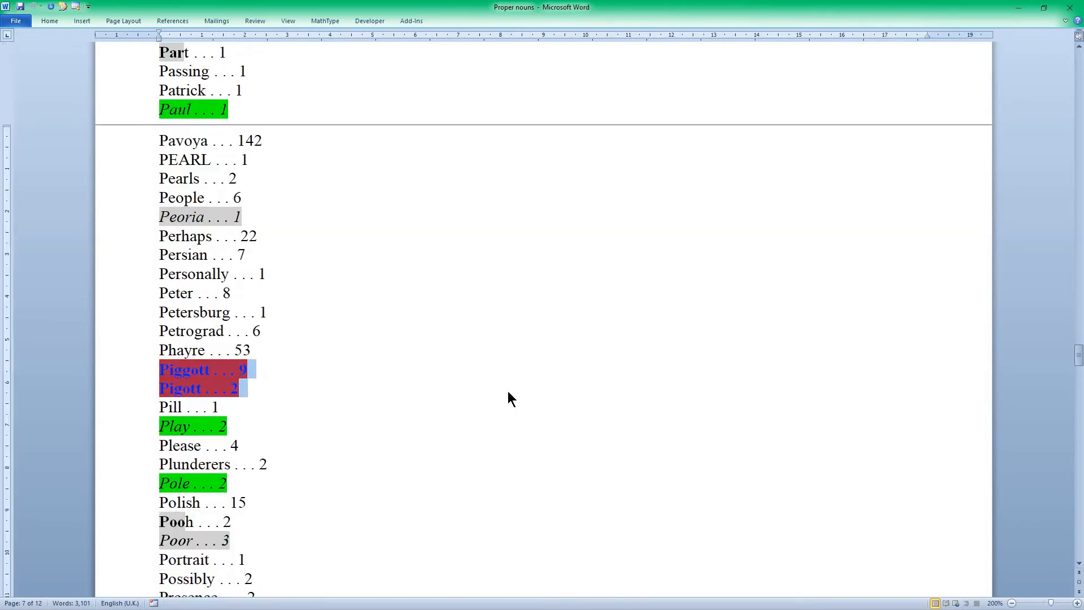
{"action": "left_click", "coordinate": [342, 367]}
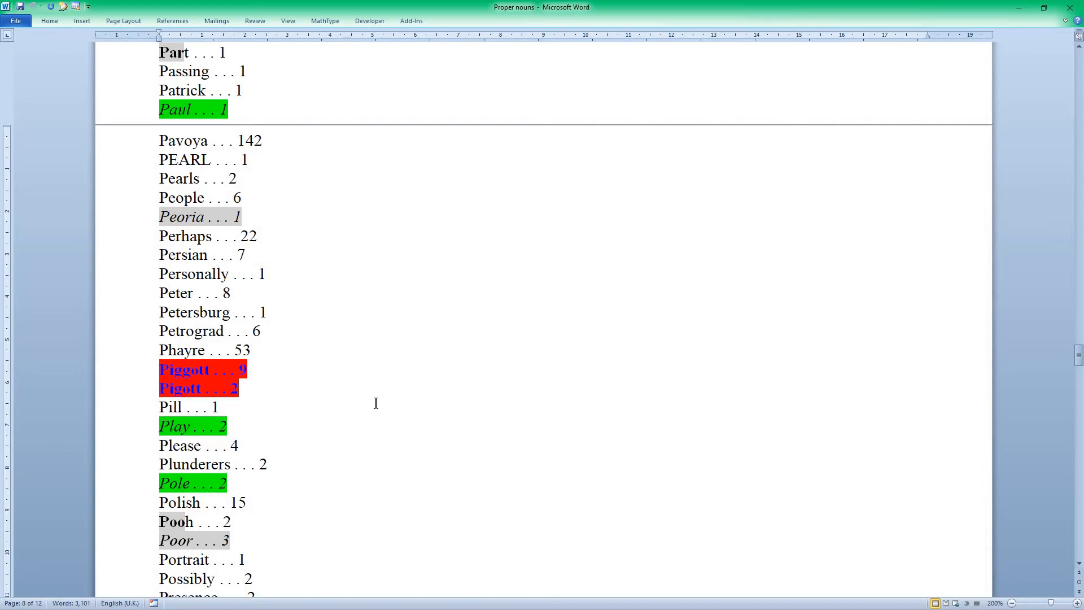
Close the Proper nouns list and open the Fullname List document from the aaaVideo folder
{"action": "left_click", "coordinate": [1068, 13]}
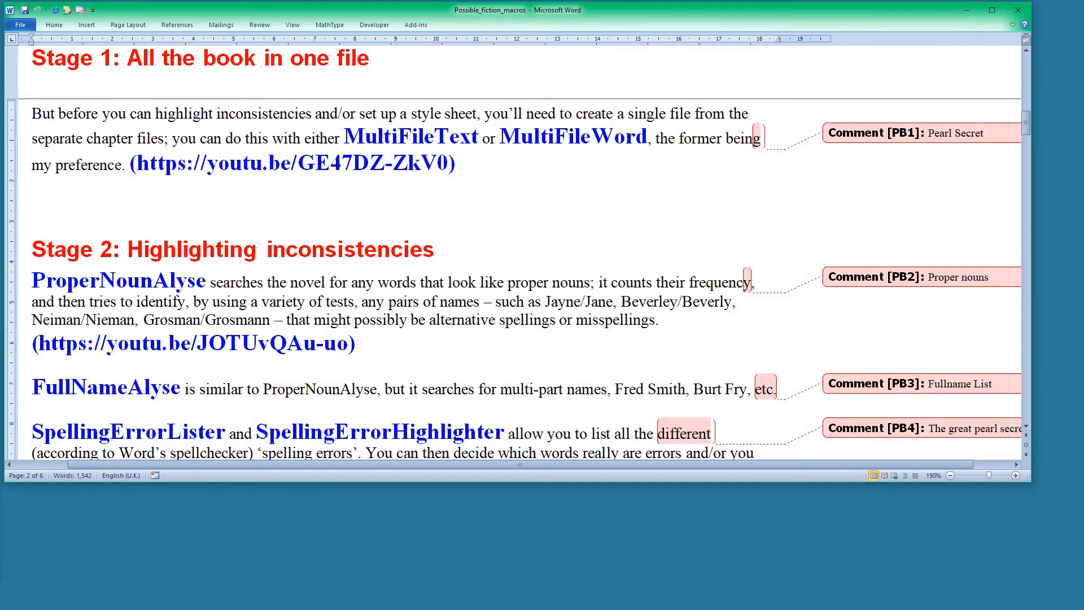
{"action": "key", "text": "ctrl+o"}
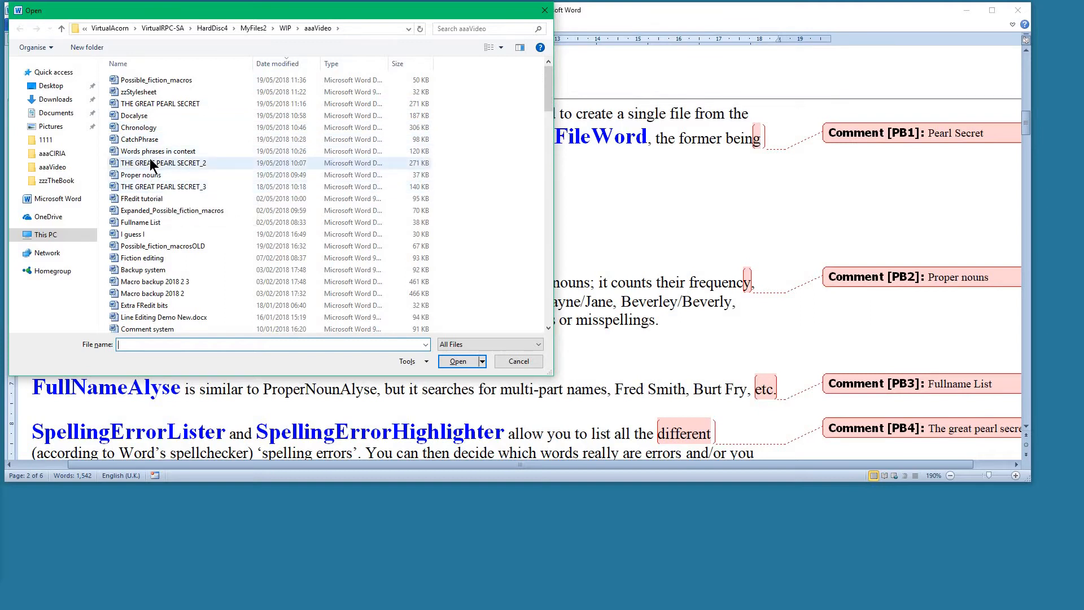
{"action": "double_click", "coordinate": [152, 223]}
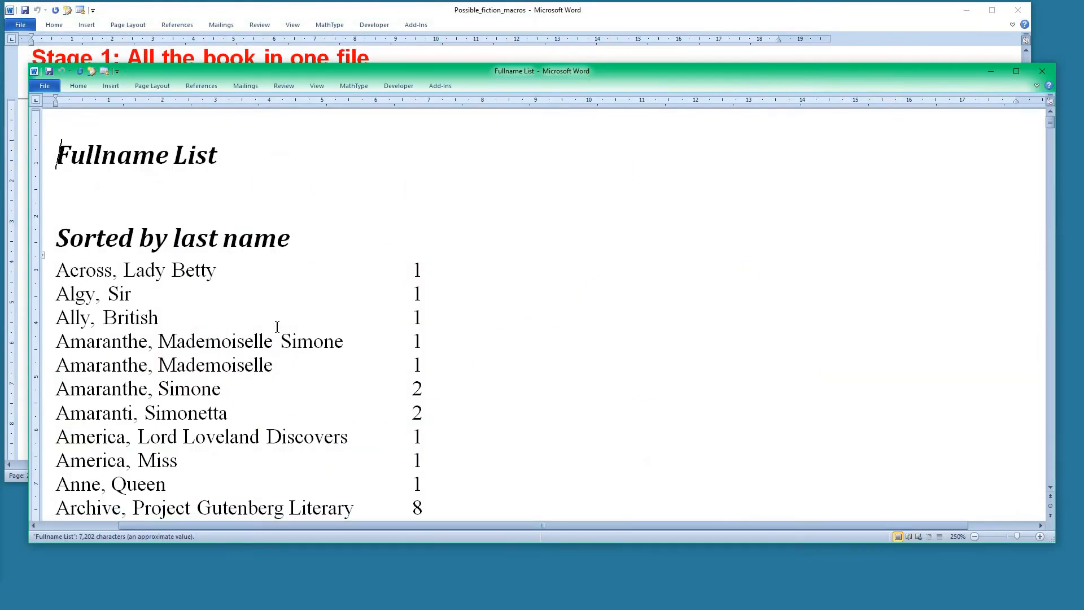
Look through the multi-part names under "Sorted by last name" in the Fullname List for inconsistent variants
{"action": "scroll", "coordinate": [277, 327], "scroll_direction": "down", "scroll_amount": 1}
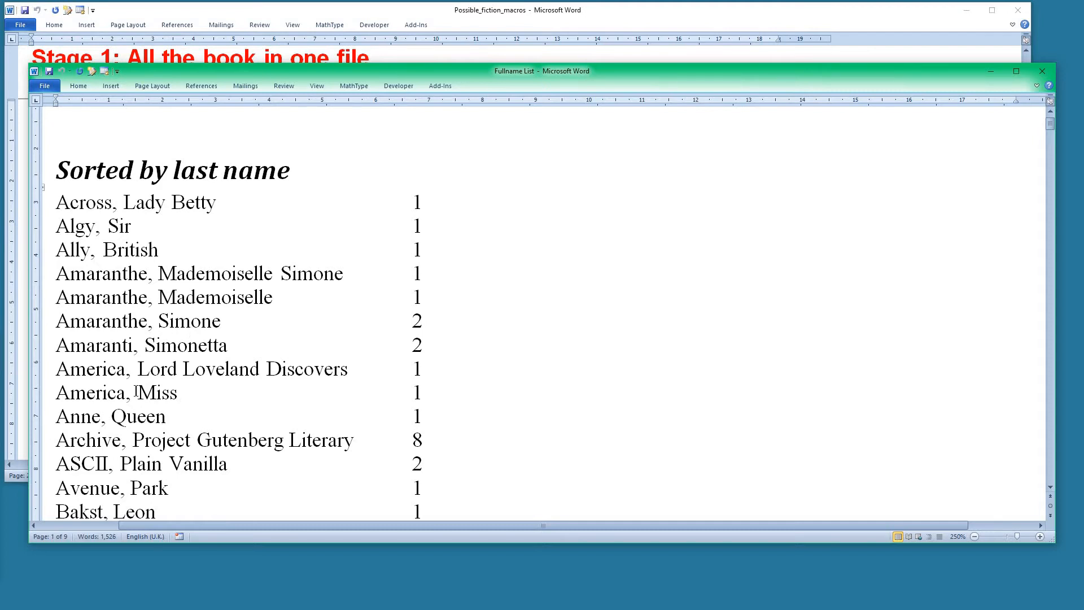
{"action": "scroll", "coordinate": [137, 390], "scroll_direction": "down", "scroll_amount": 5}
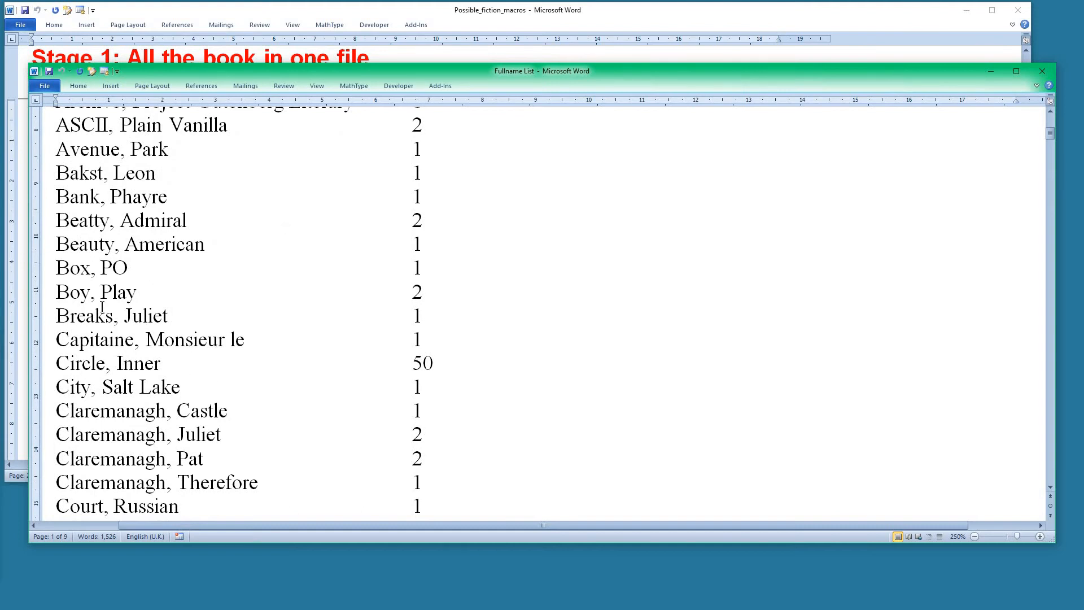
{"action": "scroll", "coordinate": [101, 306], "scroll_direction": "up", "scroll_amount": 7}
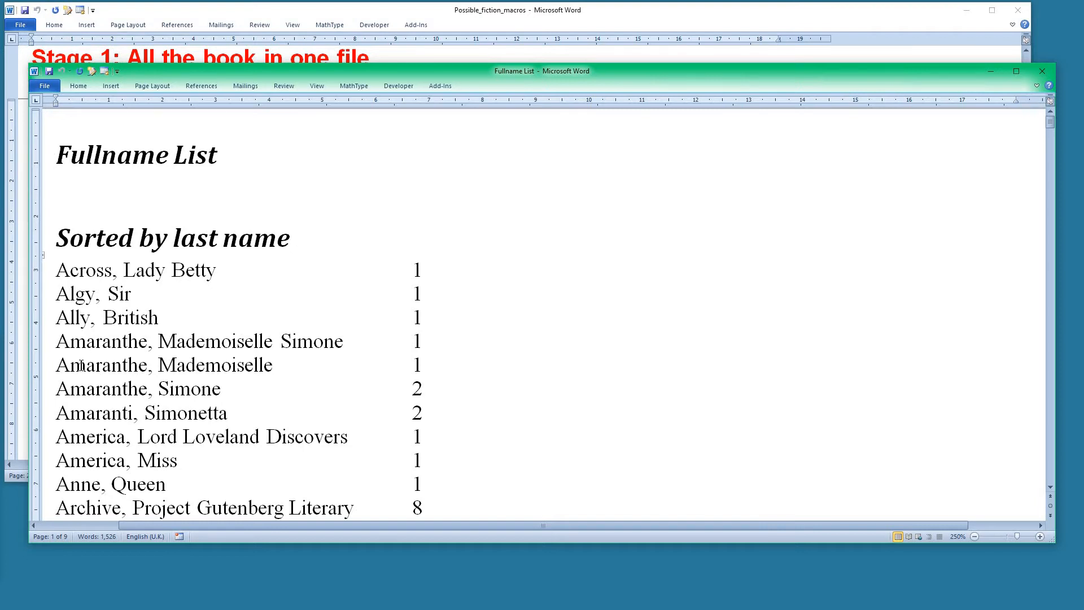
{"action": "scroll", "coordinate": [123, 439], "scroll_direction": "down", "scroll_amount": 3}
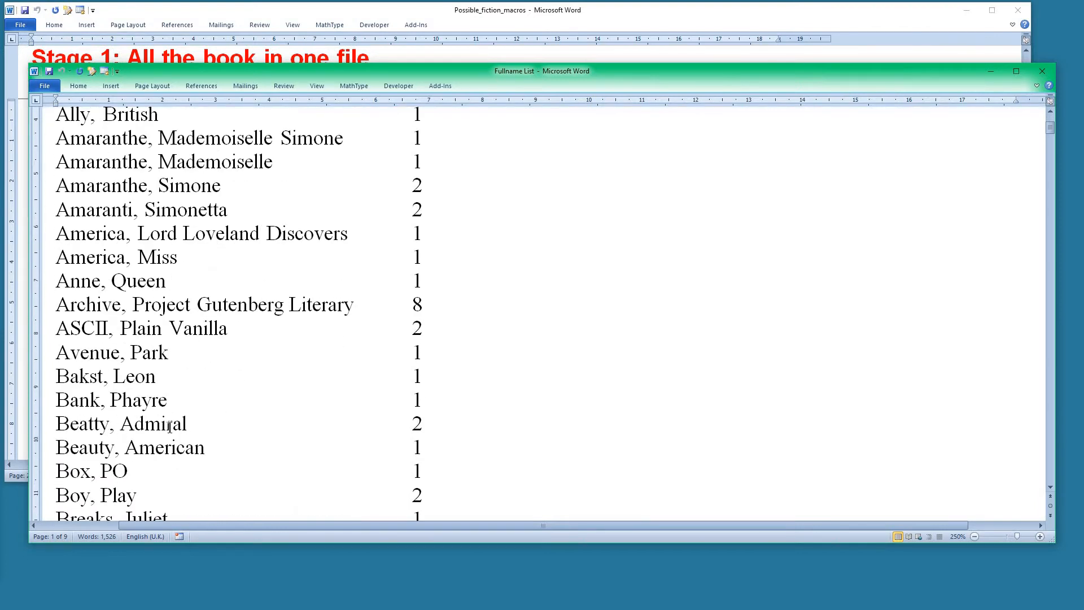
{"action": "scroll", "coordinate": [167, 468], "scroll_direction": "down", "scroll_amount": 5}
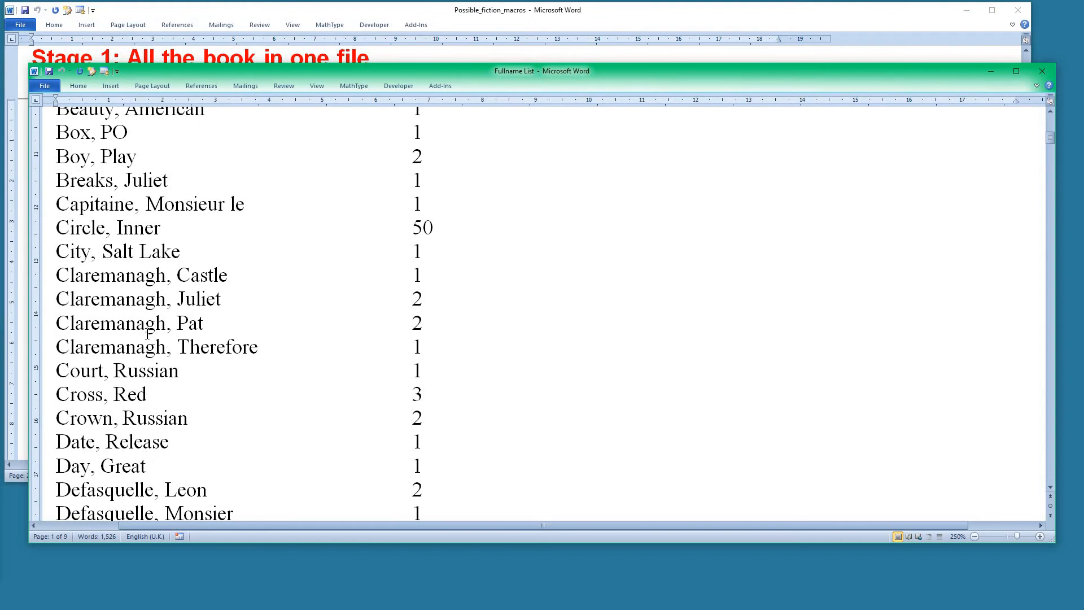
{"action": "scroll", "coordinate": [148, 337], "scroll_direction": "down", "scroll_amount": 1}
{"action": "scroll", "coordinate": [147, 336], "scroll_direction": "down", "scroll_amount": 10}
{"action": "scroll", "coordinate": [147, 337], "scroll_direction": "down", "scroll_amount": 7}
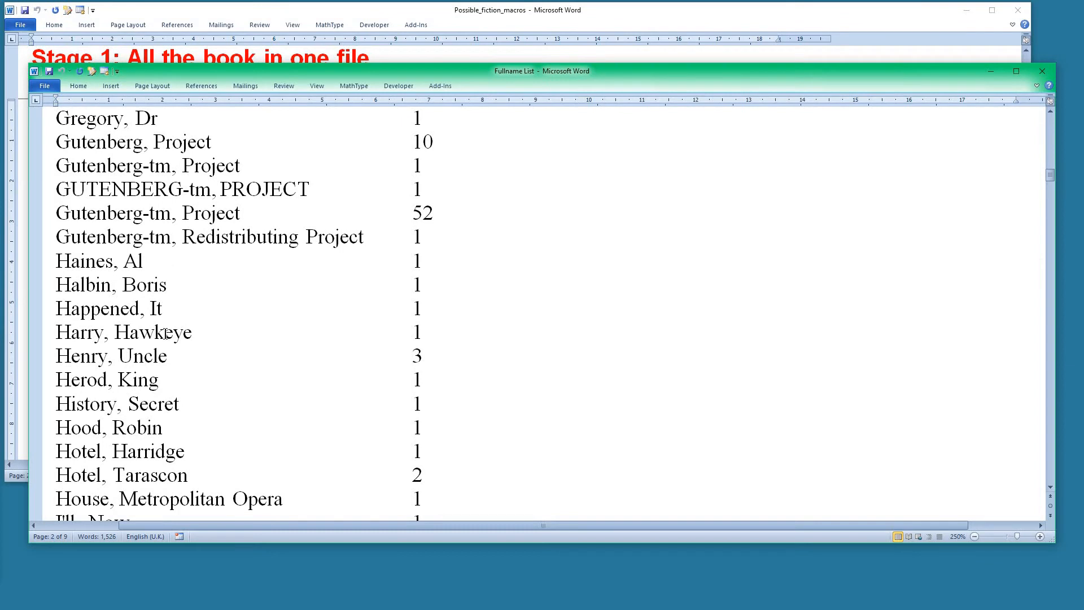
{"action": "scroll", "coordinate": [102, 361], "scroll_direction": "down", "scroll_amount": 10}
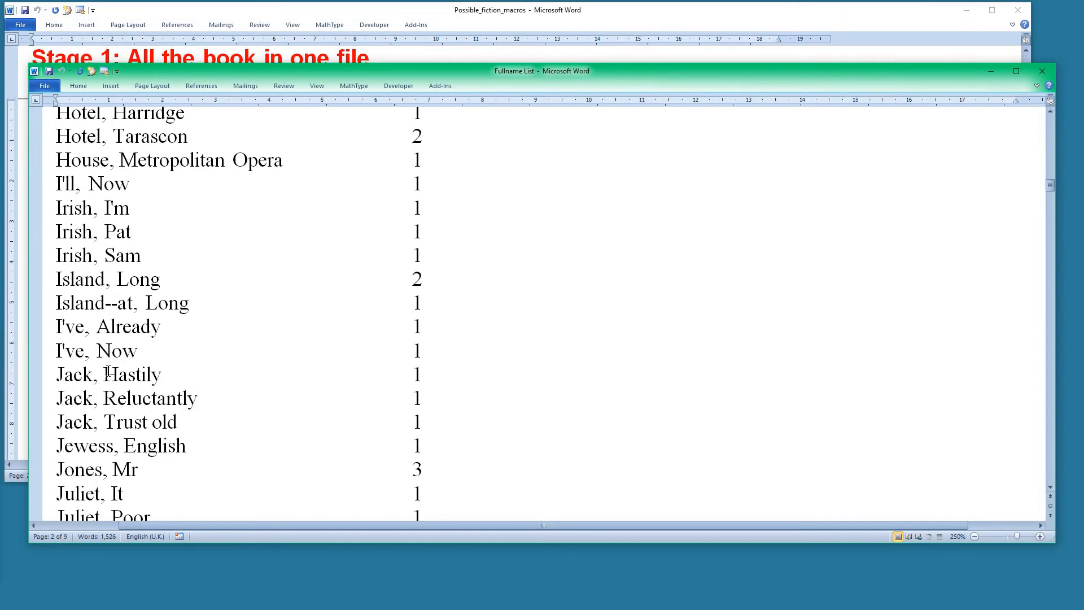
{"action": "scroll", "coordinate": [116, 381], "scroll_direction": "down", "scroll_amount": 20}
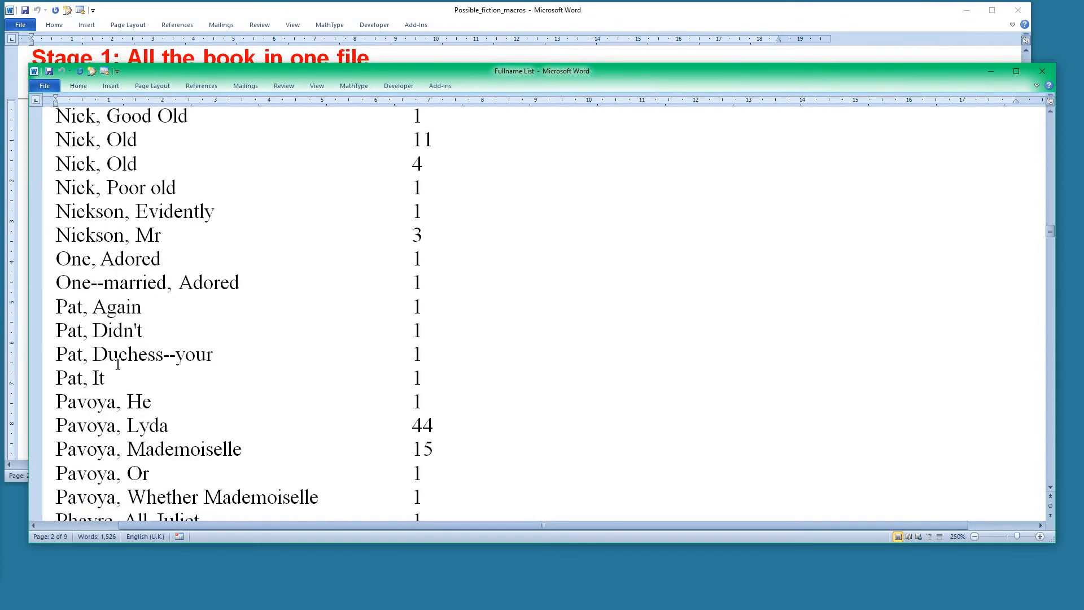
Look through the "Sorted by first name" section of the Fullname List, comparing variants such as Jack Manners and John Manners
{"action": "scroll", "coordinate": [129, 354], "scroll_direction": "down", "scroll_amount": 15}
{"action": "scroll", "coordinate": [211, 363], "scroll_direction": "up", "scroll_amount": 9}
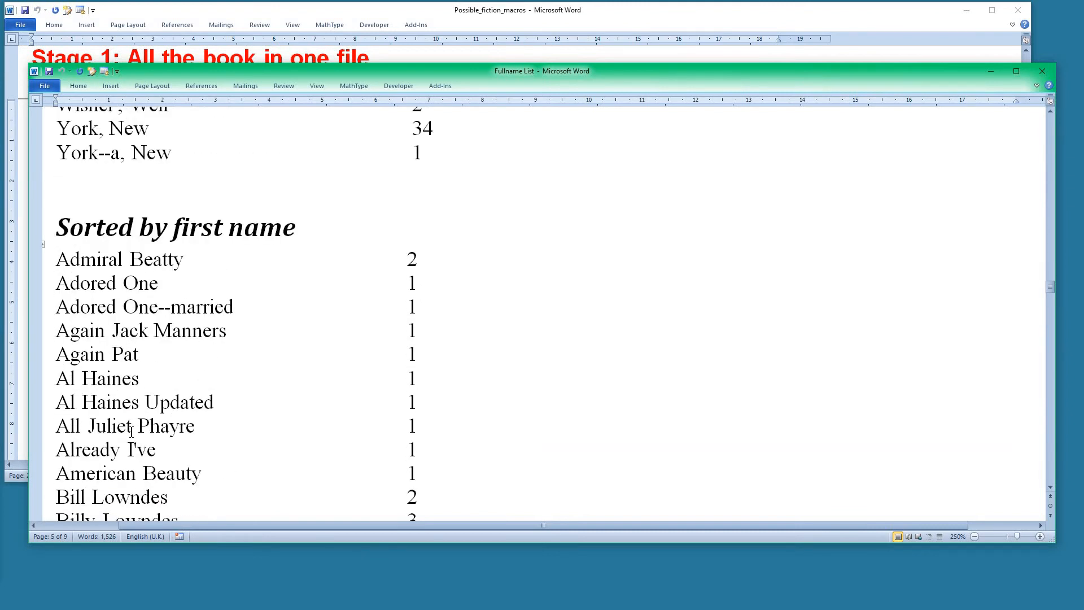
{"action": "scroll", "coordinate": [131, 431], "scroll_direction": "down", "scroll_amount": 5}
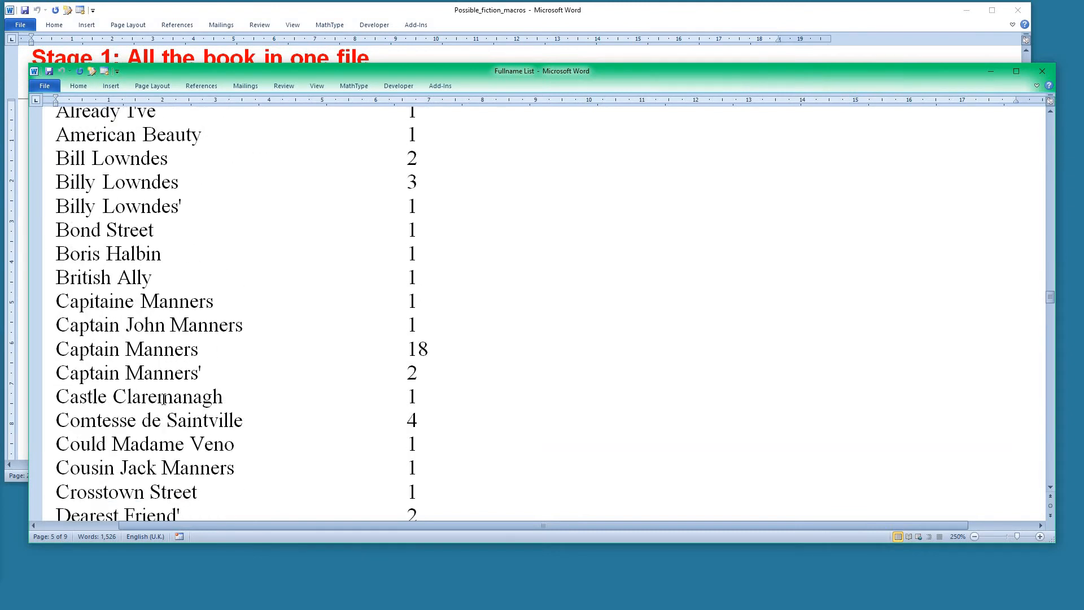
{"action": "scroll", "coordinate": [163, 399], "scroll_direction": "down", "scroll_amount": 2}
{"action": "scroll", "coordinate": [174, 416], "scroll_direction": "down", "scroll_amount": 5}
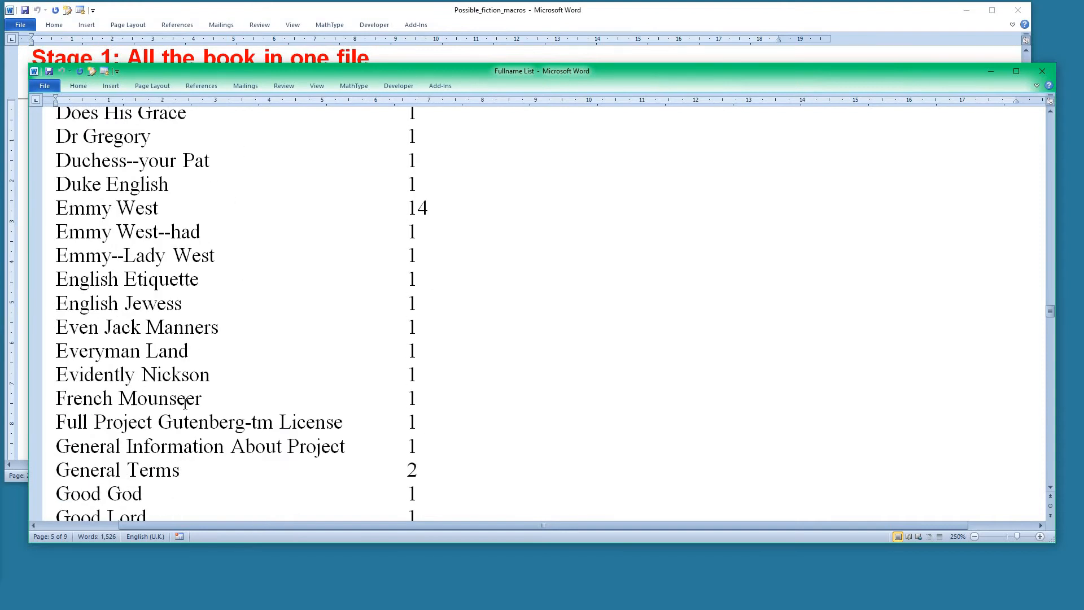
{"action": "scroll", "coordinate": [202, 388], "scroll_direction": "down", "scroll_amount": 4}
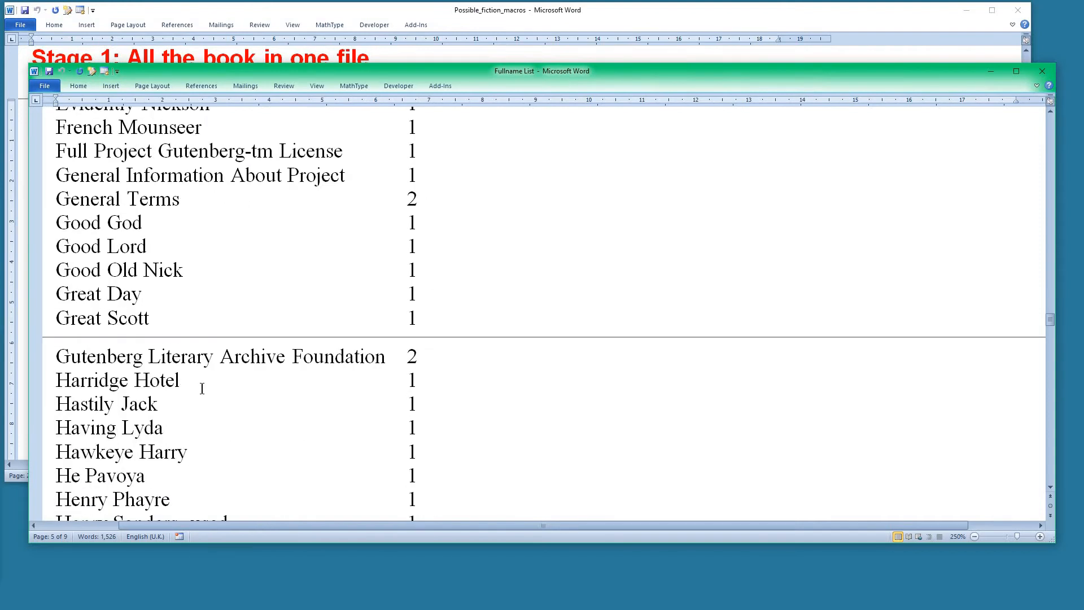
{"action": "scroll", "coordinate": [202, 388], "scroll_direction": "down", "scroll_amount": 5}
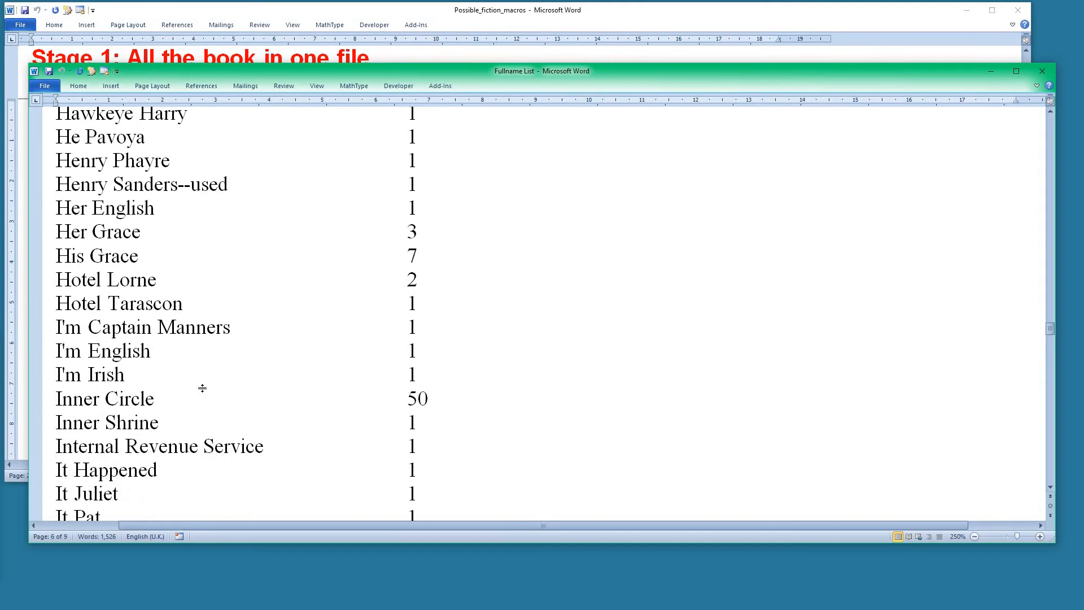
{"action": "scroll", "coordinate": [185, 340], "scroll_direction": "down", "scroll_amount": 4}
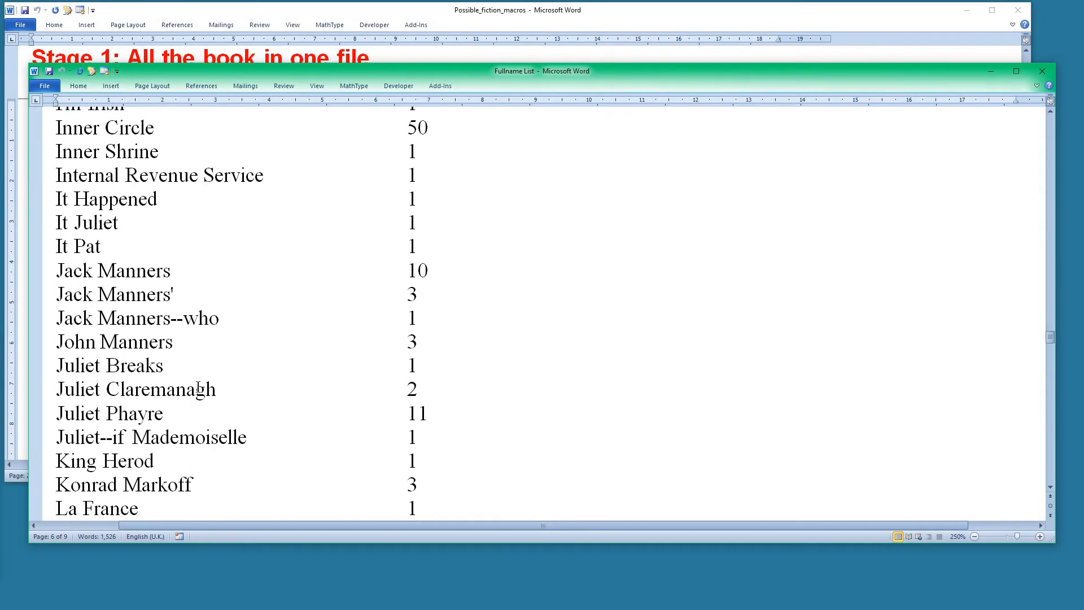
{"action": "scroll", "coordinate": [138, 379], "scroll_direction": "down", "scroll_amount": 3}
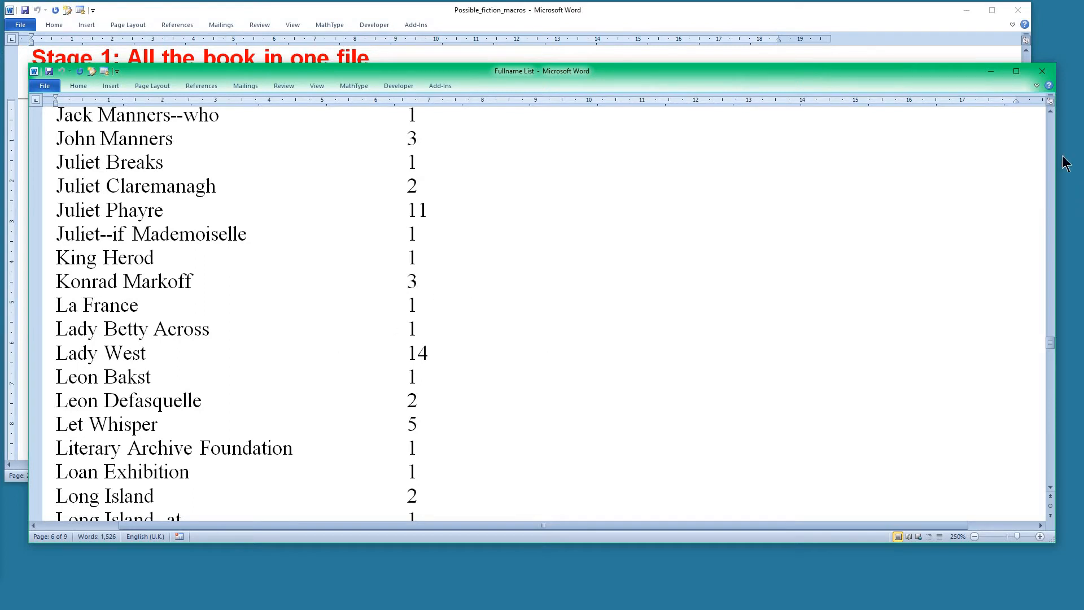
Close the Fullname List and return to the SpellingErrorLister description in Possible_fiction_macros
{"action": "left_click", "coordinate": [1042, 73]}
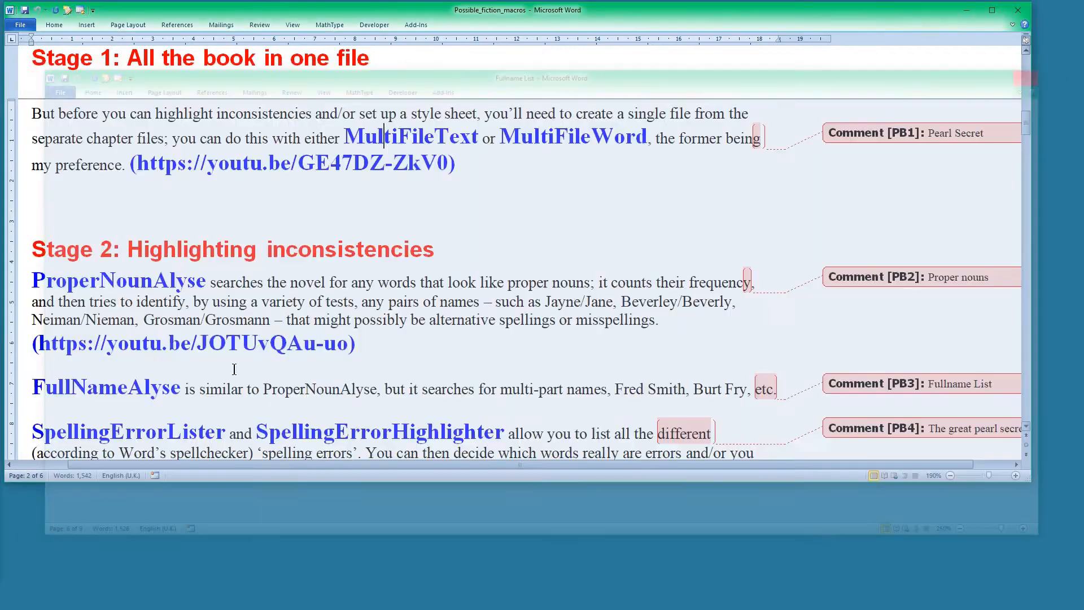
{"action": "scroll", "coordinate": [198, 421], "scroll_direction": "down", "scroll_amount": 1}
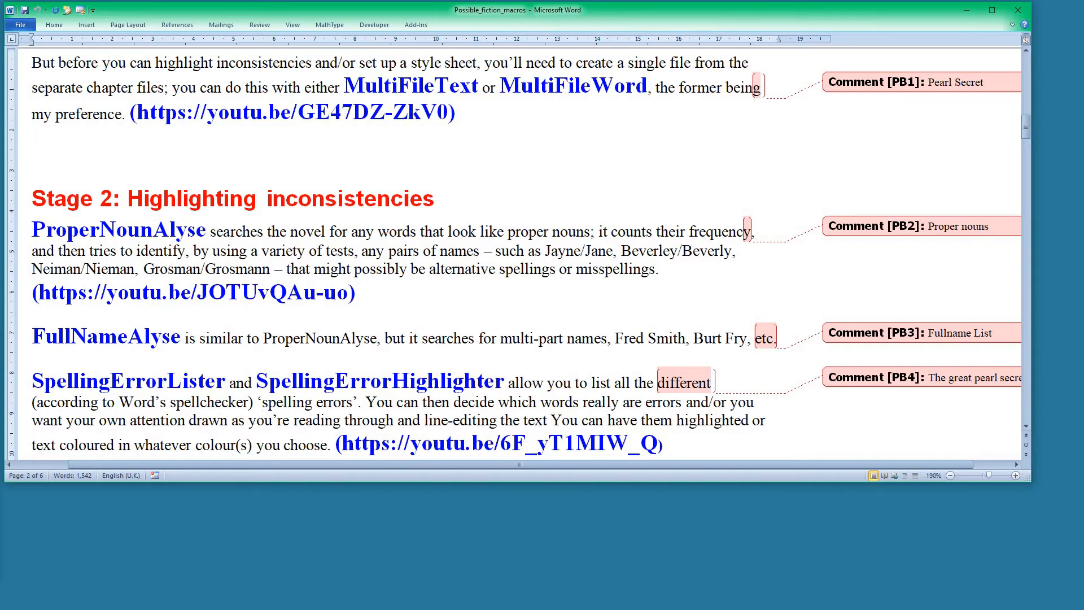
Bring up THE GREAT PEARL SECRET document, maximize it and go to the Spelling errors list after THE END
{"action": "left_click_drag", "start_coordinate": [0, 188], "coordinate": [434, 96]}
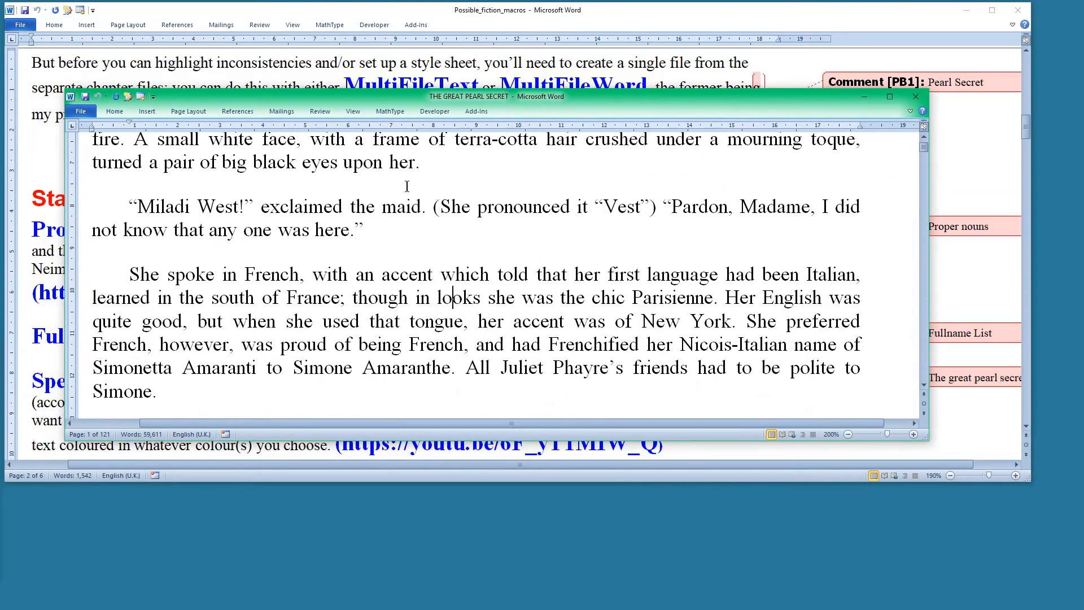
{"action": "double_click", "coordinate": [504, 96]}
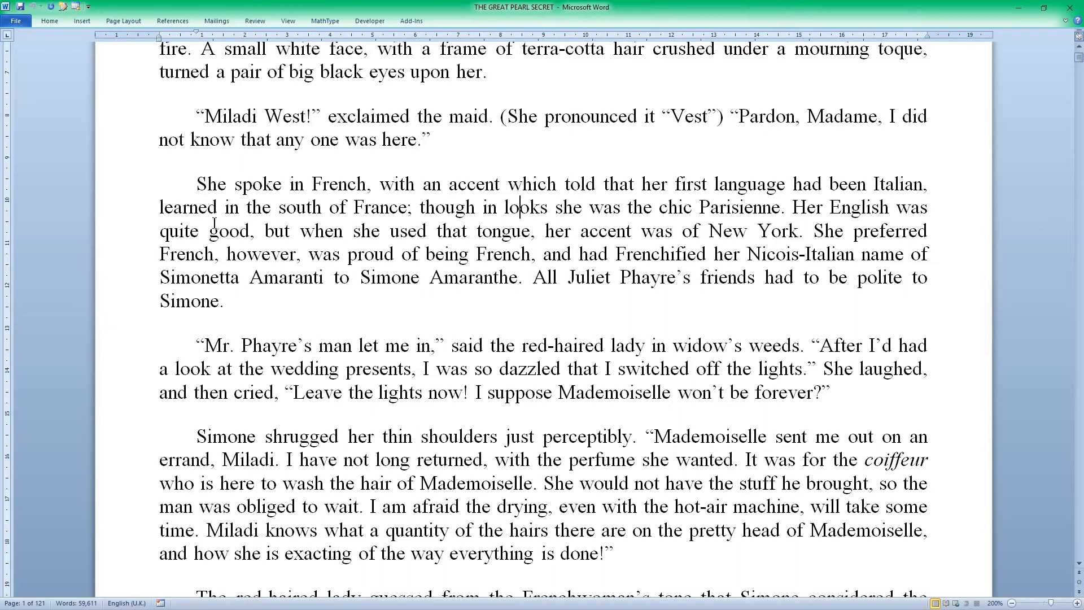
{"action": "key", "text": "shift+F5"}
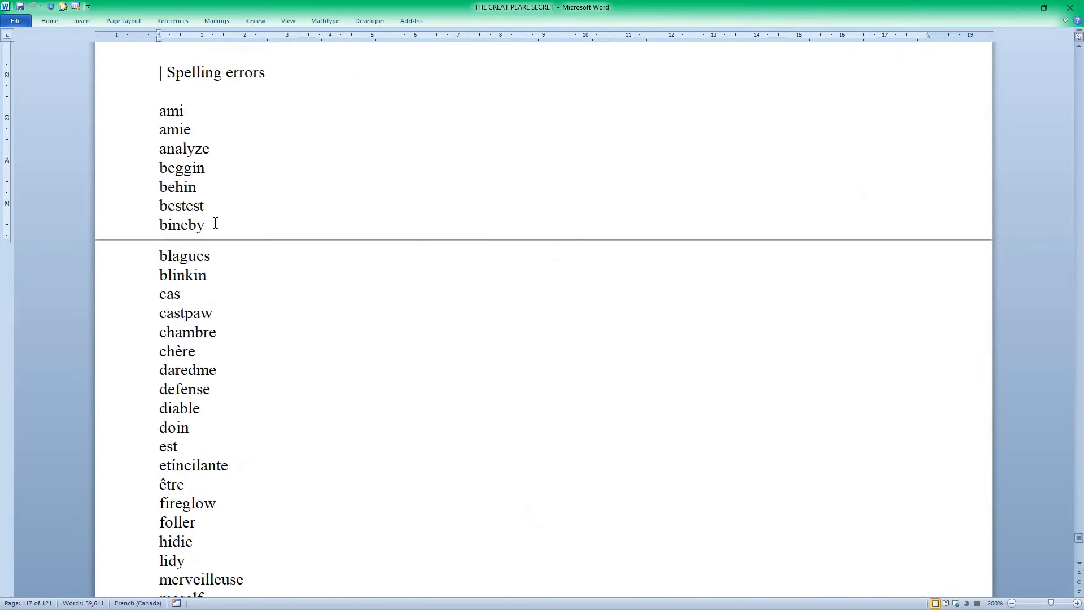
{"action": "scroll", "coordinate": [216, 224], "scroll_direction": "up", "scroll_amount": 4}
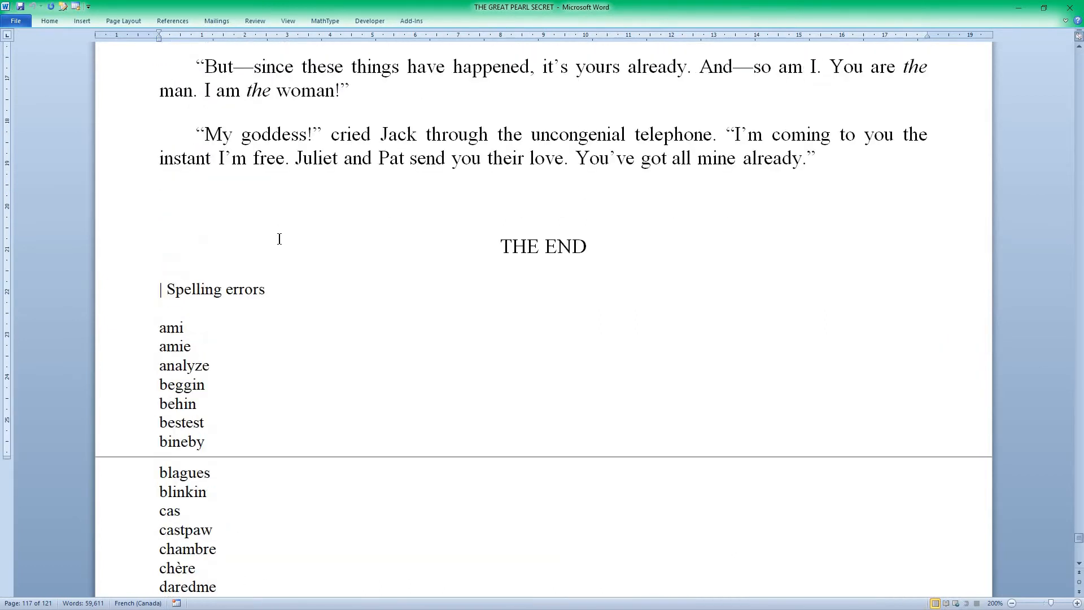
Look through the Spelling errors list, from the lower-case words to the capitalised names, and return to its heading
{"action": "scroll", "coordinate": [279, 238], "scroll_direction": "down", "scroll_amount": 3}
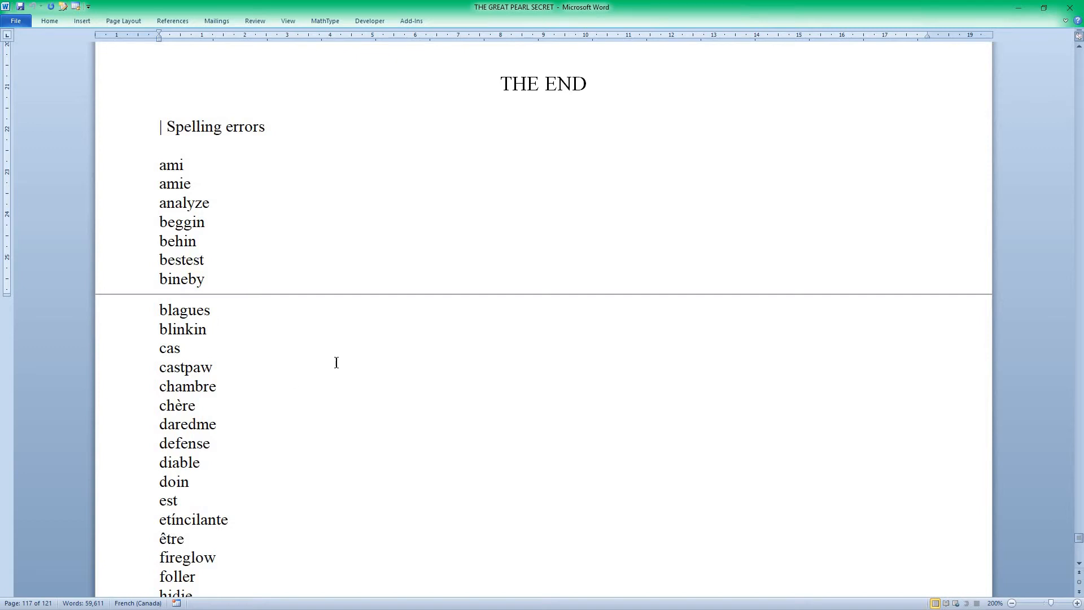
{"action": "scroll", "coordinate": [205, 224], "scroll_direction": "down", "scroll_amount": 12}
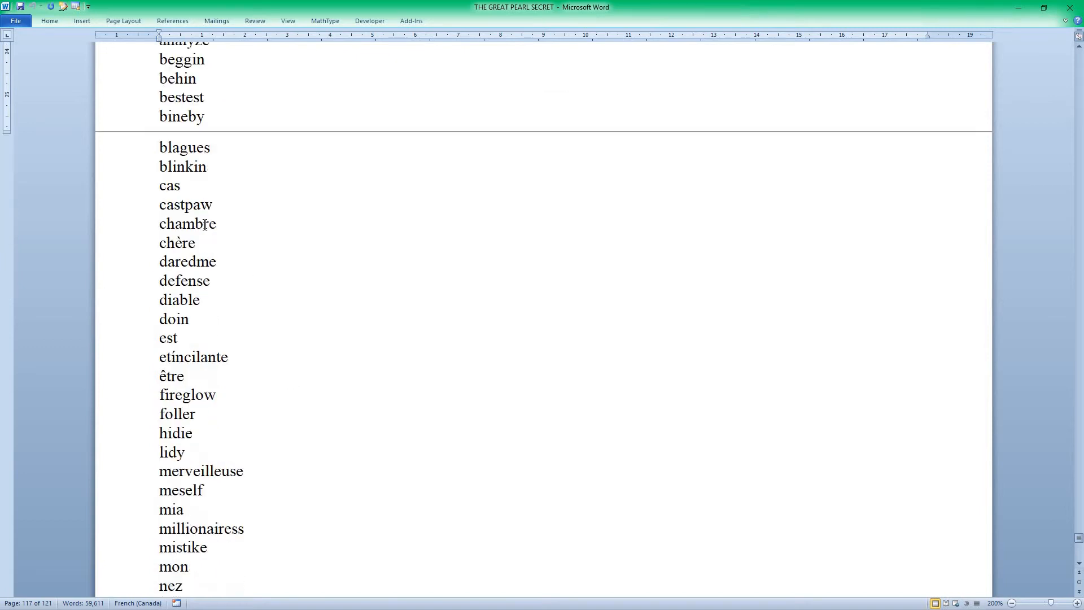
{"action": "scroll", "coordinate": [205, 228], "scroll_direction": "down", "scroll_amount": 12}
{"action": "scroll", "coordinate": [204, 228], "scroll_direction": "down", "scroll_amount": 10}
{"action": "scroll", "coordinate": [345, 417], "scroll_direction": "down", "scroll_amount": 1}
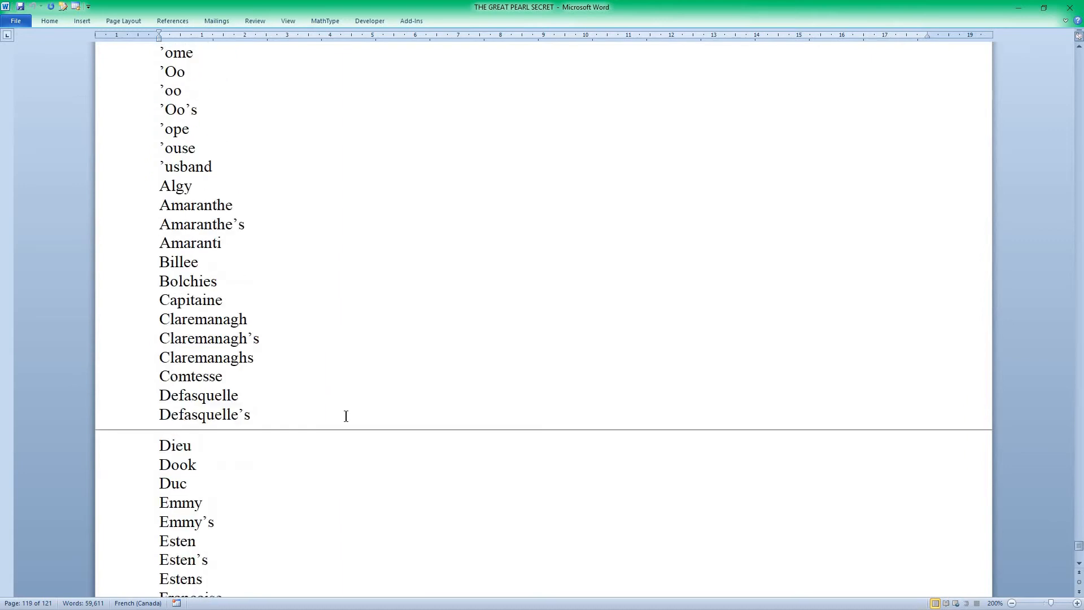
{"action": "scroll", "coordinate": [232, 417], "scroll_direction": "down", "scroll_amount": 4}
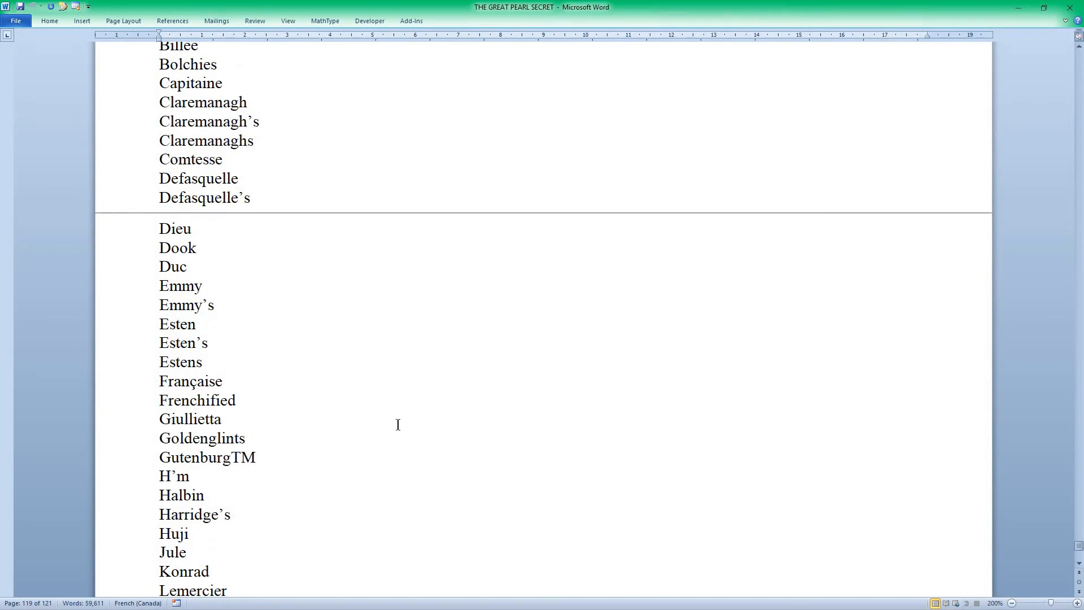
{"action": "scroll", "coordinate": [294, 420], "scroll_direction": "down", "scroll_amount": 3}
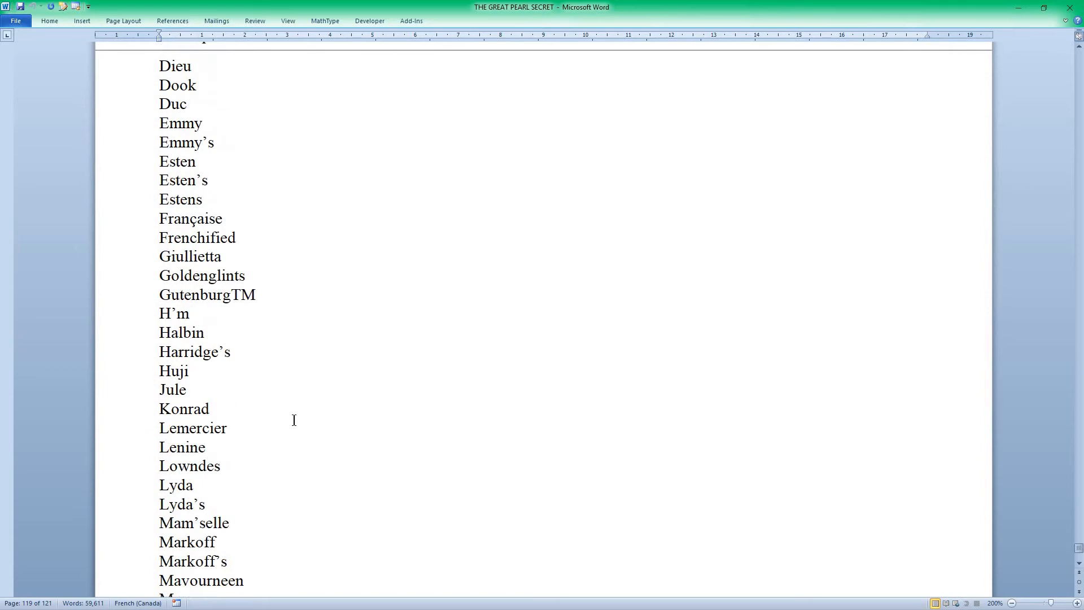
{"action": "scroll", "coordinate": [294, 419], "scroll_direction": "up", "scroll_amount": 2}
{"action": "scroll", "coordinate": [294, 420], "scroll_direction": "down", "scroll_amount": 11}
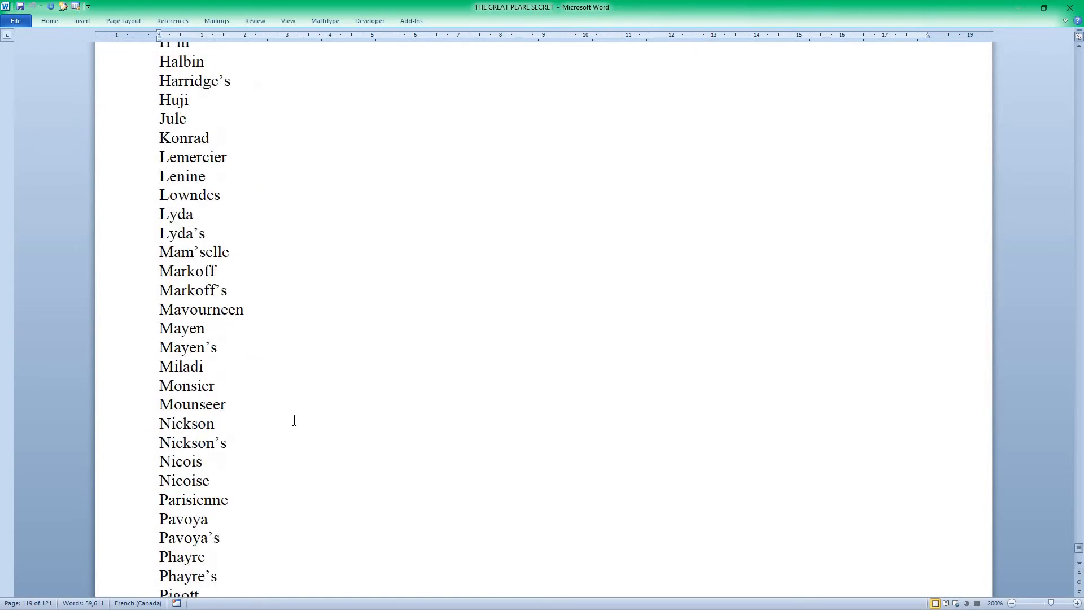
{"action": "scroll", "coordinate": [293, 420], "scroll_direction": "up", "scroll_amount": 14}
{"action": "scroll", "coordinate": [293, 420], "scroll_direction": "up", "scroll_amount": 20}
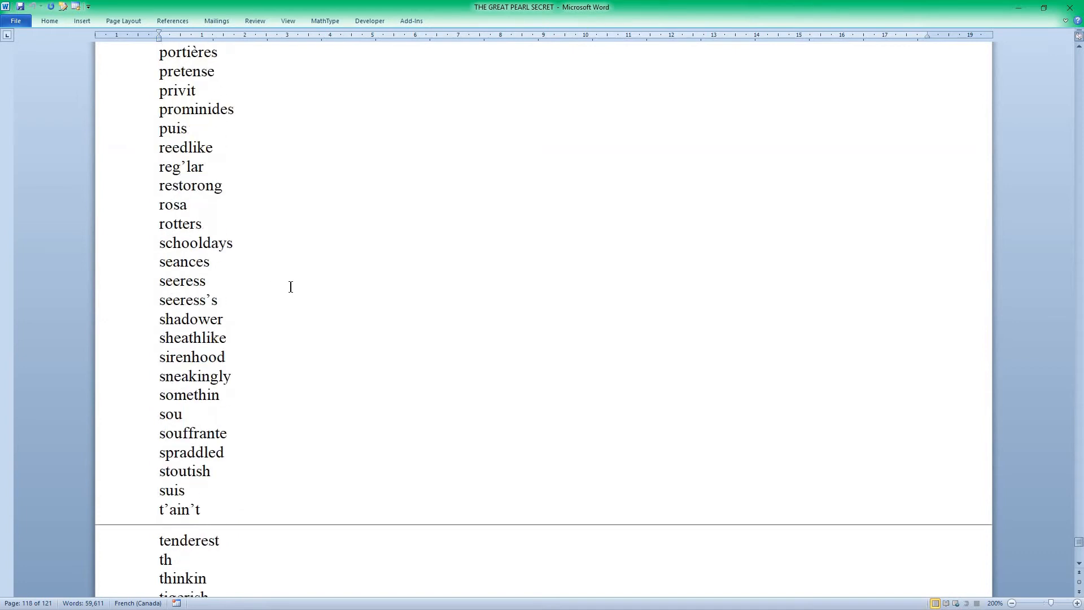
{"action": "scroll", "coordinate": [291, 287], "scroll_direction": "up", "scroll_amount": 15}
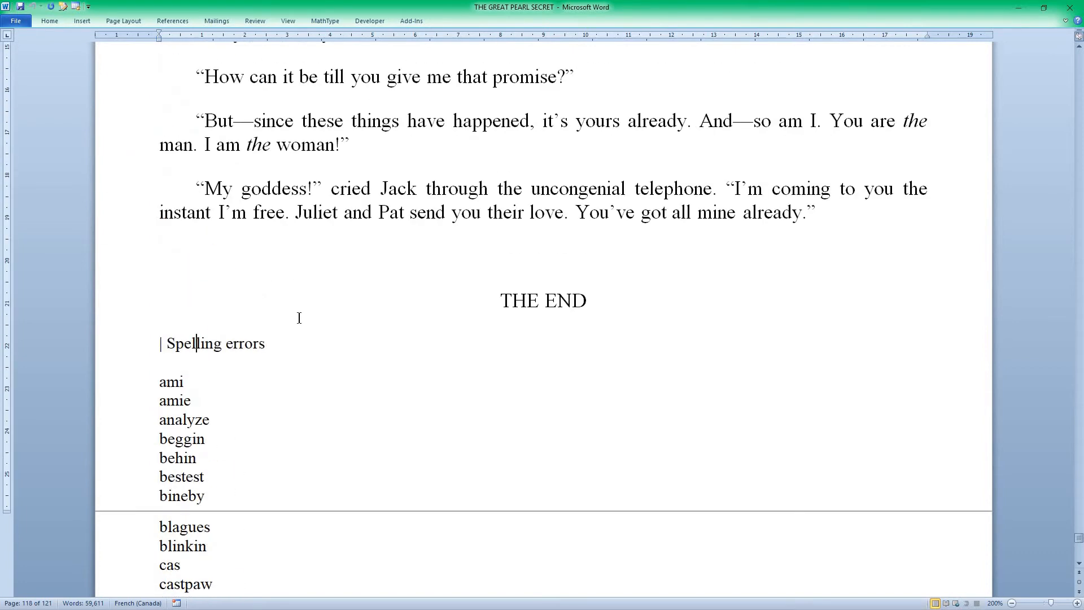
Highlight "analyze" and "castpaw" in green and "bineby" in yellow in the Spelling errors list
{"action": "left_click", "coordinate": [129, 420]}
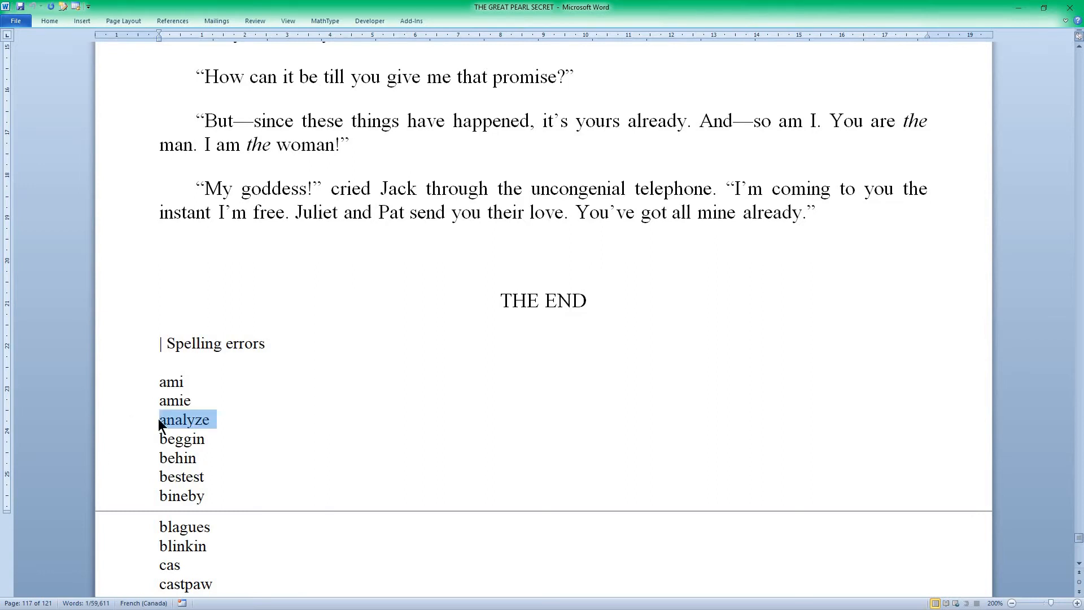
{"action": "key", "text": "ctrl+alt+h"}
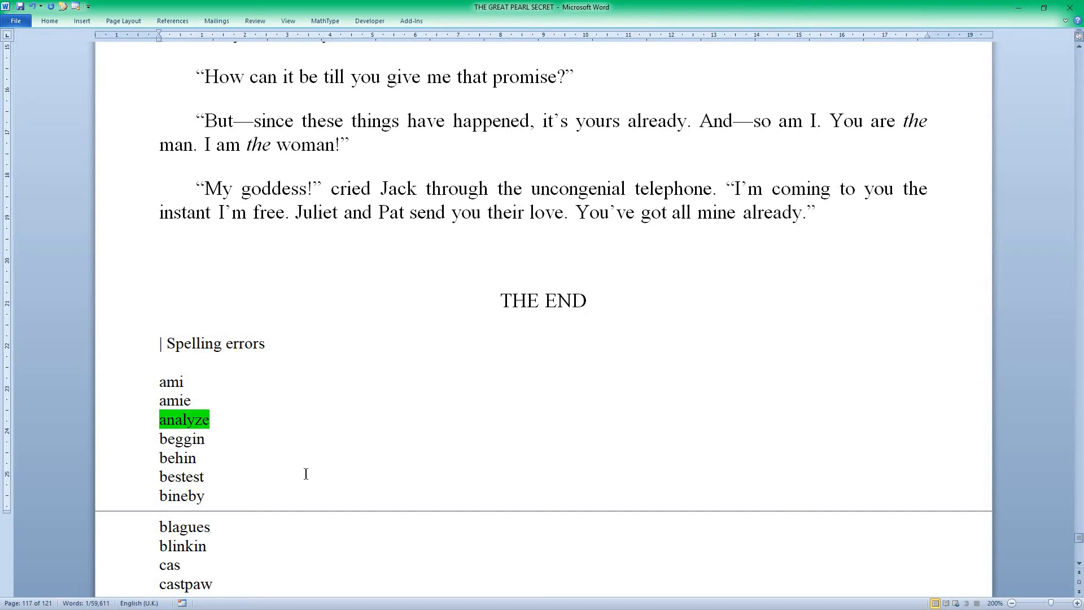
{"action": "left_click", "coordinate": [231, 493]}
{"action": "scroll", "coordinate": [197, 489], "scroll_direction": "down", "scroll_amount": 2}
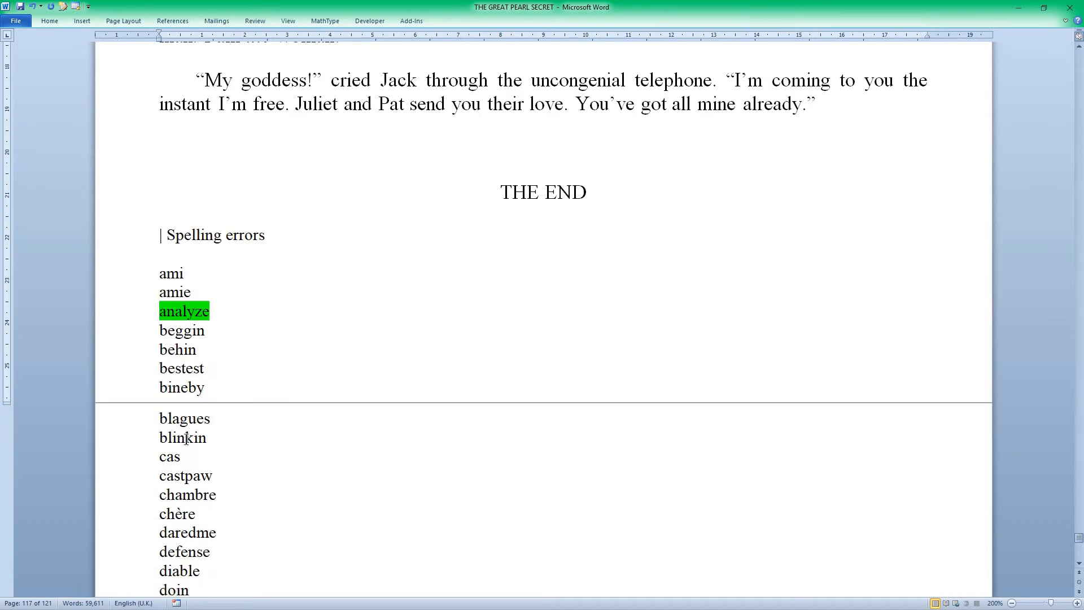
{"action": "left_click", "coordinate": [131, 484]}
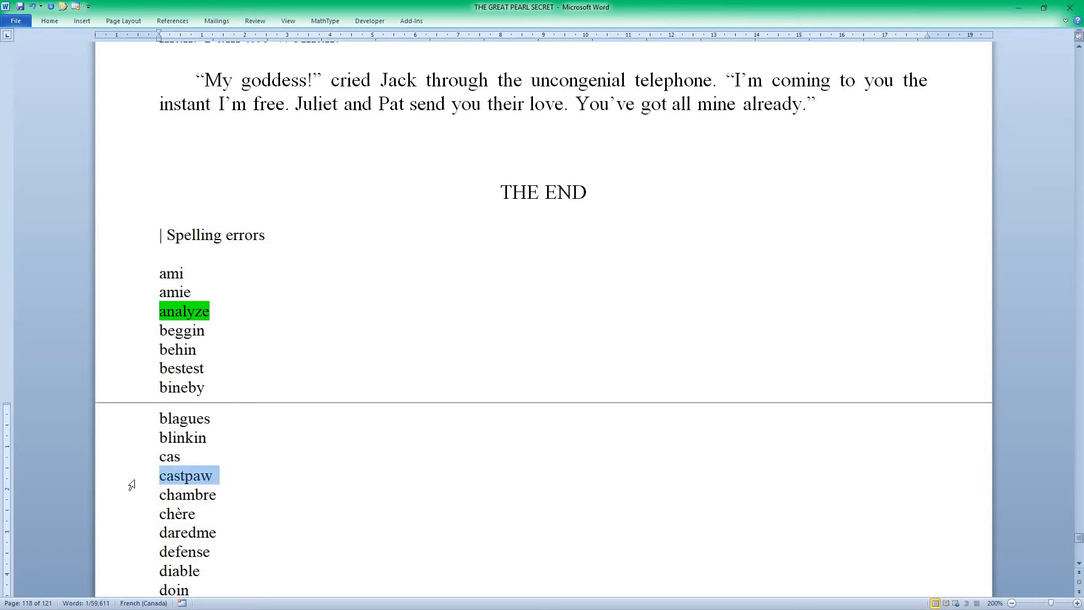
{"action": "key", "text": "ctrl+alt+h"}
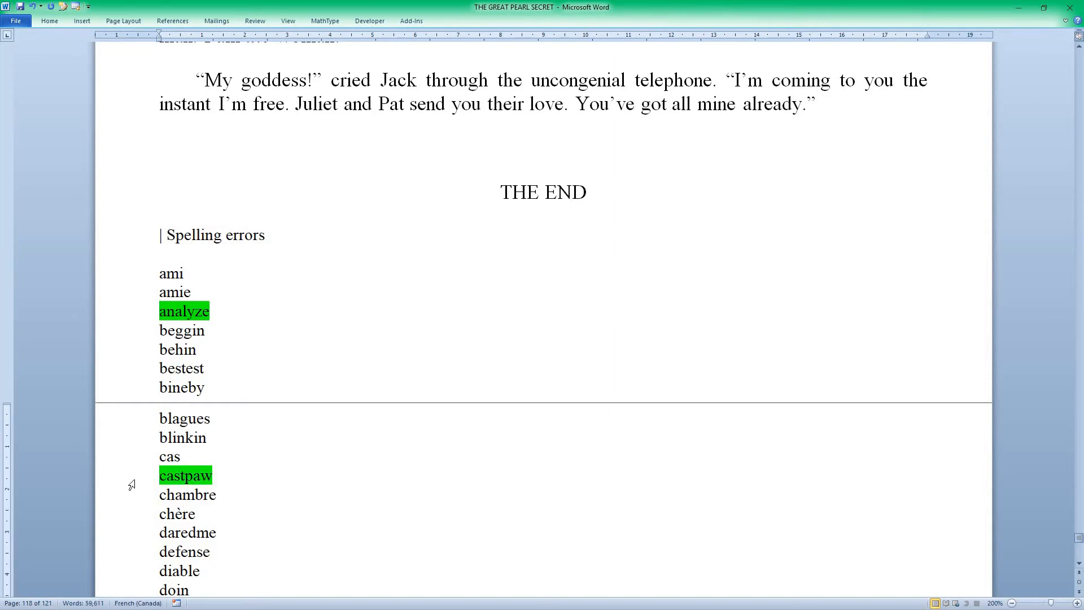
{"action": "left_click", "coordinate": [131, 388]}
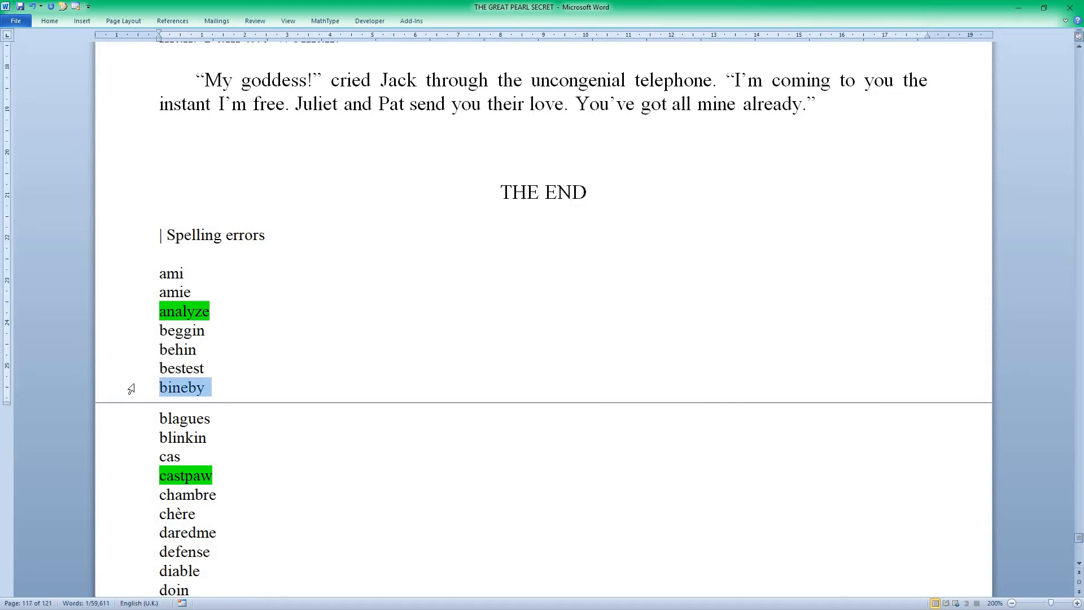
{"action": "key", "text": "ctrl+alt+h"}
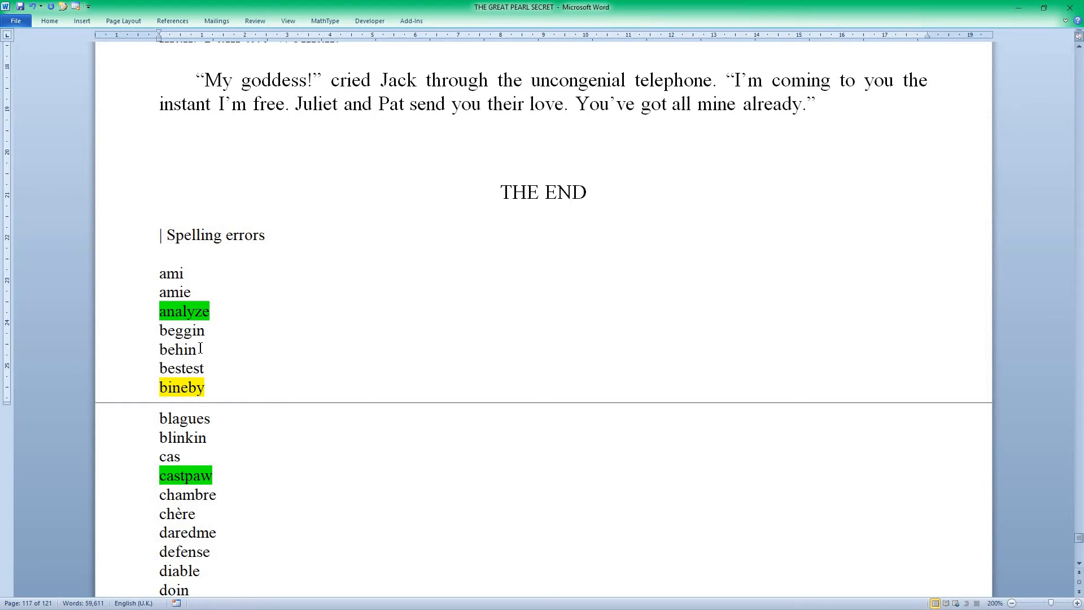
Run the SpellingErrorHighlighter macro on the novel and dismiss its completion message
{"action": "key", "text": "alt+F8"}
{"action": "type", "text": "spell"}
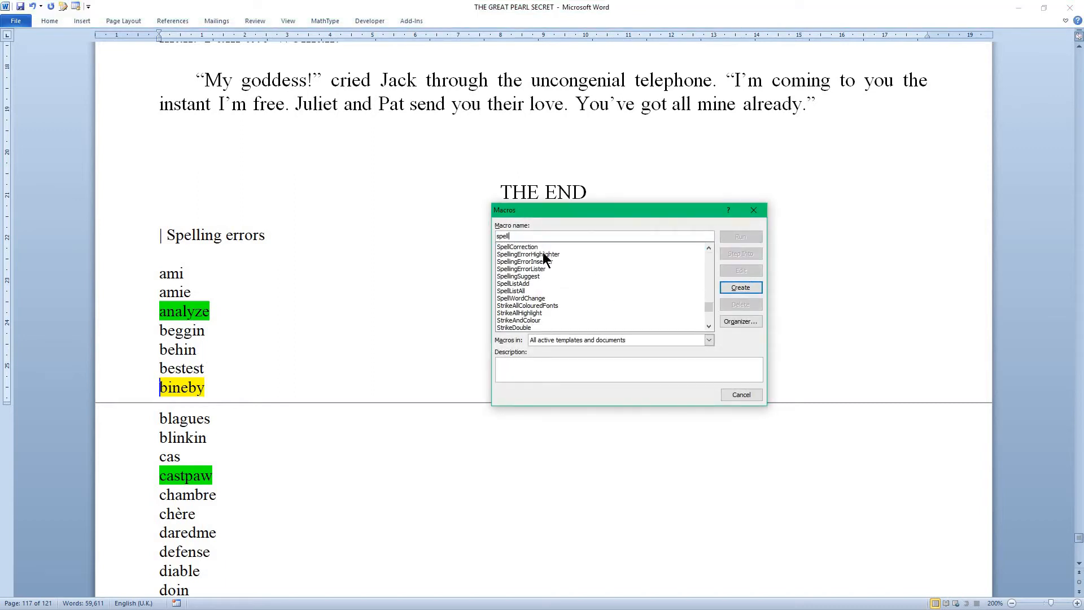
{"action": "left_click", "coordinate": [543, 254]}
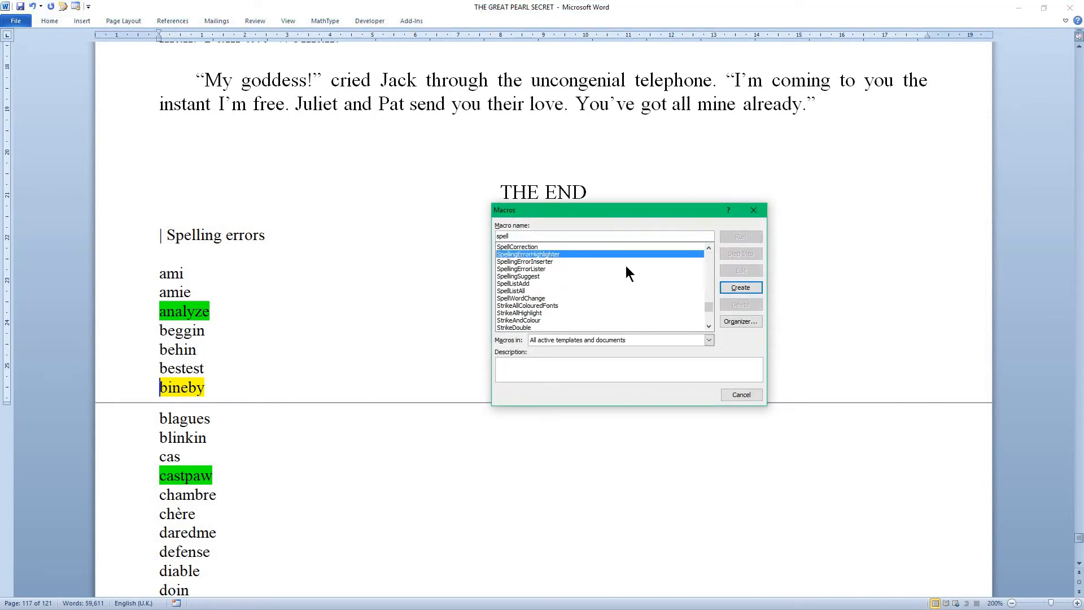
{"action": "left_click", "coordinate": [740, 236]}
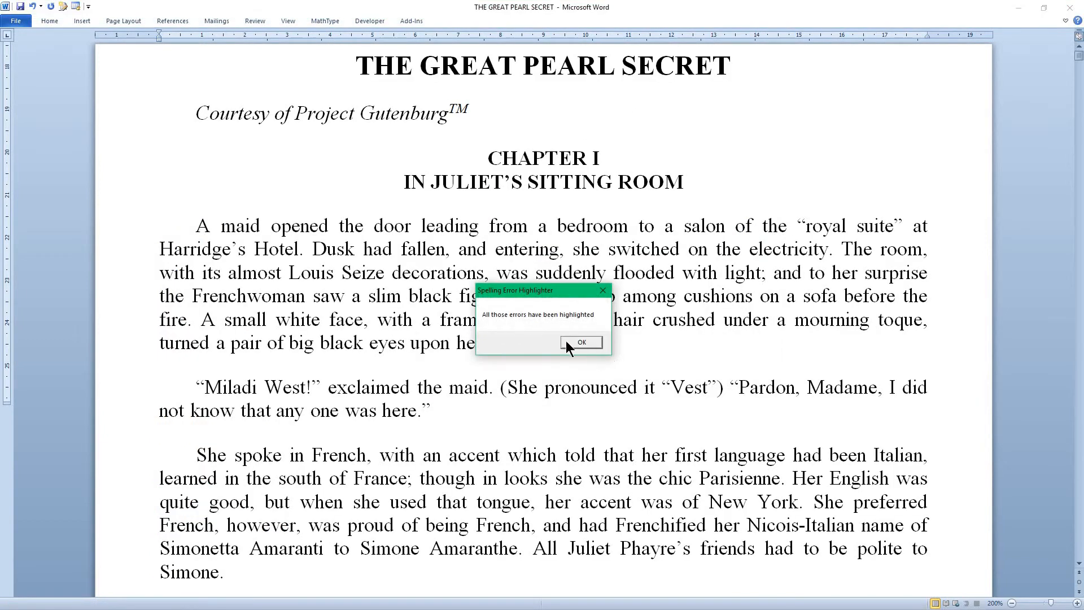
{"action": "left_click", "coordinate": [582, 342]}
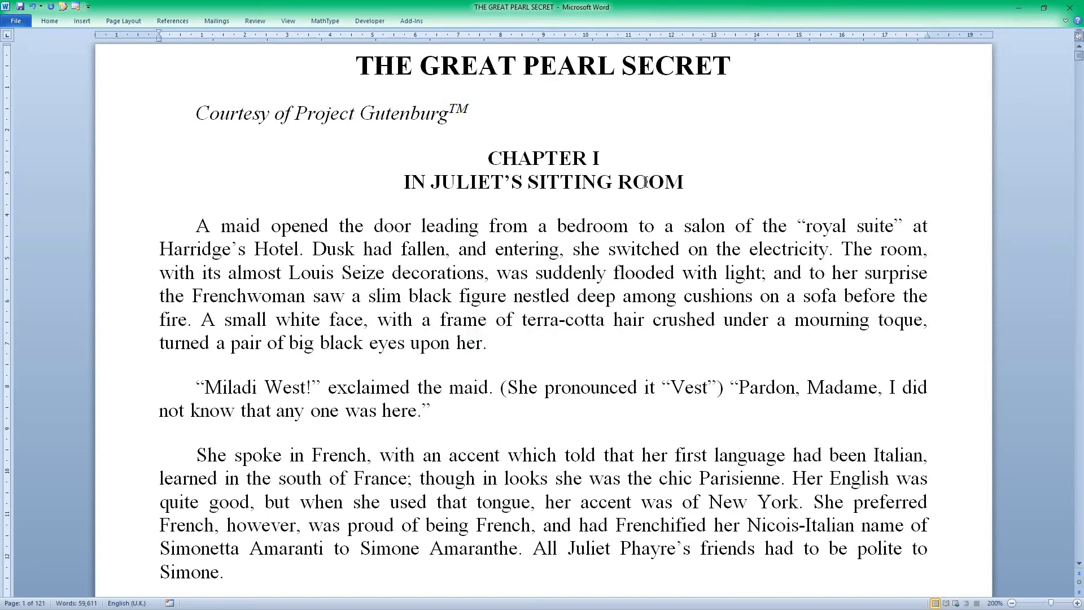
Step through the highlighted occurrences of Phayre and examine the opening pages for other highlighted names such as Claremanagh
{"action": "key", "text": "alt"}
{"action": "key", "text": "alt+Down"}
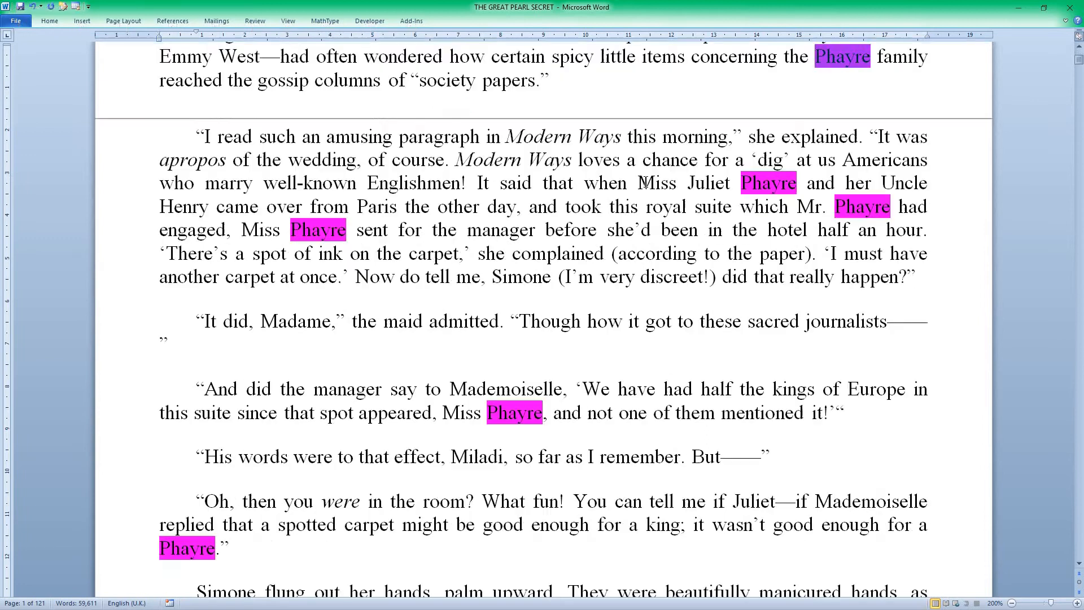
{"action": "key", "text": "alt+Down"}
{"action": "key", "text": "alt+Down"}
{"action": "key", "text": "alt+Down"}
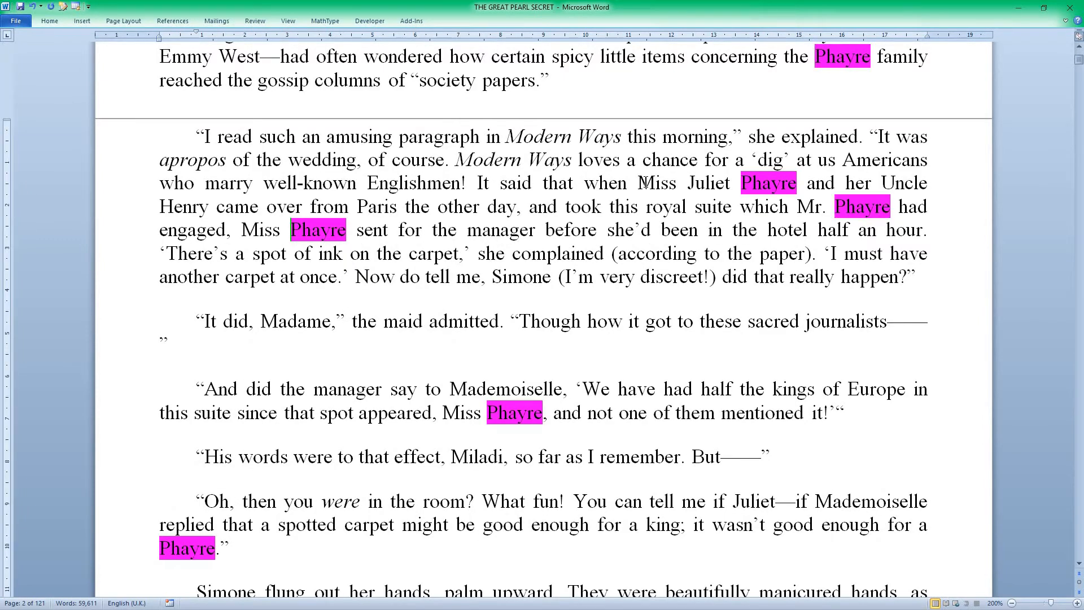
{"action": "scroll", "coordinate": [646, 182], "scroll_direction": "down", "scroll_amount": 3}
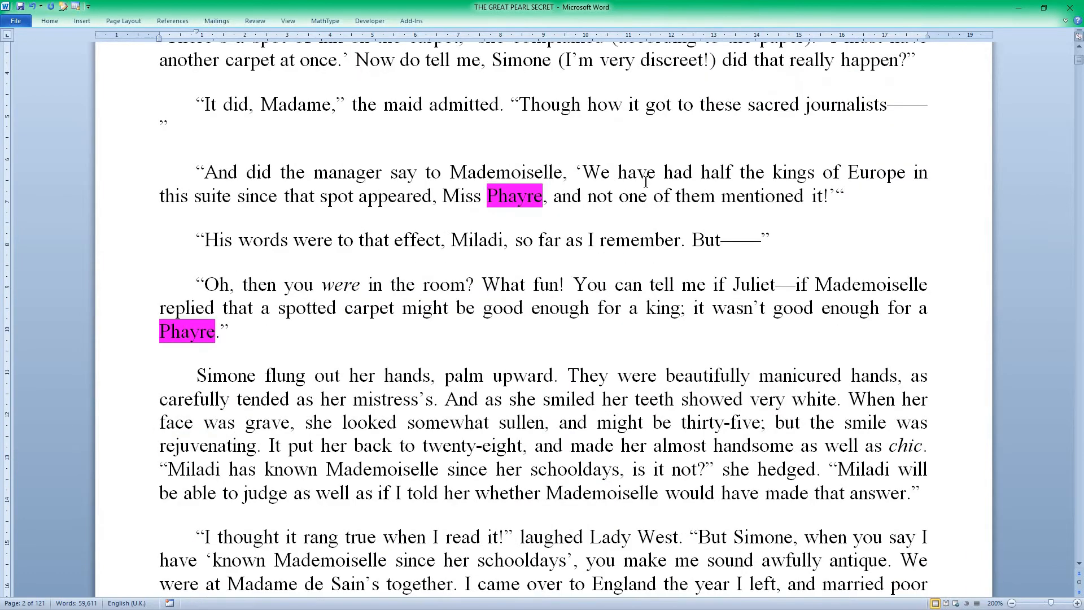
{"action": "scroll", "coordinate": [645, 182], "scroll_direction": "down", "scroll_amount": 13}
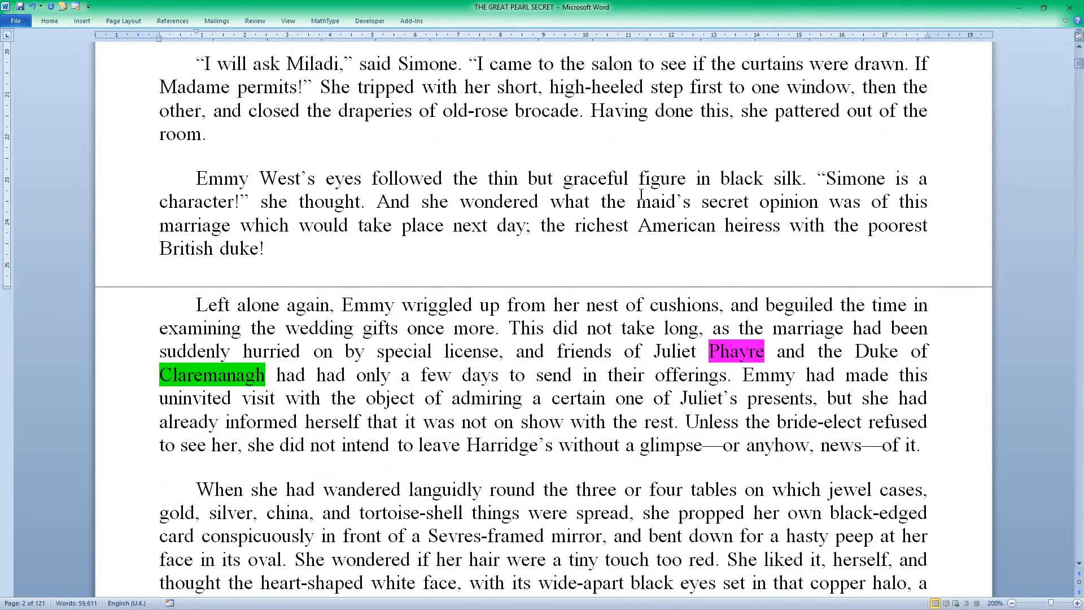
{"action": "scroll", "coordinate": [621, 204], "scroll_direction": "down", "scroll_amount": 3}
{"action": "scroll", "coordinate": [520, 232], "scroll_direction": "down", "scroll_amount": 5}
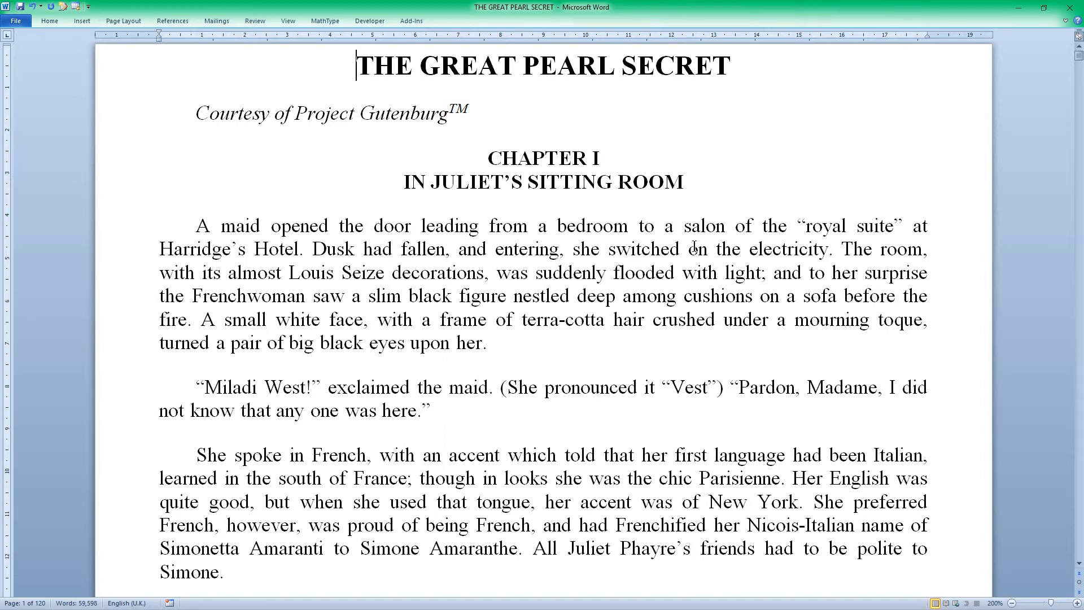
Jump from the start of the novel through the highlighted occurrences of "analyze", "bineby" and "castpaw"
{"action": "key", "text": "ctrl+Page_Down"}
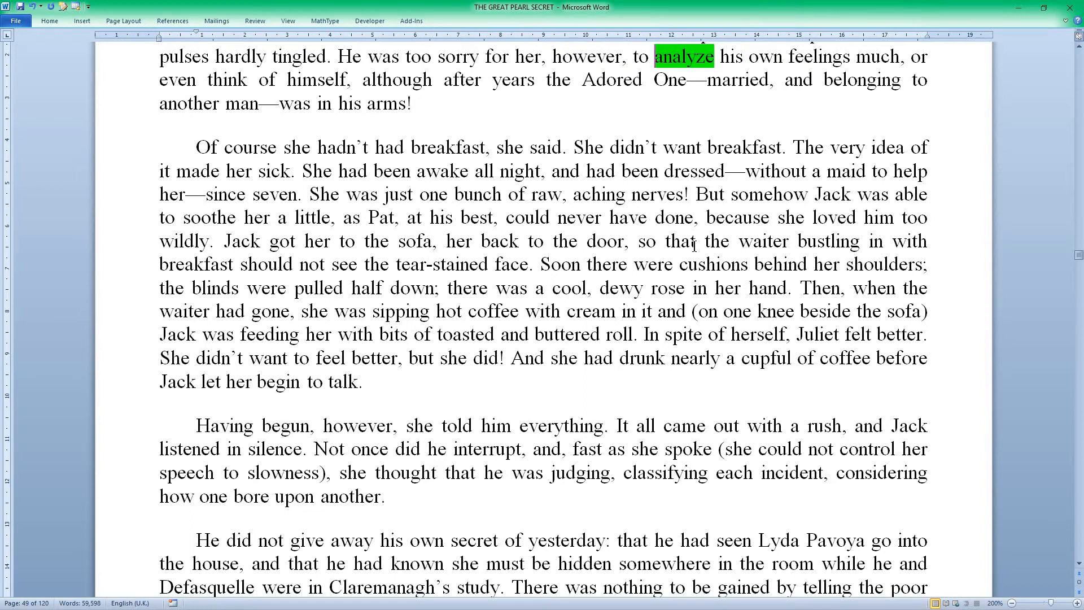
{"action": "key", "text": "ctrl+Page_Down"}
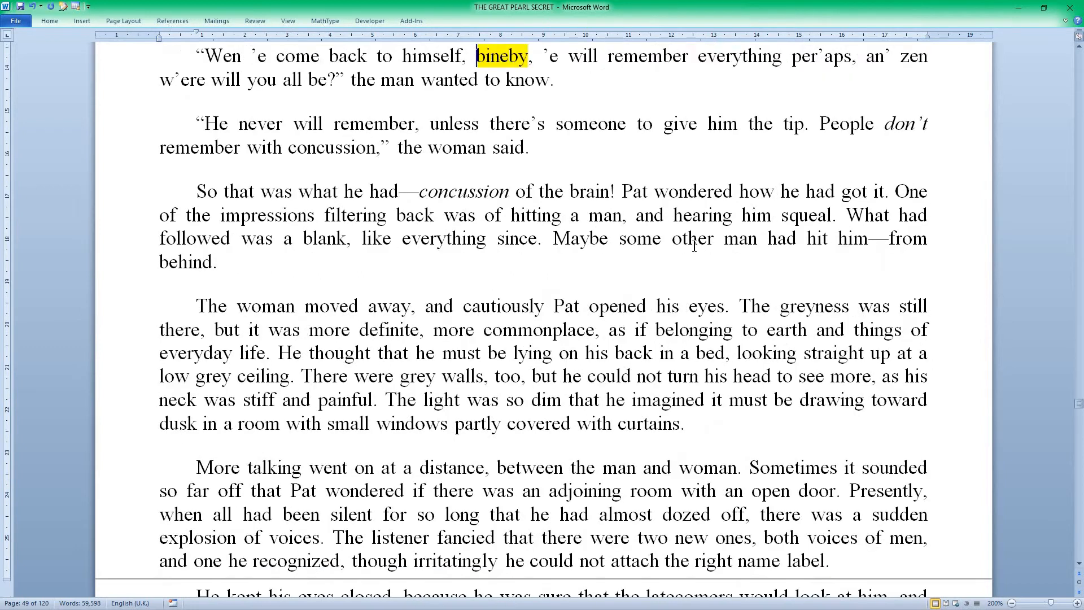
{"action": "key", "text": "ctrl+Page_Down"}
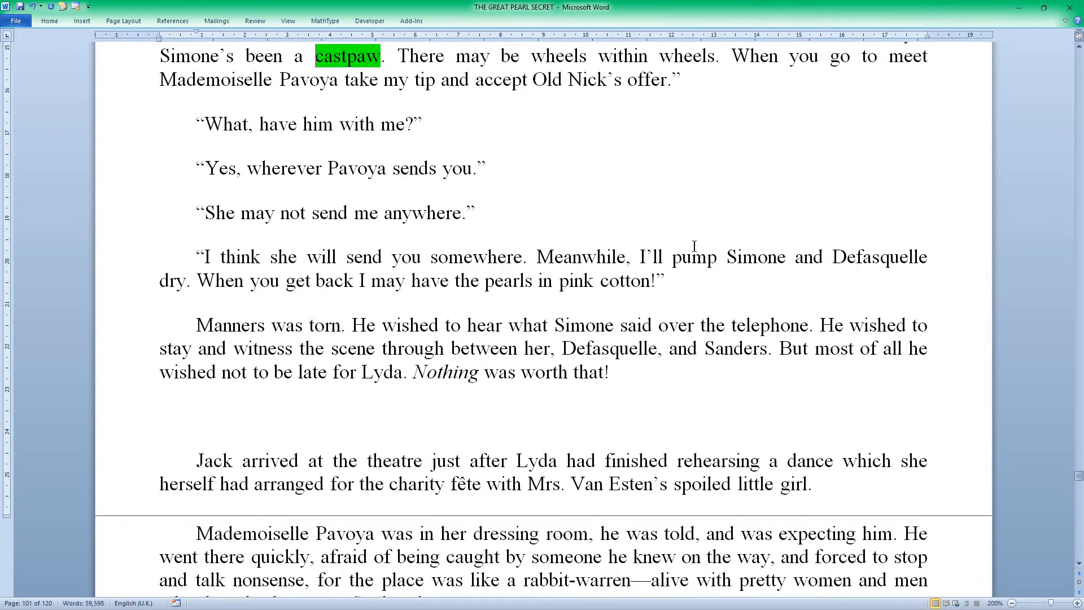
Return to the Spelling errors list at the novel's end and close THE GREAT PEARL SECRET without saving changes
{"action": "key", "text": "ctrl+End"}
{"action": "scroll", "coordinate": [694, 246], "scroll_direction": "up", "scroll_amount": 20}
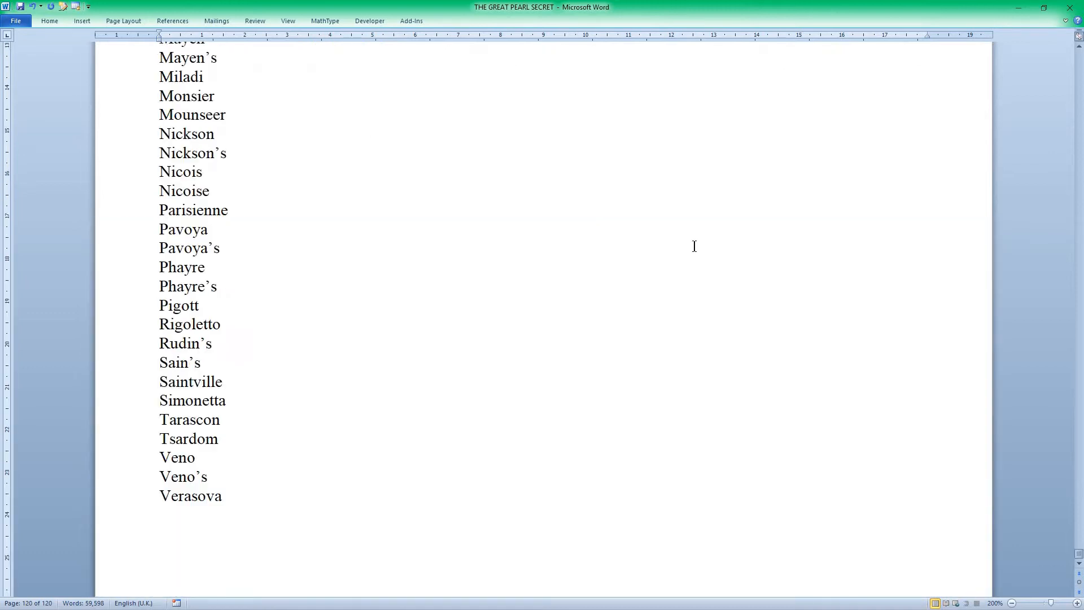
{"action": "scroll", "coordinate": [694, 247], "scroll_direction": "up", "scroll_amount": 20}
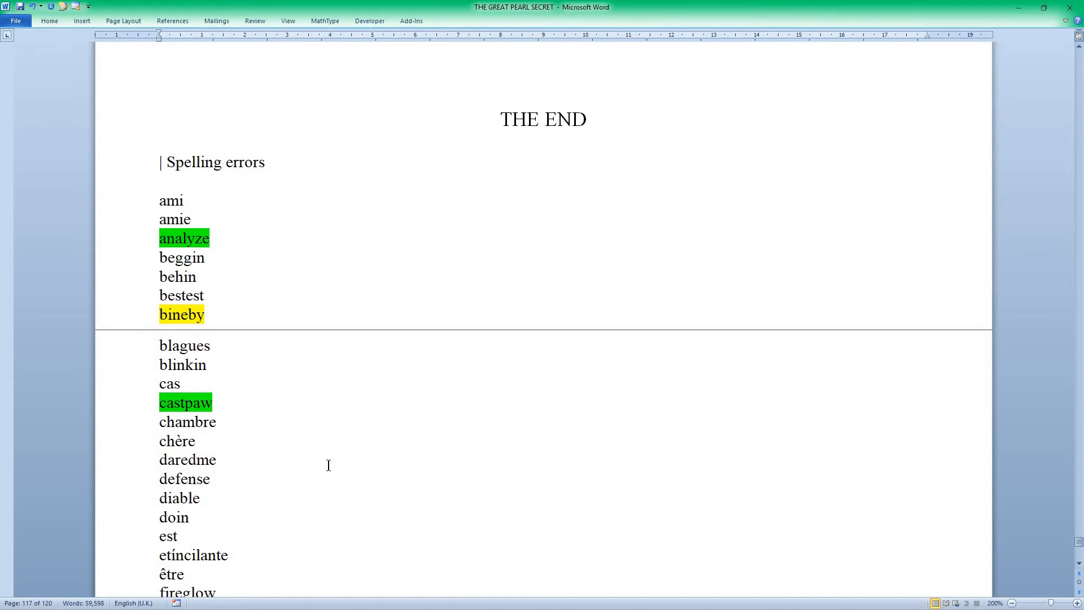
{"action": "left_click", "coordinate": [1070, 8]}
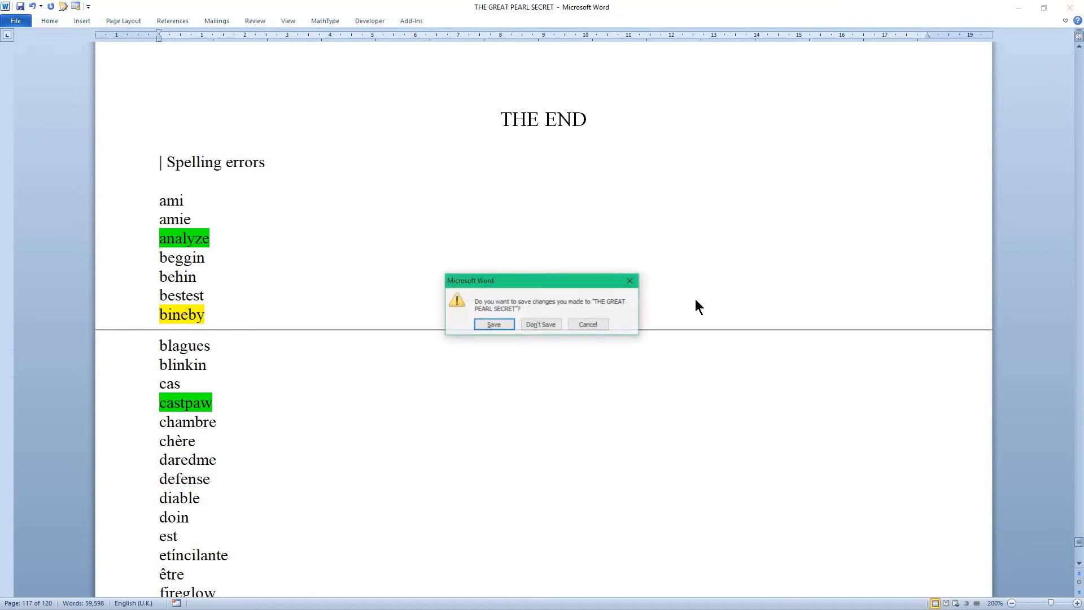
{"action": "left_click", "coordinate": [542, 325]}
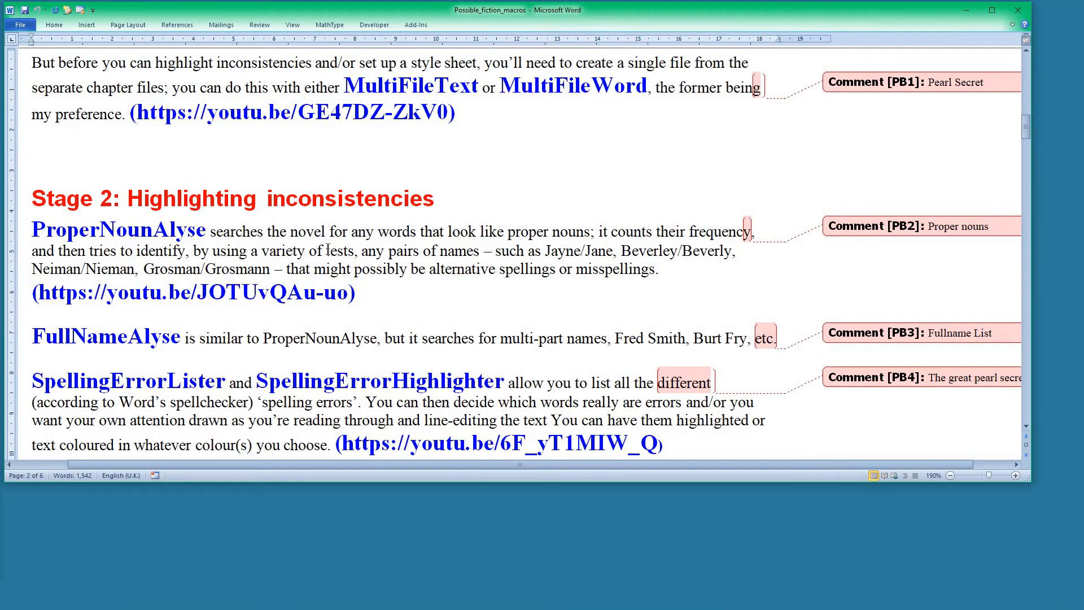
Open THE GREAT PEARL SECRET again and go to the spelling errors list at its end
{"action": "key", "text": "ctrl+o"}
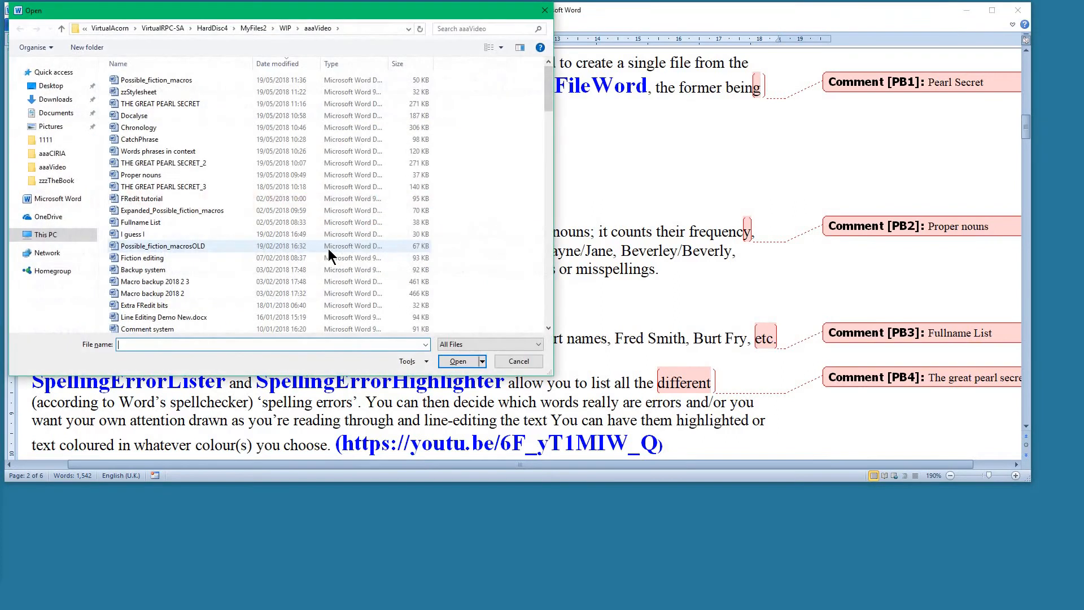
{"action": "double_click", "coordinate": [160, 104]}
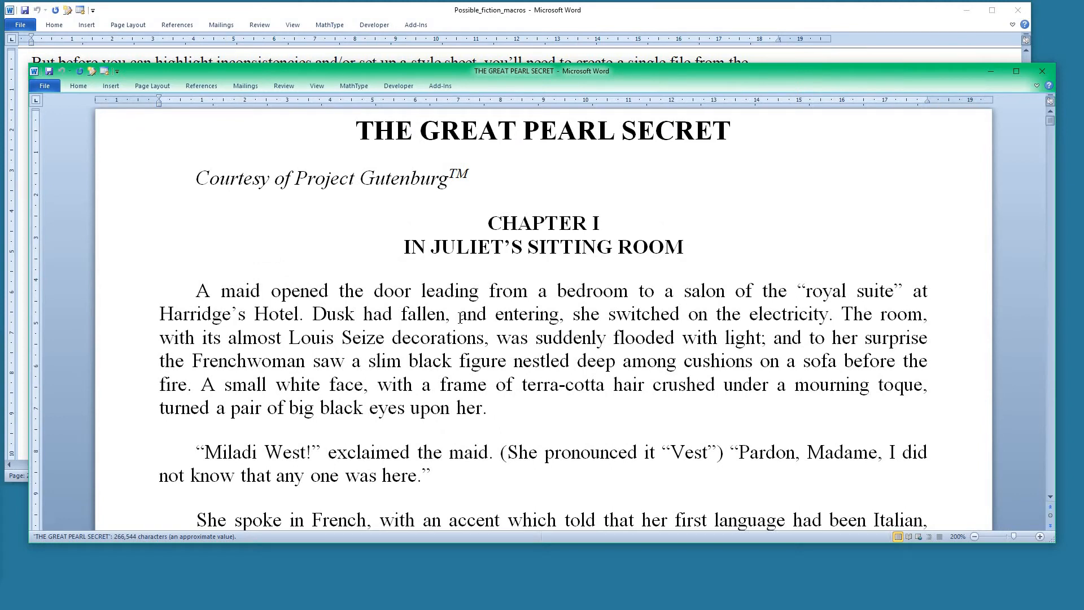
{"action": "key", "text": "ctrl+alt+z"}
{"action": "scroll", "coordinate": [215, 308], "scroll_direction": "down", "scroll_amount": 20}
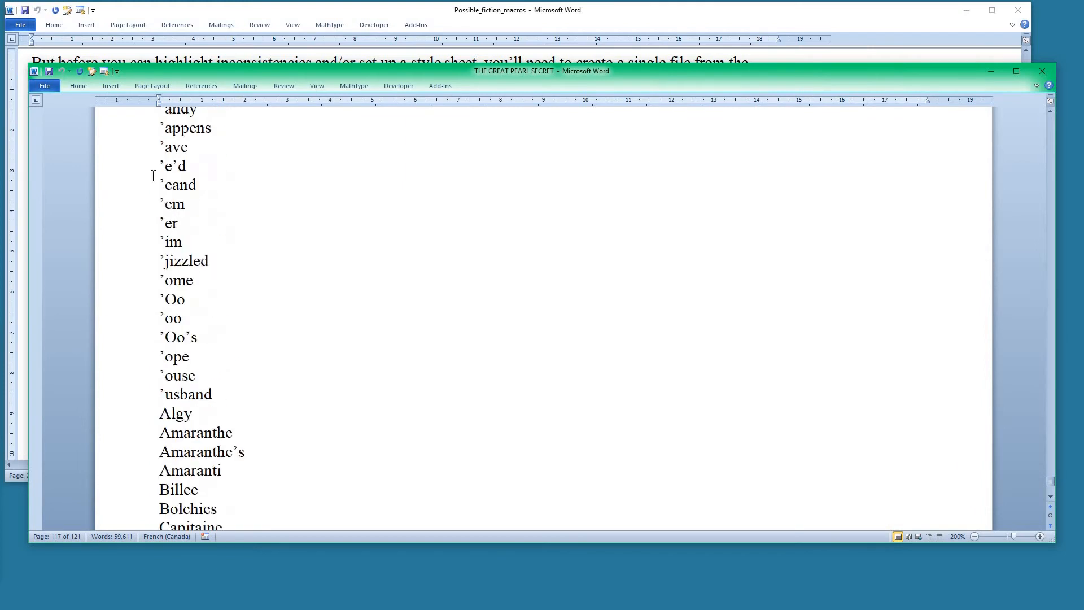
Examine the lowercase words in the spelling errors list for dialect, foreign and deliberately misspelled words from direct speech
{"action": "scroll", "coordinate": [213, 373], "scroll_direction": "up", "scroll_amount": 4}
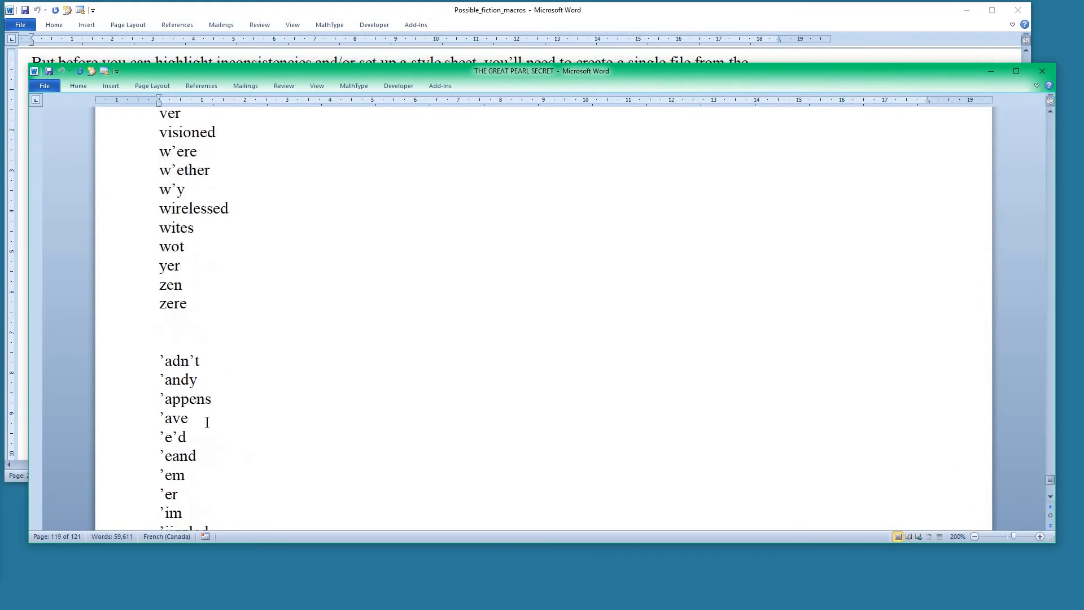
{"action": "scroll", "coordinate": [196, 442], "scroll_direction": "up", "scroll_amount": 8}
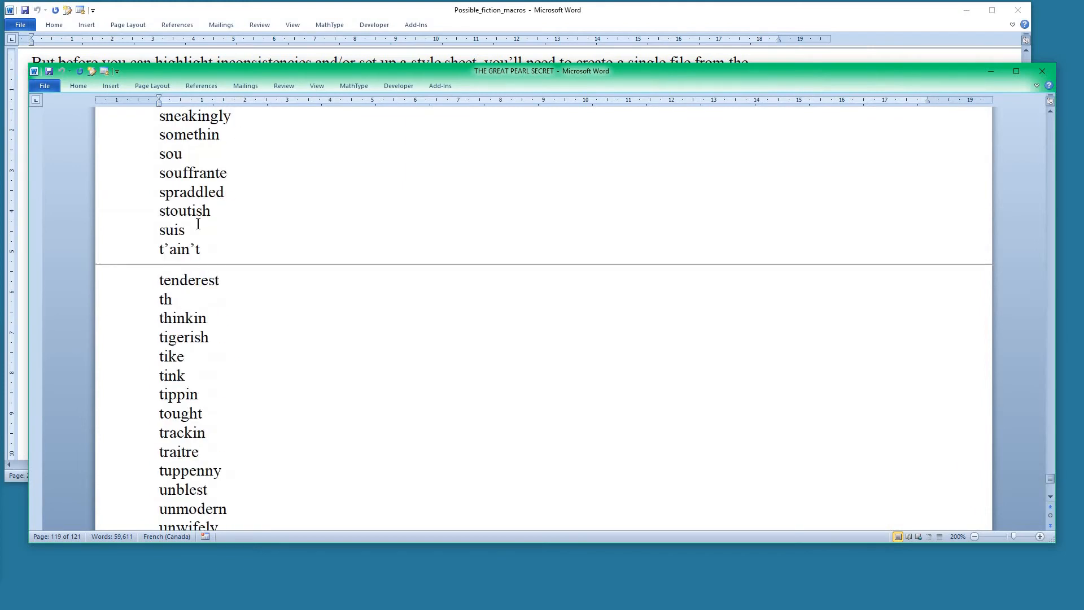
{"action": "scroll", "coordinate": [217, 226], "scroll_direction": "up", "scroll_amount": 3}
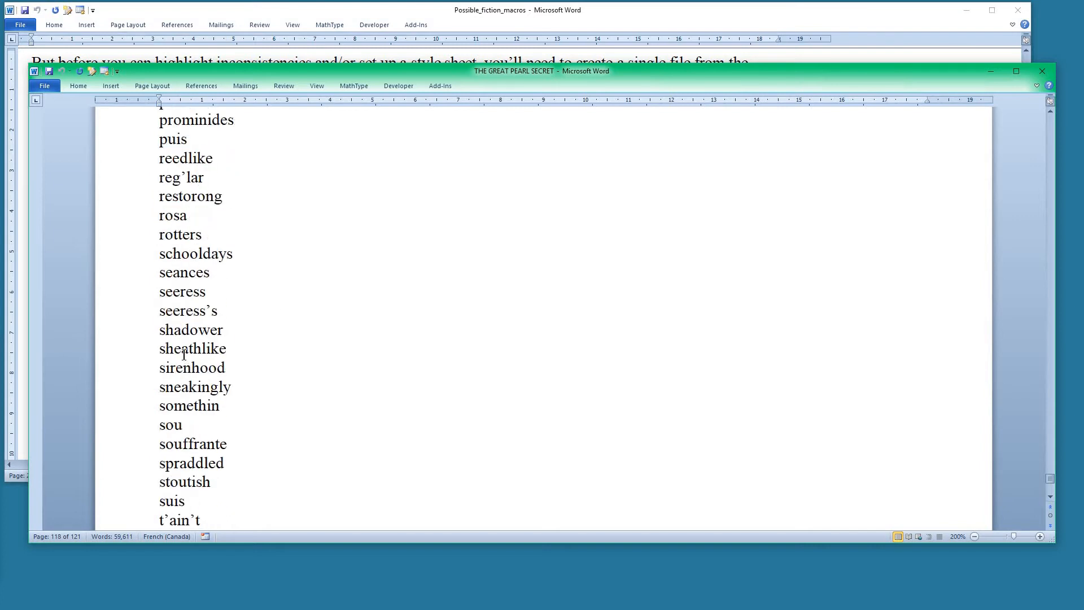
{"action": "scroll", "coordinate": [203, 357], "scroll_direction": "up", "scroll_amount": 5}
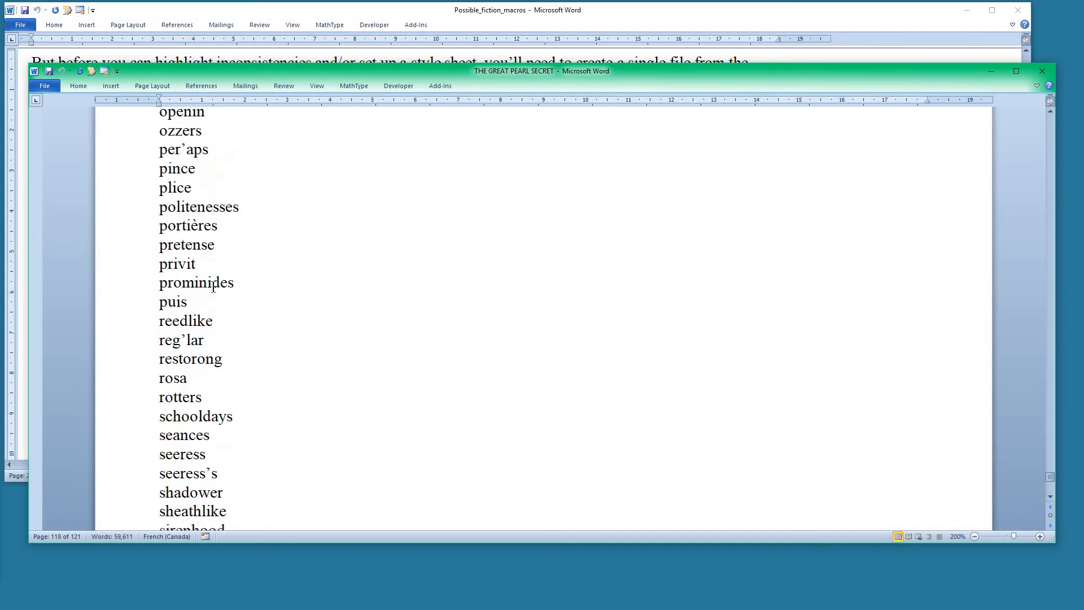
{"action": "scroll", "coordinate": [204, 304], "scroll_direction": "up", "scroll_amount": 1}
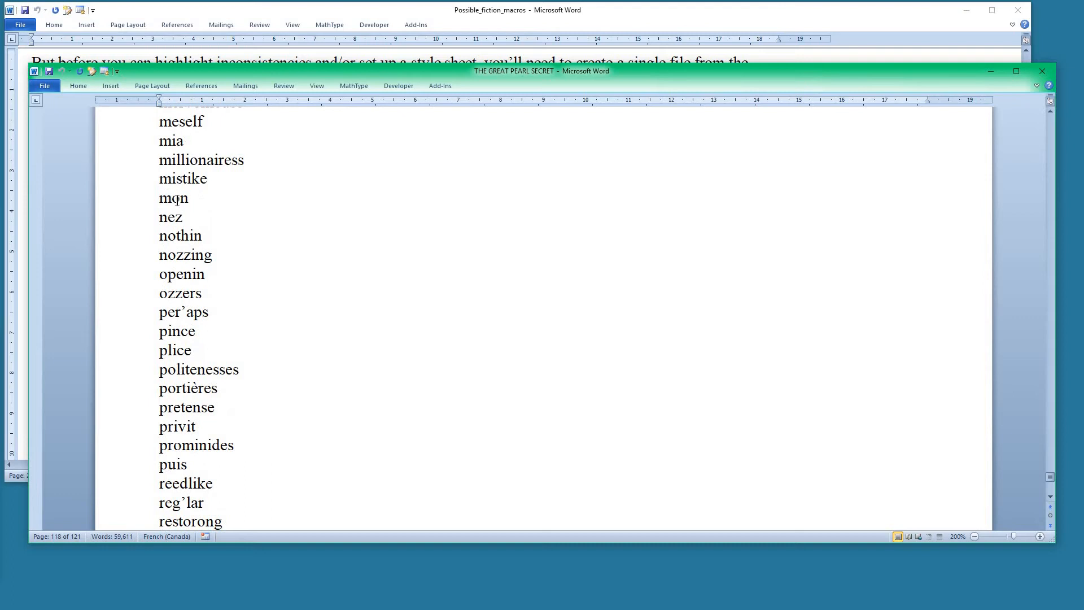
{"action": "scroll", "coordinate": [254, 252], "scroll_direction": "up", "scroll_amount": 3}
{"action": "scroll", "coordinate": [254, 252], "scroll_direction": "up", "scroll_amount": 1}
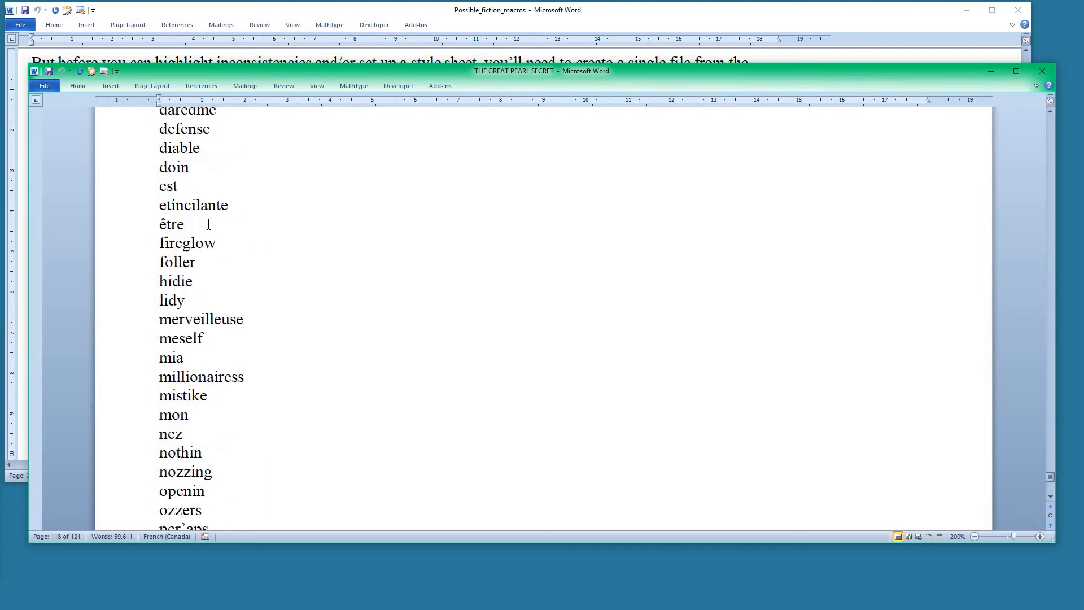
{"action": "scroll", "coordinate": [241, 320], "scroll_direction": "up", "scroll_amount": 4}
{"action": "scroll", "coordinate": [242, 320], "scroll_direction": "up", "scroll_amount": 2}
{"action": "scroll", "coordinate": [240, 323], "scroll_direction": "down", "scroll_amount": 15}
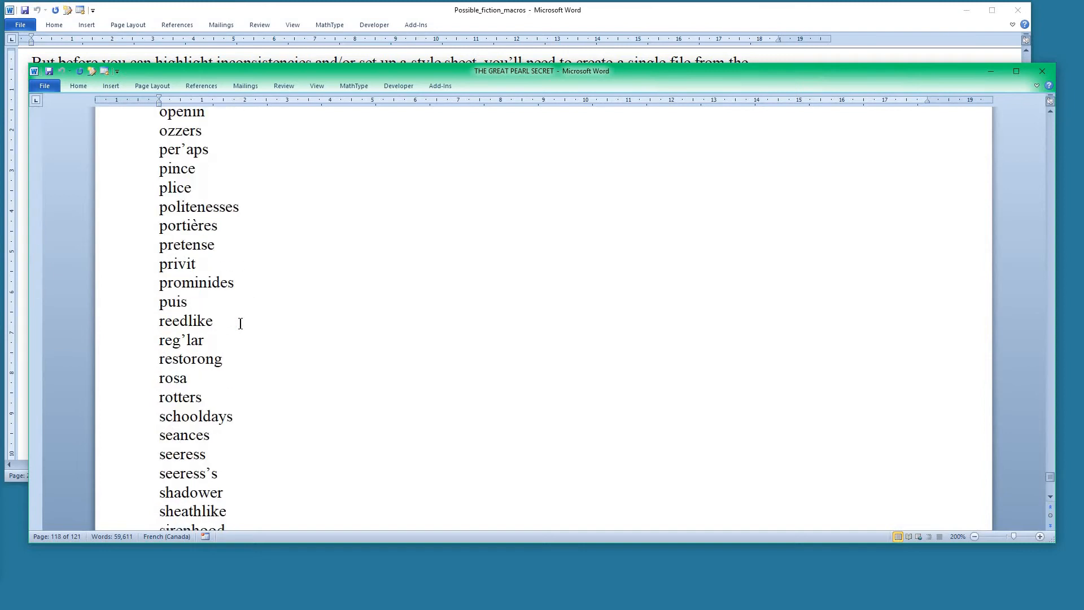
{"action": "scroll", "coordinate": [240, 323], "scroll_direction": "down", "scroll_amount": 3}
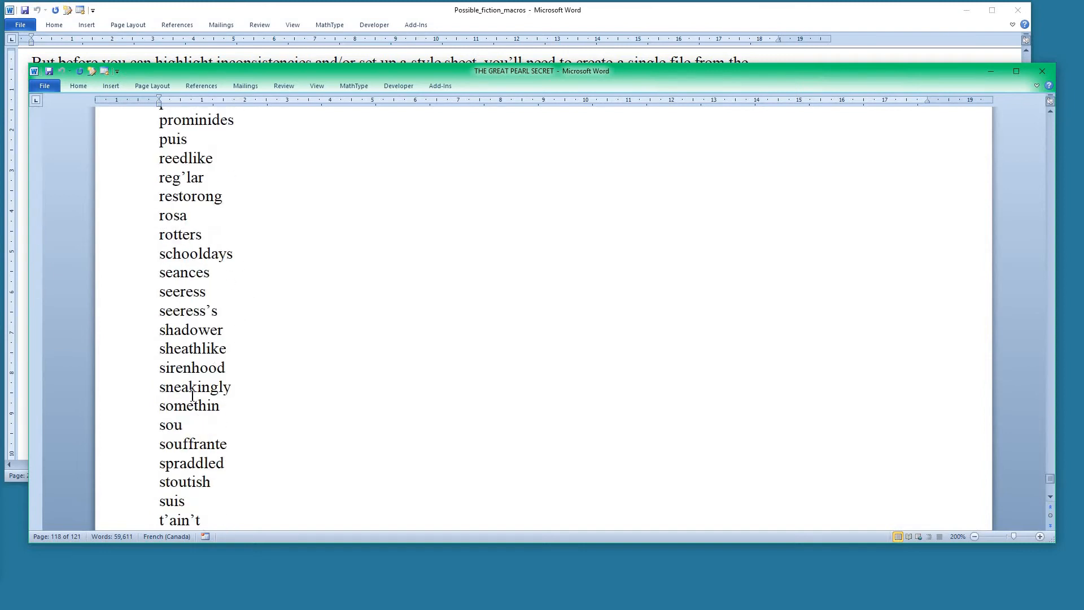
{"action": "scroll", "coordinate": [232, 412], "scroll_direction": "down", "scroll_amount": 4}
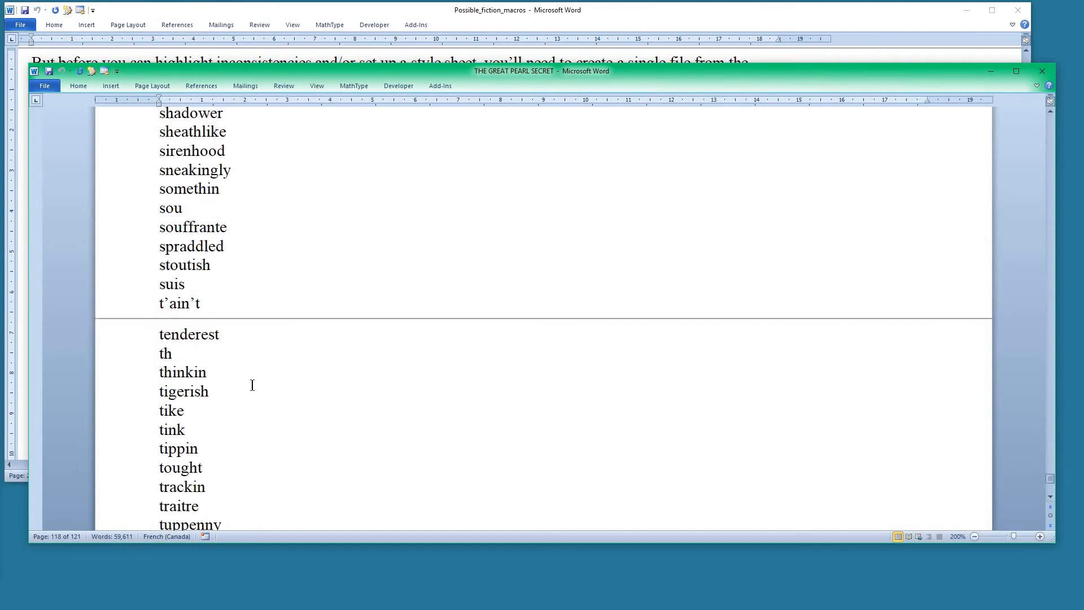
{"action": "scroll", "coordinate": [229, 380], "scroll_direction": "down", "scroll_amount": 4}
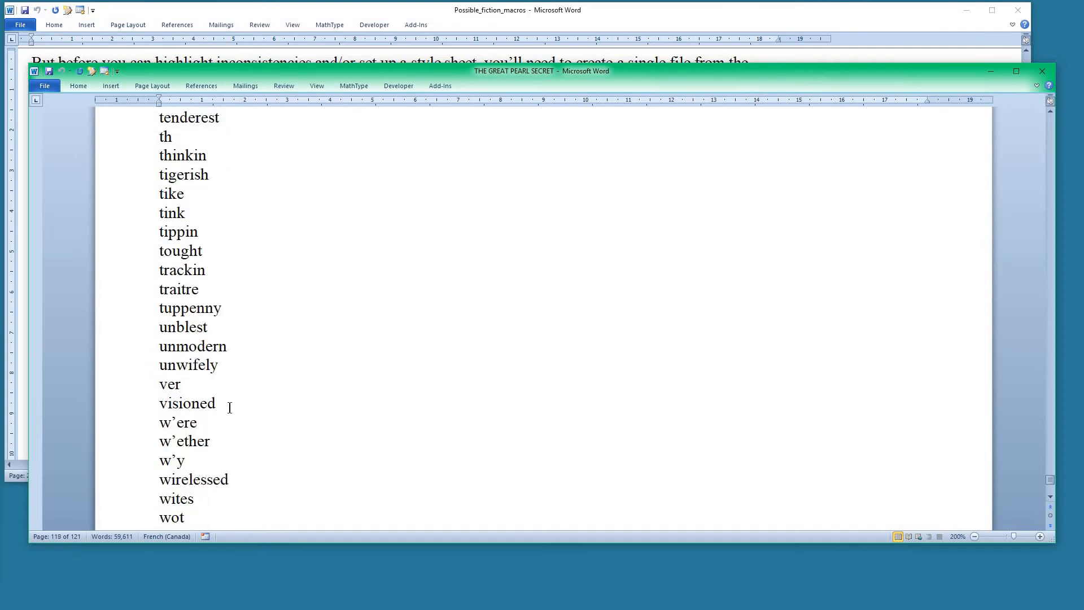
{"action": "scroll", "coordinate": [225, 361], "scroll_direction": "down", "scroll_amount": 1}
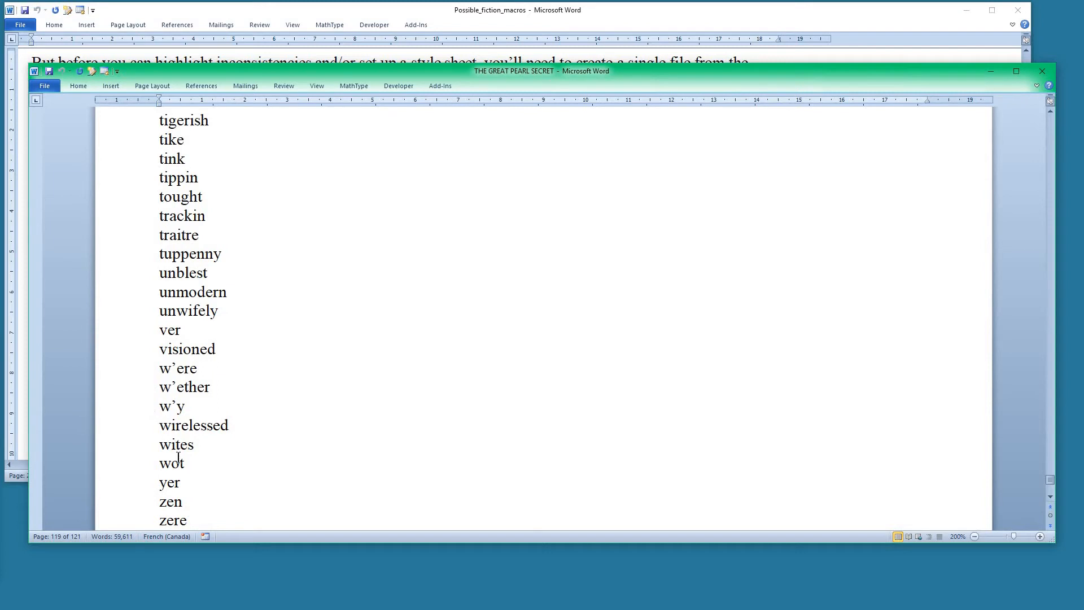
{"action": "scroll", "coordinate": [251, 395], "scroll_direction": "down", "scroll_amount": 5}
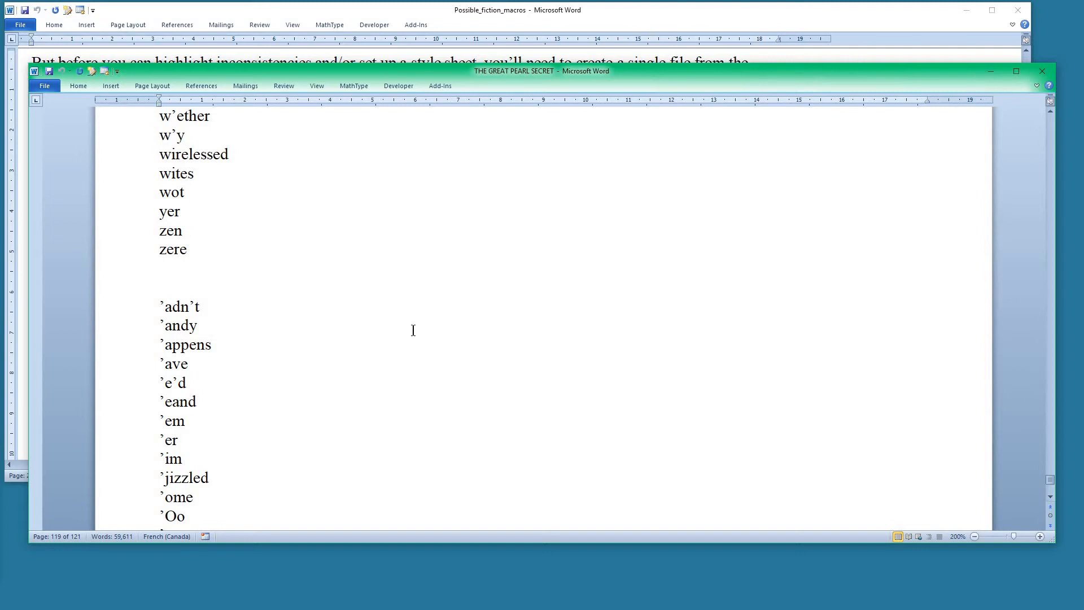
Read the QuotationMarker description in Possible_fiction_macros and return to THE GREAT PEARL SECRET
{"action": "left_click", "coordinate": [592, 12]}
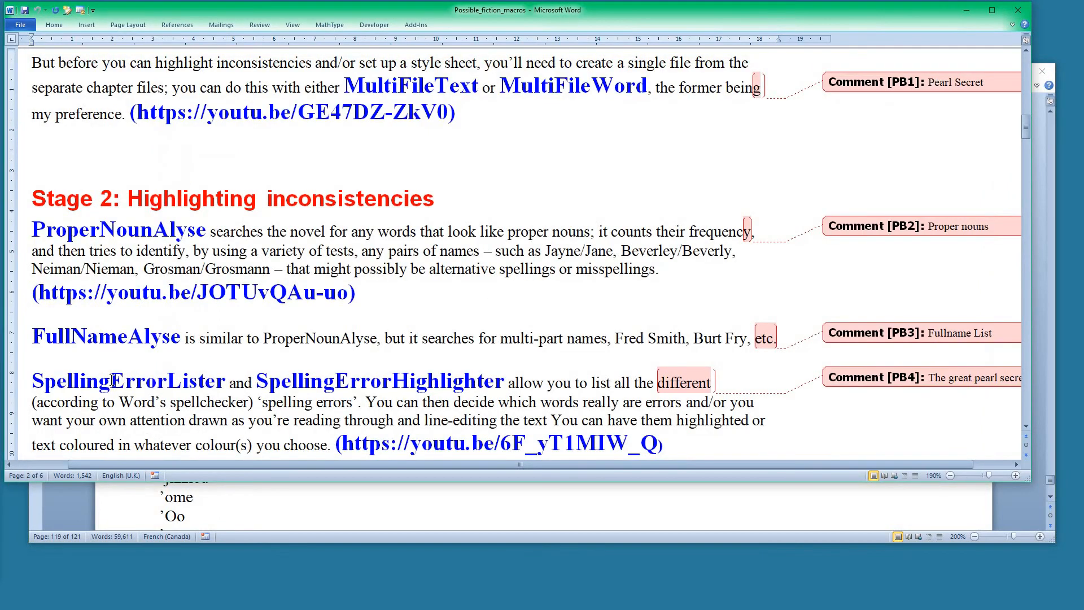
{"action": "scroll", "coordinate": [411, 450], "scroll_direction": "down", "scroll_amount": 3}
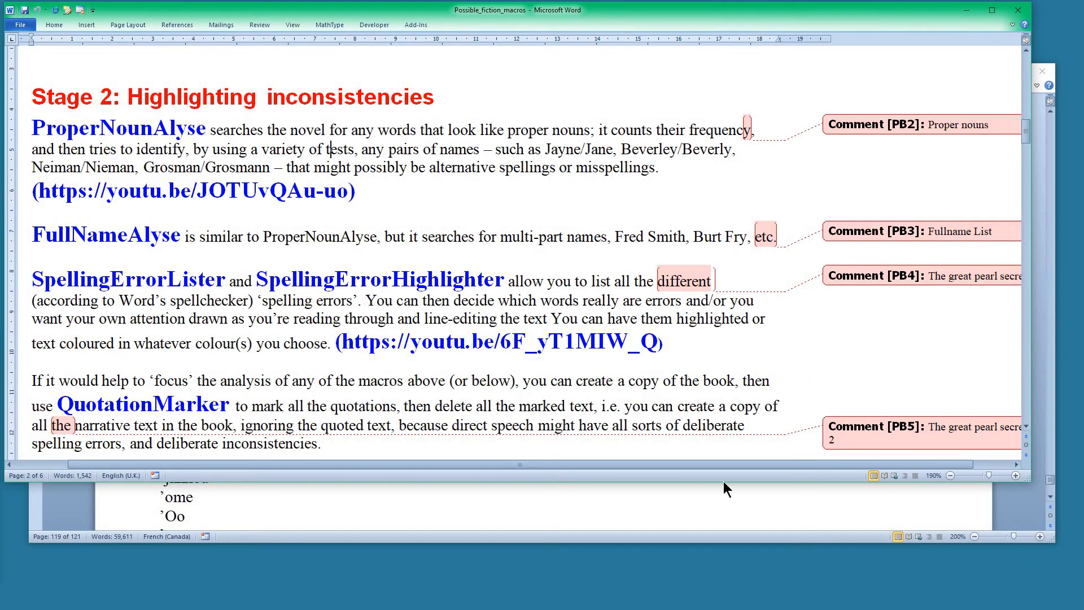
{"action": "left_click", "coordinate": [618, 499]}
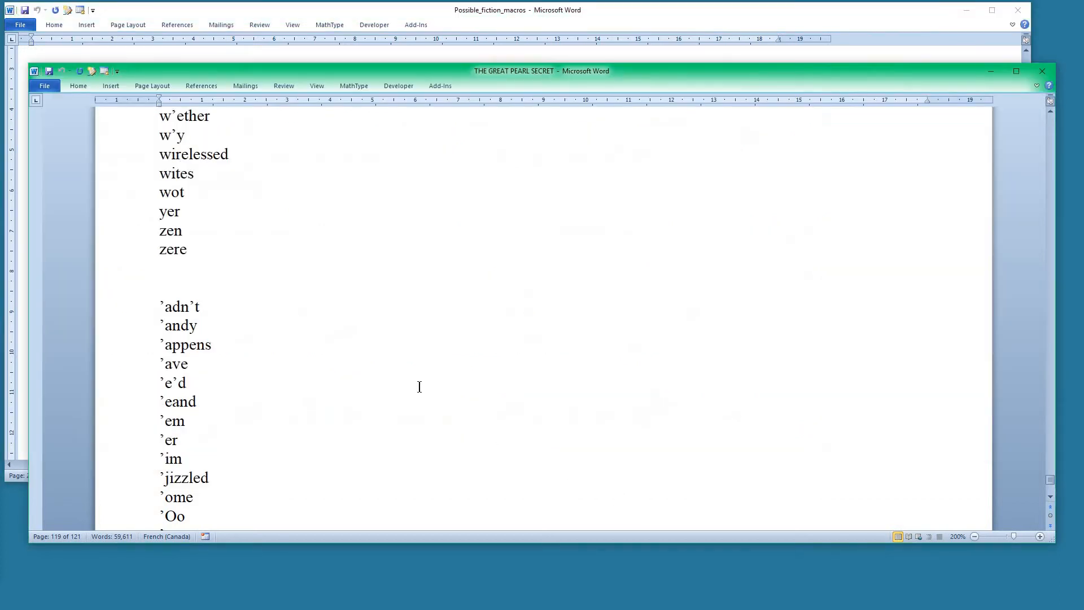
Run the QuotationMarker macro on the novel, choosing to strike through the quotations
{"action": "scroll", "coordinate": [420, 386], "scroll_direction": "up", "scroll_amount": 10}
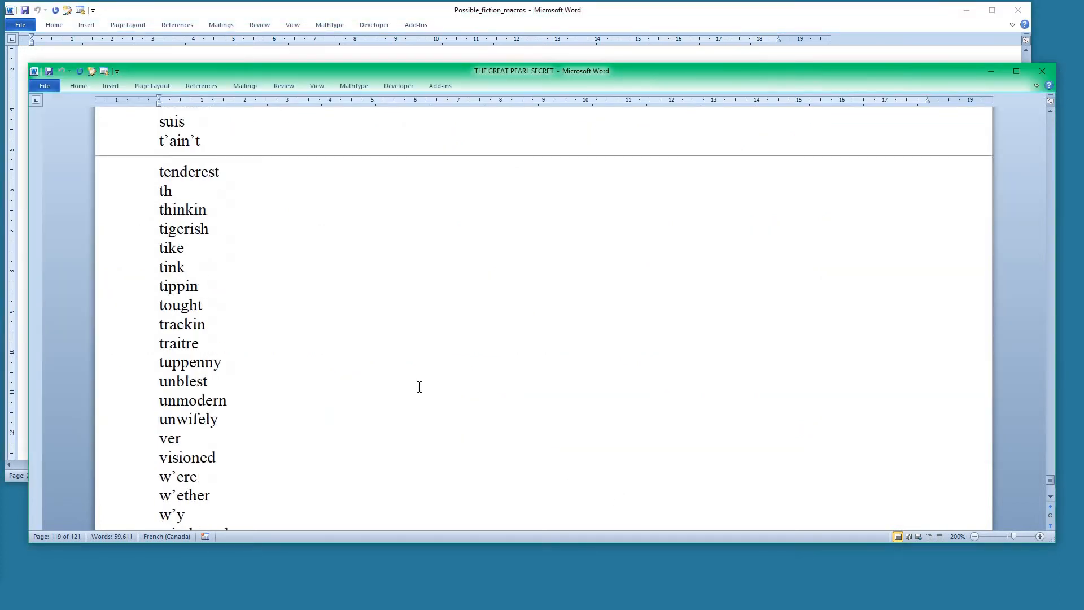
{"action": "key", "text": "alt+F8"}
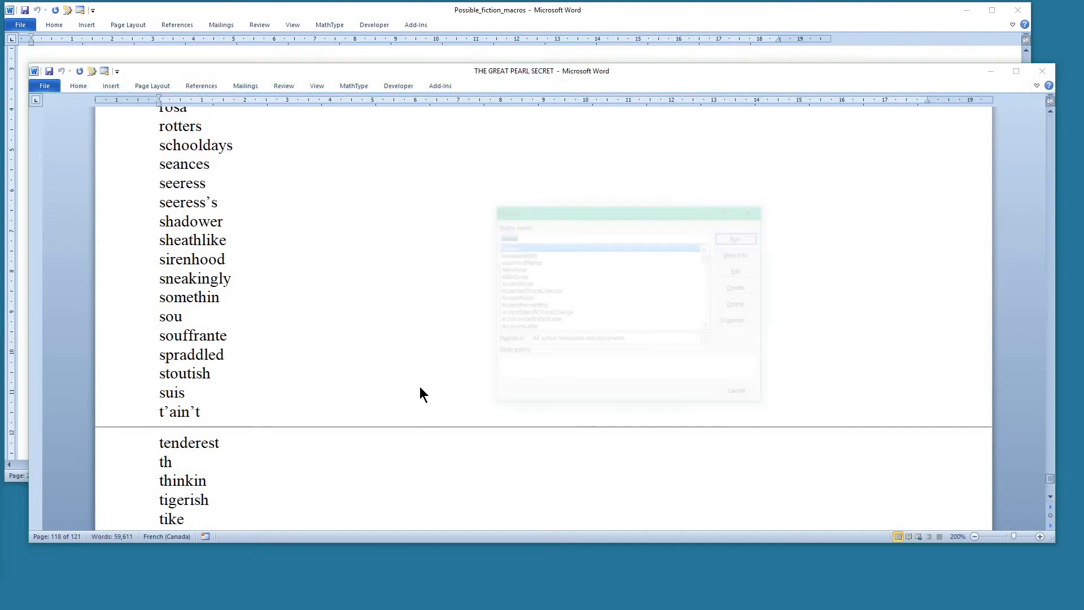
{"action": "type", "text": "q"}
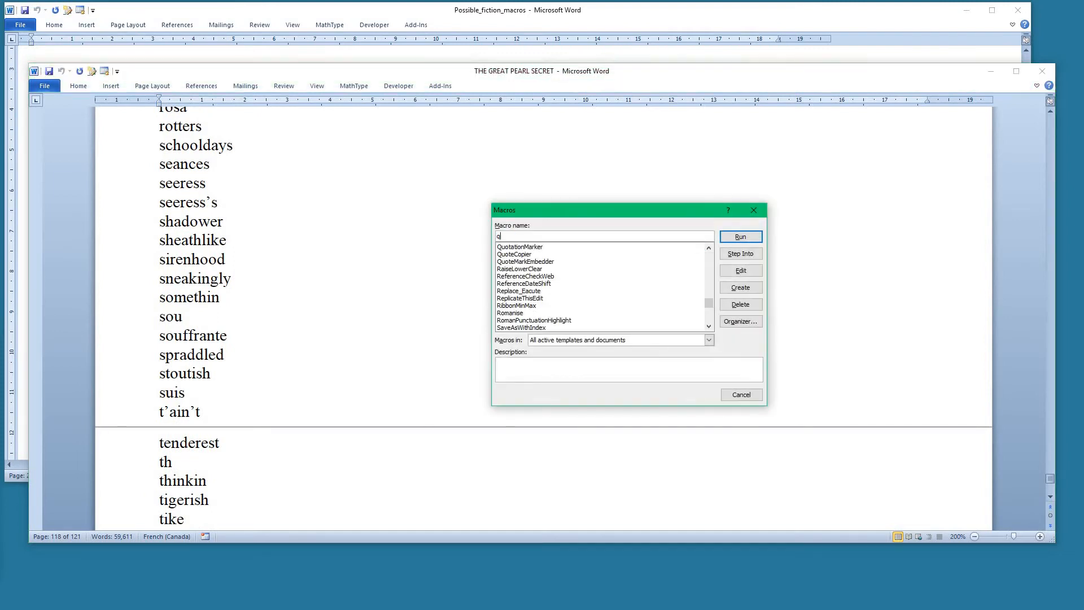
{"action": "left_click", "coordinate": [531, 247]}
{"action": "left_click", "coordinate": [748, 235]}
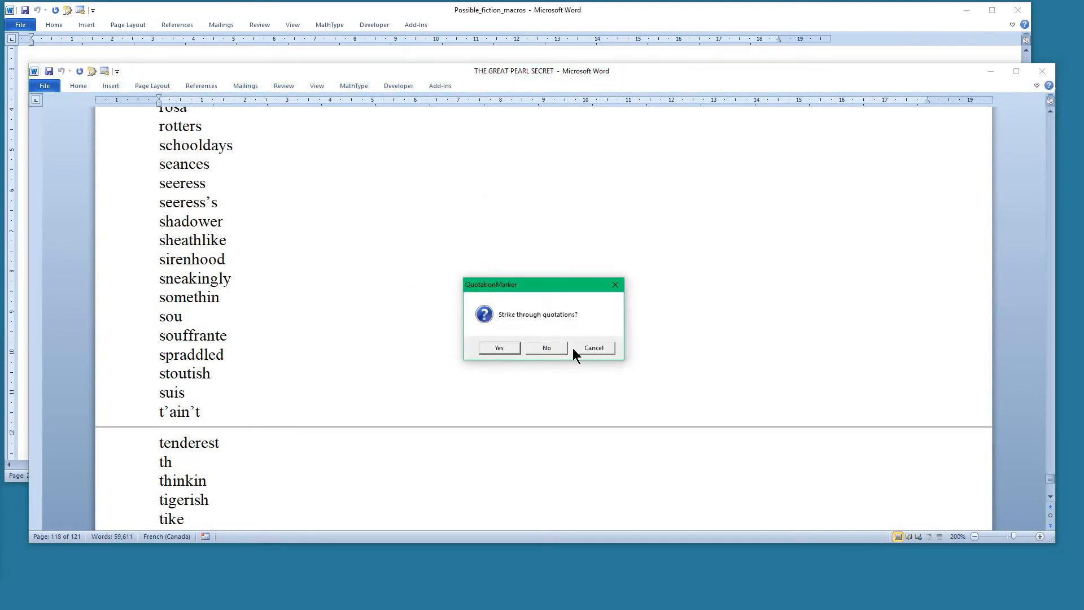
{"action": "left_click", "coordinate": [499, 347]}
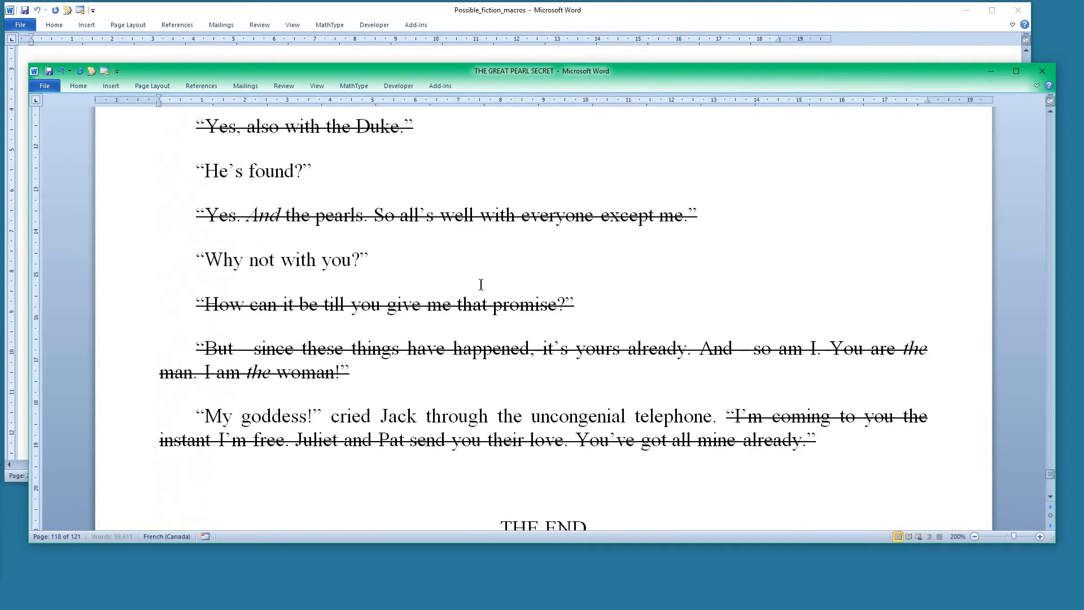
Examine the struck-through quotations in the novel's closing pages and close THE GREAT PEARL SECRET without saving changes
{"action": "scroll", "coordinate": [475, 333], "scroll_direction": "up", "scroll_amount": 3}
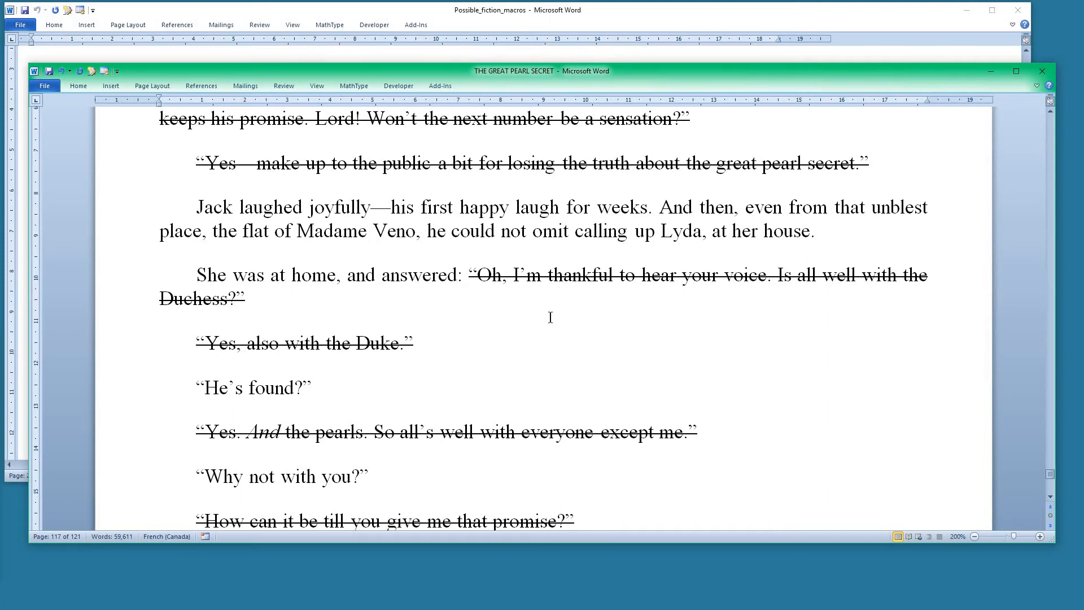
{"action": "scroll", "coordinate": [559, 328], "scroll_direction": "up", "scroll_amount": 4}
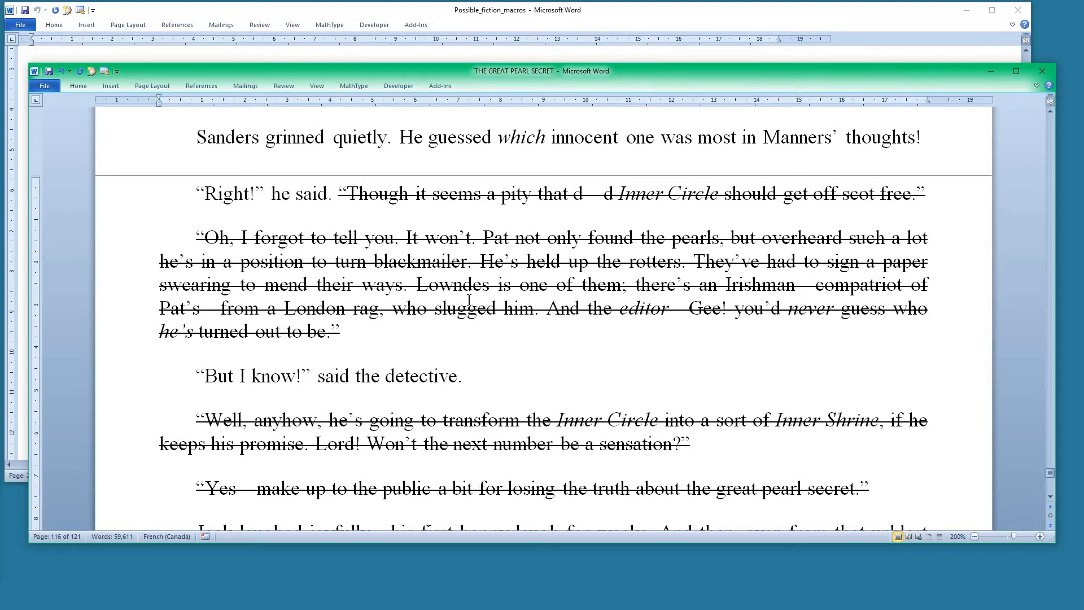
{"action": "scroll", "coordinate": [576, 279], "scroll_direction": "up", "scroll_amount": 3}
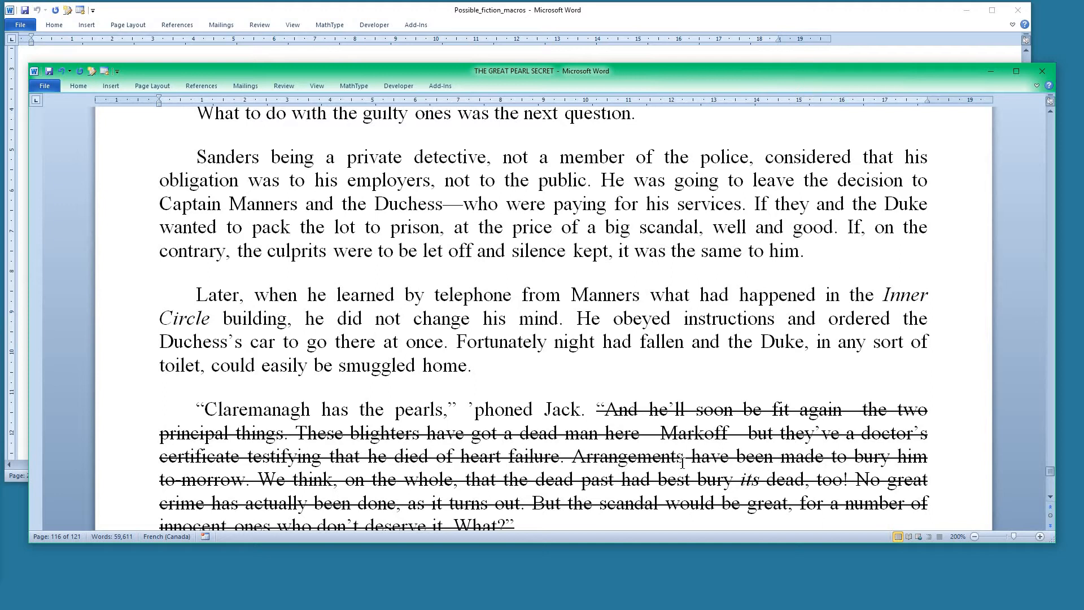
{"action": "left_click", "coordinate": [1044, 73]}
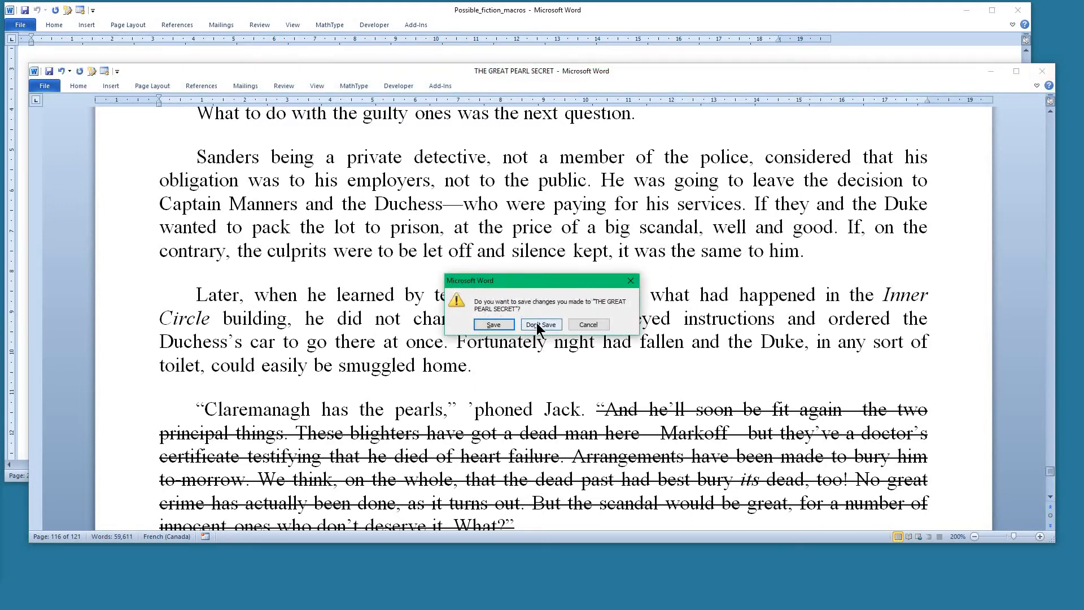
{"action": "left_click", "coordinate": [539, 325]}
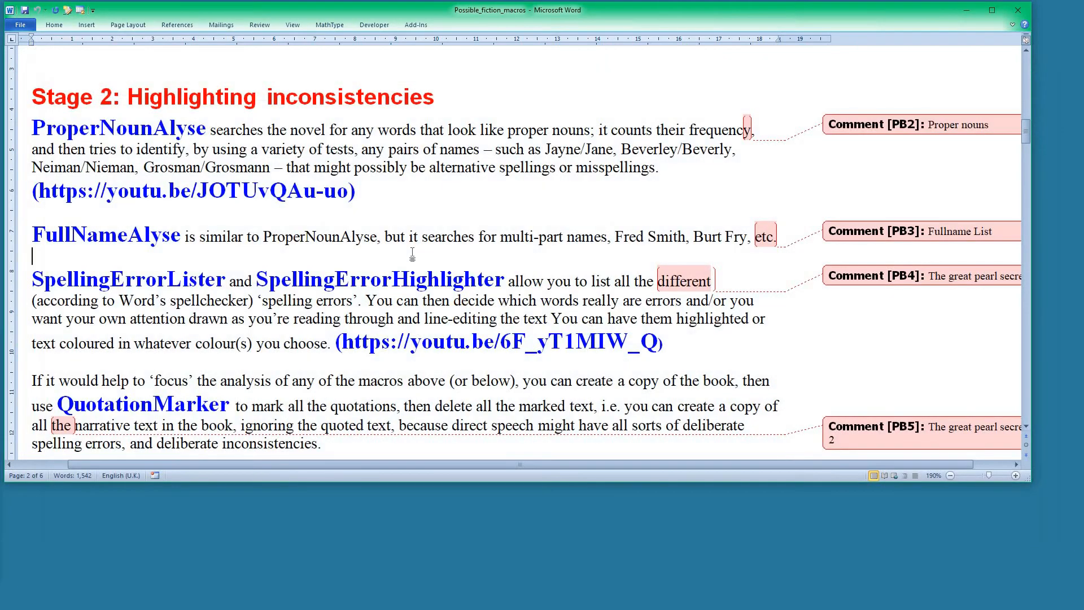
Open THE GREAT PEARL SECRET_2 and go to its Spelling errors list
{"action": "key", "text": "ctrl+o"}
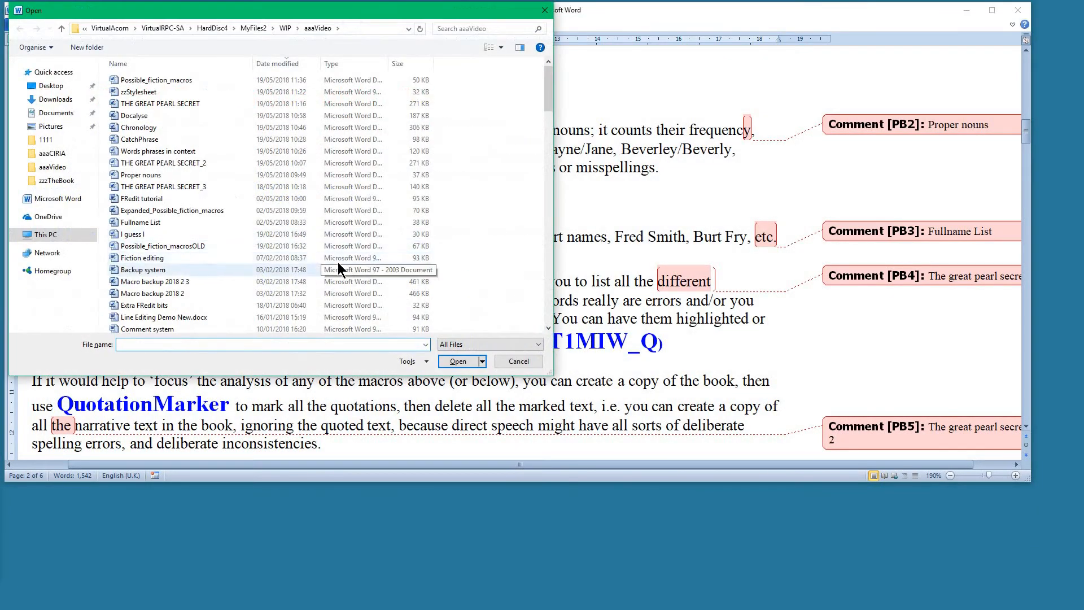
{"action": "double_click", "coordinate": [198, 164]}
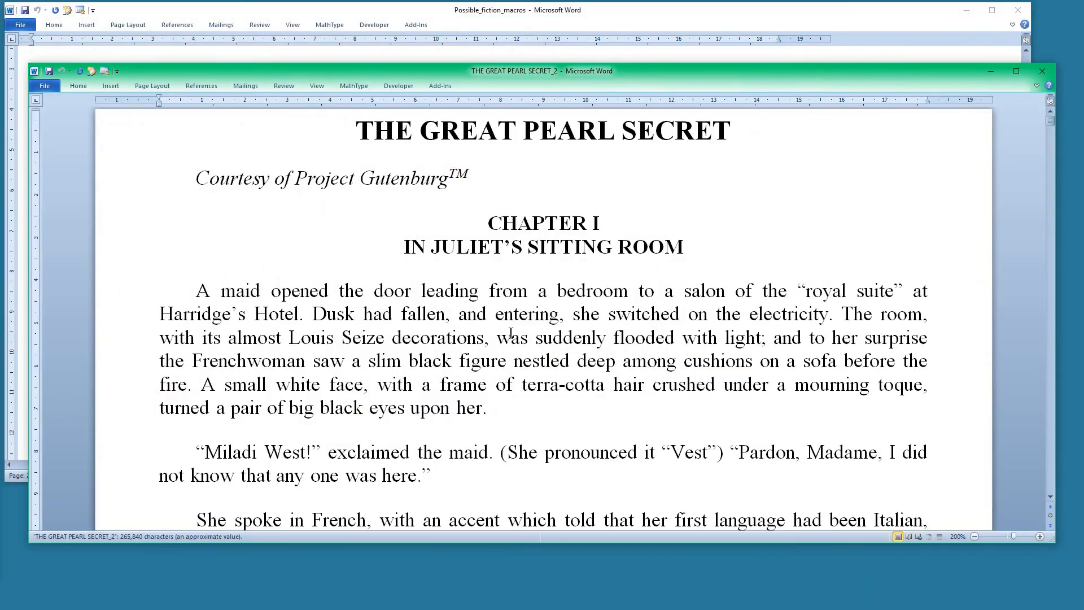
{"action": "key", "text": "shift+F5"}
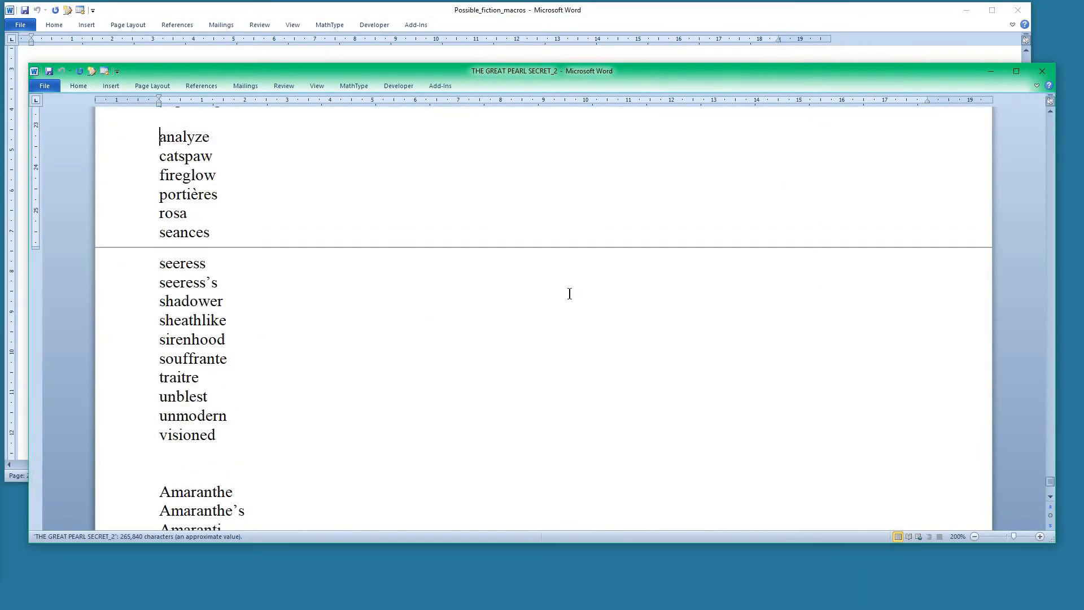
{"action": "scroll", "coordinate": [574, 295], "scroll_direction": "up", "scroll_amount": 2}
{"action": "scroll", "coordinate": [539, 269], "scroll_direction": "down", "scroll_amount": 1}
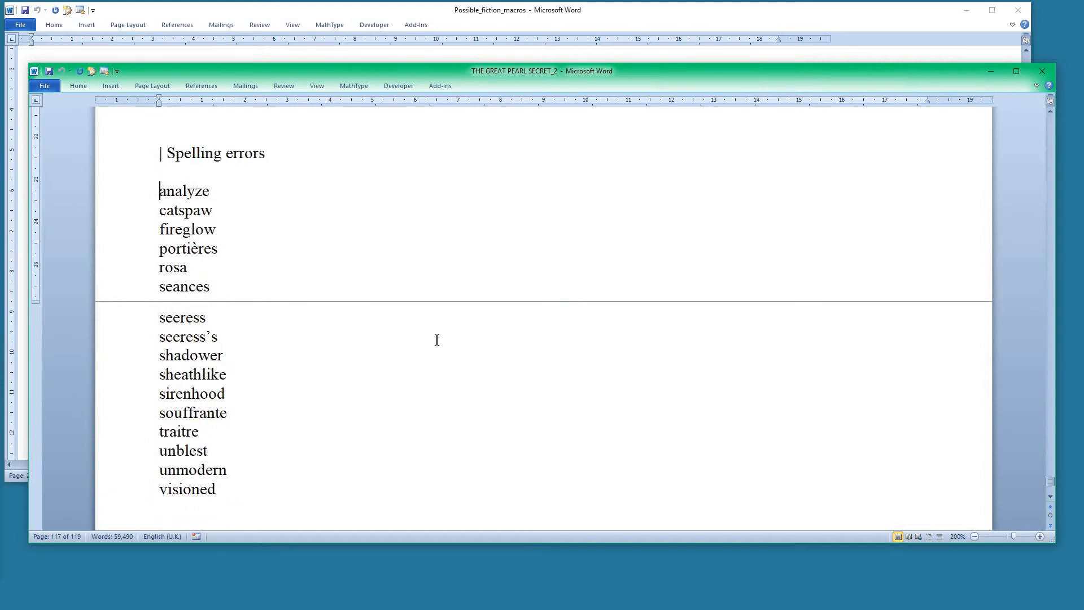
Select the lowercase words from "analyze" to "visioned" under the Spelling errors heading
{"action": "scroll", "coordinate": [437, 339], "scroll_direction": "down", "scroll_amount": 1}
{"action": "left_click", "coordinate": [86, 444], "text": "shift"}
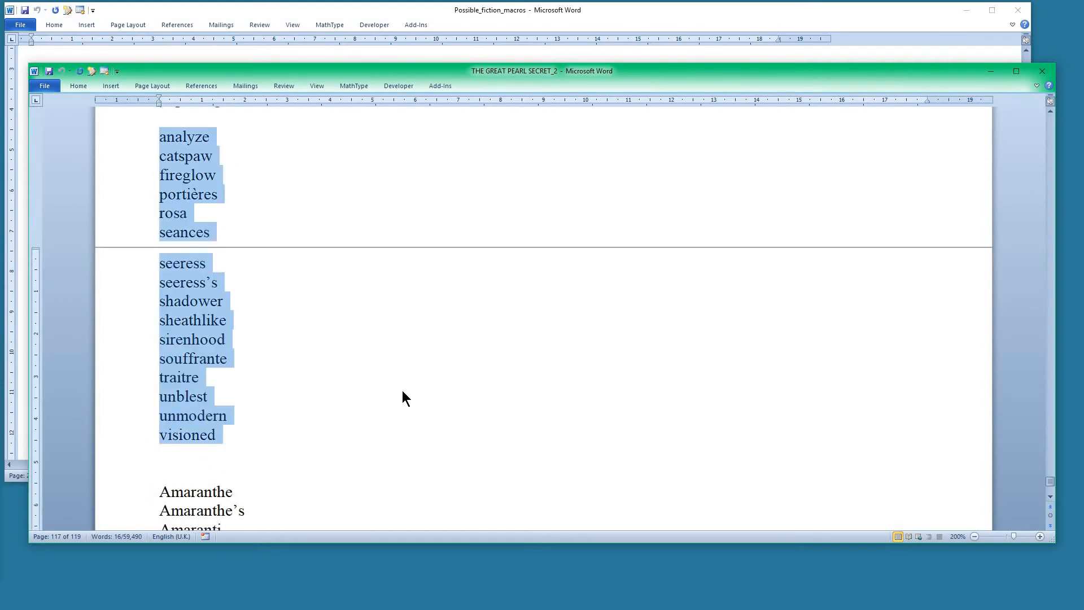
{"action": "scroll", "coordinate": [330, 418], "scroll_direction": "down", "scroll_amount": 1}
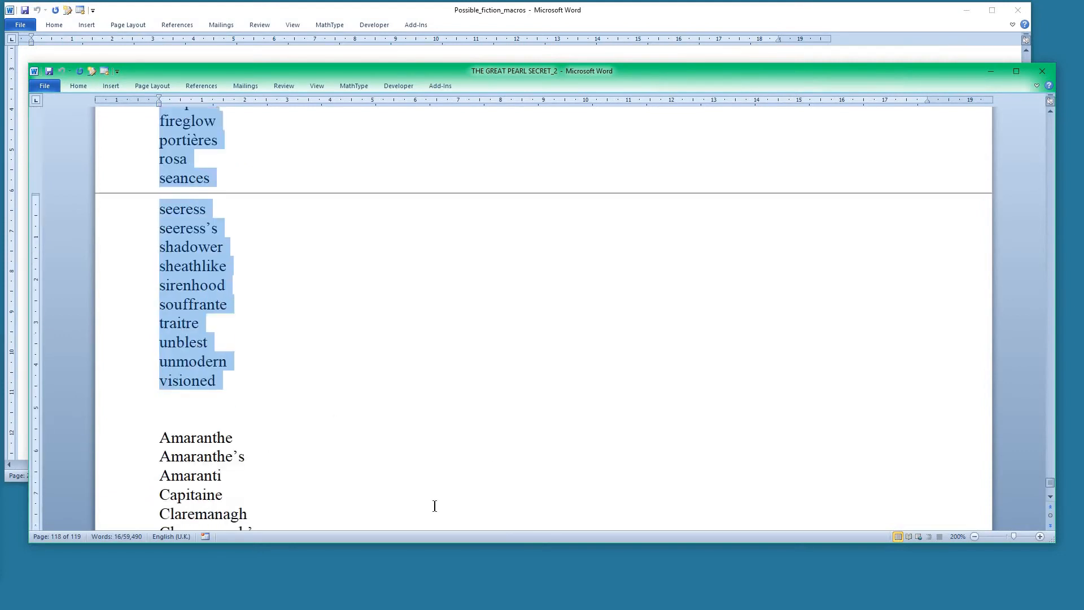
{"action": "scroll", "coordinate": [357, 349], "scroll_direction": "up", "scroll_amount": 3}
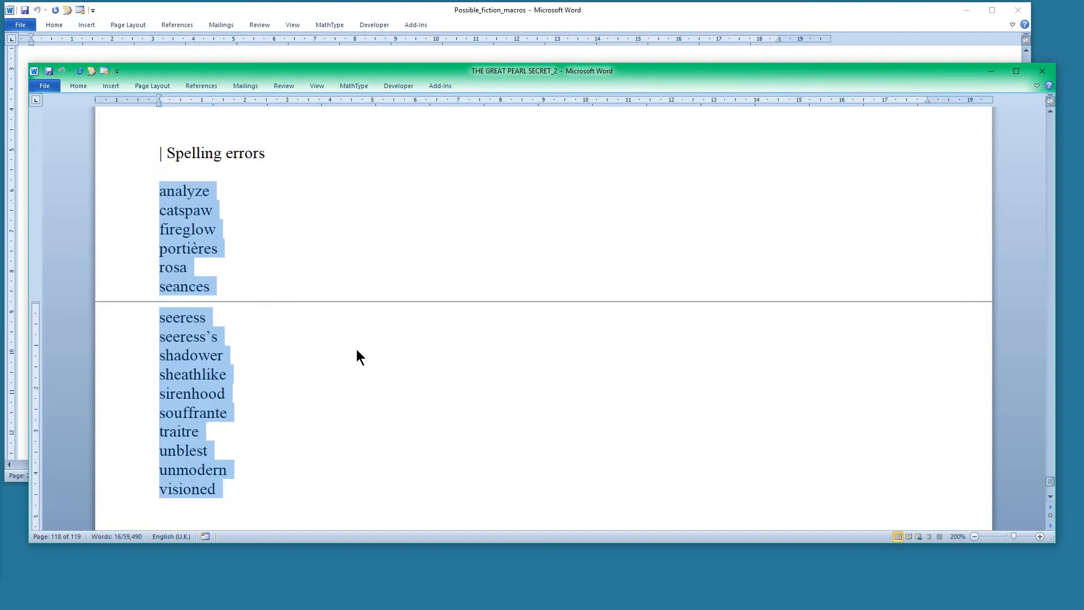
Review the novel's closing paragraph and the spelling errors list below it, and close THE GREAT PEARL SECRET_2
{"action": "scroll", "coordinate": [356, 349], "scroll_direction": "down", "scroll_amount": 1}
{"action": "scroll", "coordinate": [499, 344], "scroll_direction": "up", "scroll_amount": 3}
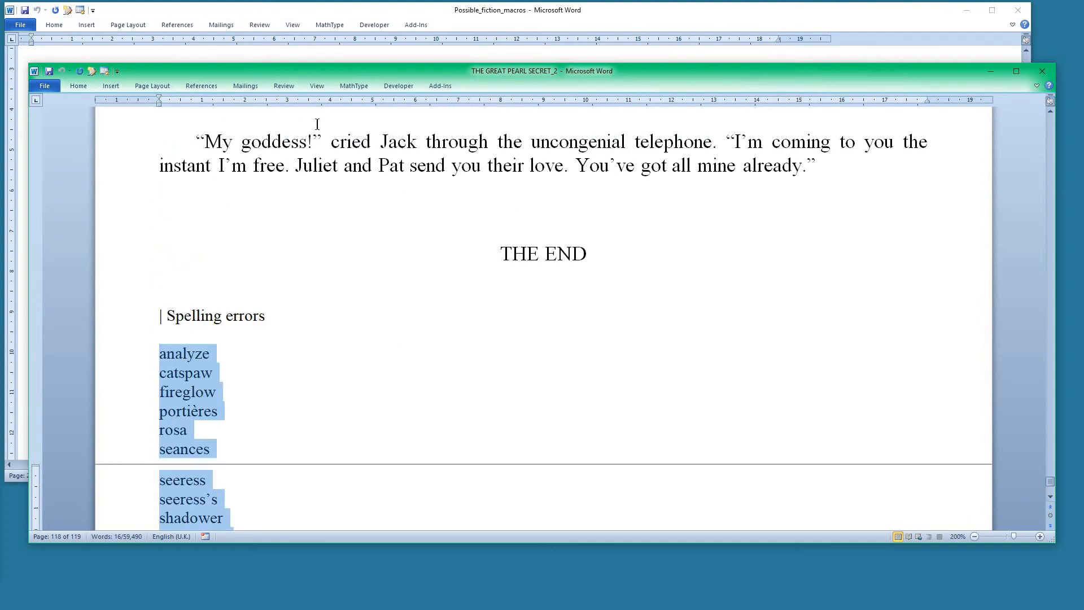
{"action": "left_click_drag", "start_coordinate": [458, 142], "coordinate": [635, 164]}
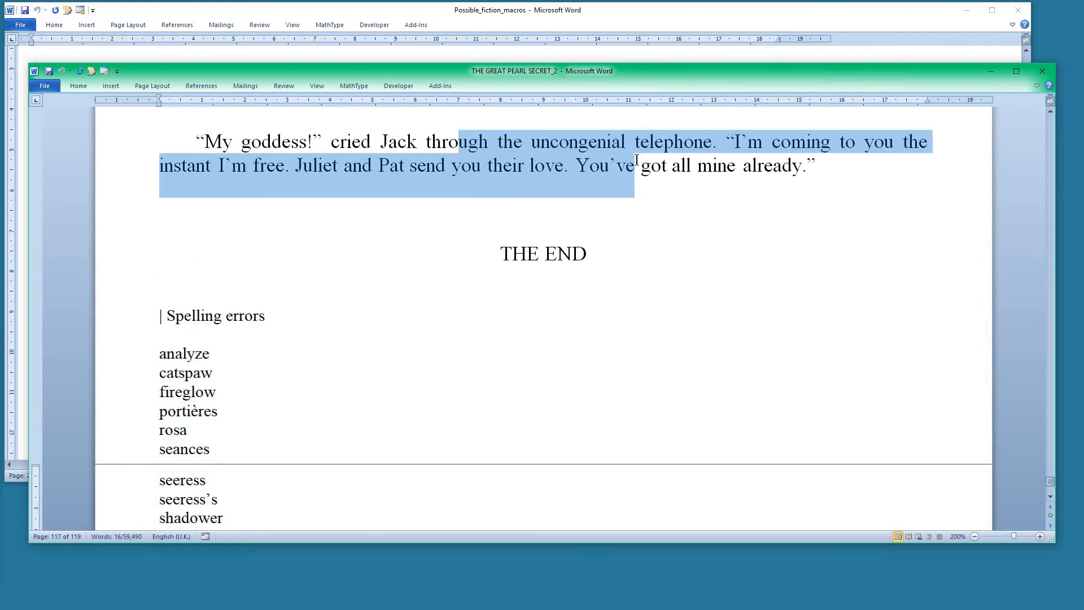
{"action": "left_click", "coordinate": [522, 145]}
{"action": "left_click_drag", "start_coordinate": [444, 142], "coordinate": [634, 143]}
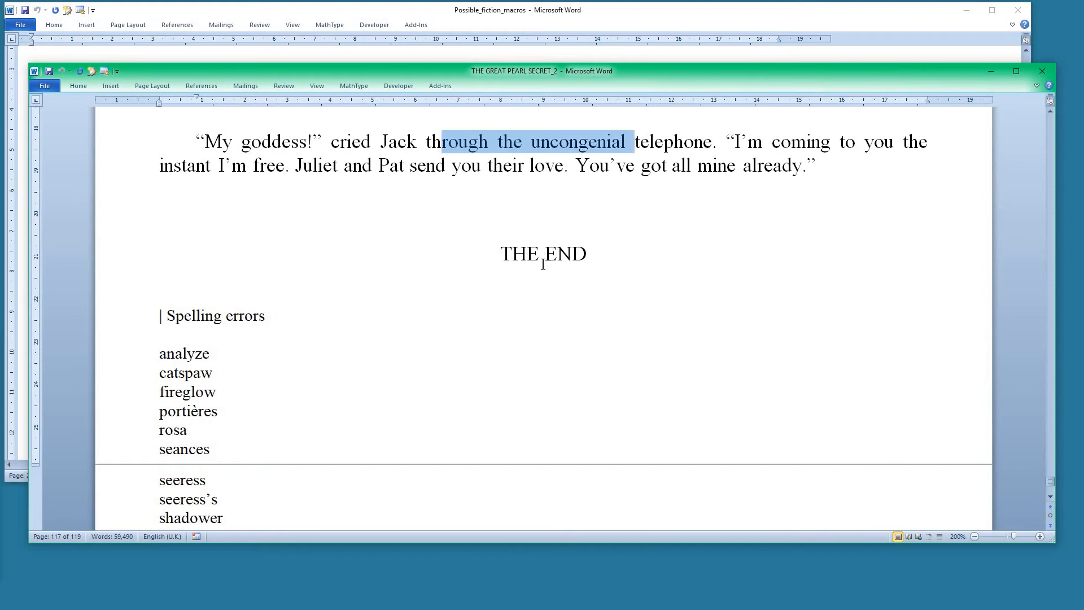
{"action": "scroll", "coordinate": [281, 405], "scroll_direction": "down", "scroll_amount": 2}
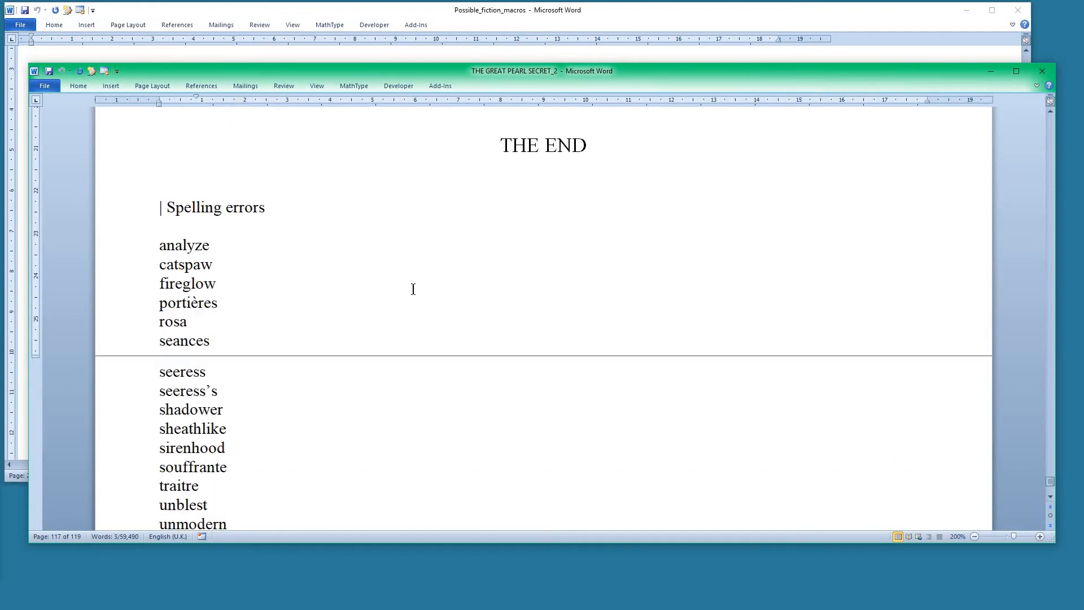
{"action": "left_click", "coordinate": [1041, 71]}
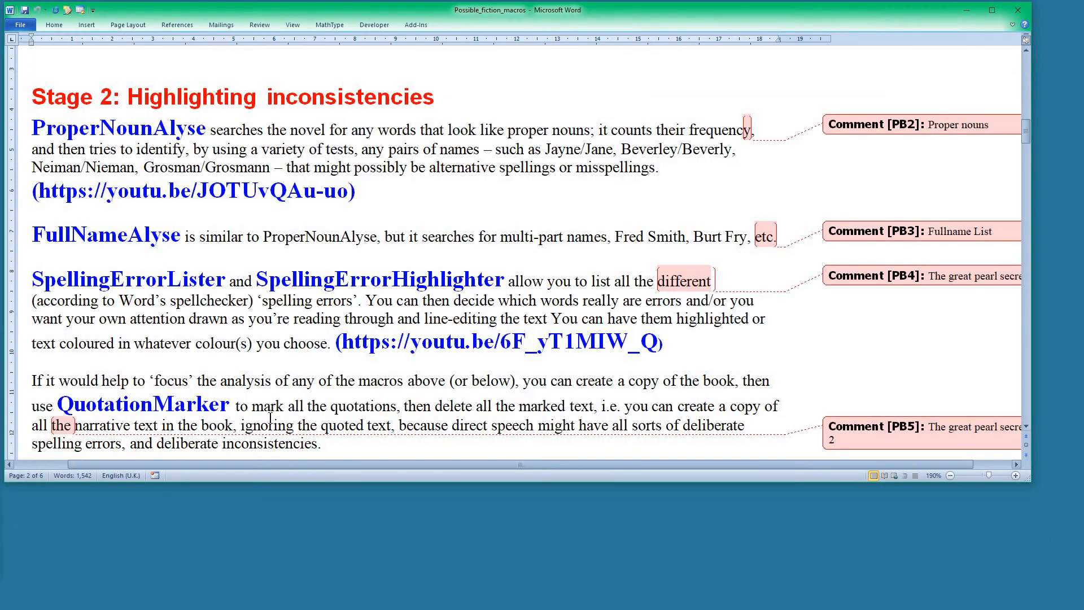
Go to the ChronologyChecker description, open the Chronology document and enlarge its view to 170%
{"action": "scroll", "coordinate": [260, 391], "scroll_direction": "down", "scroll_amount": 3}
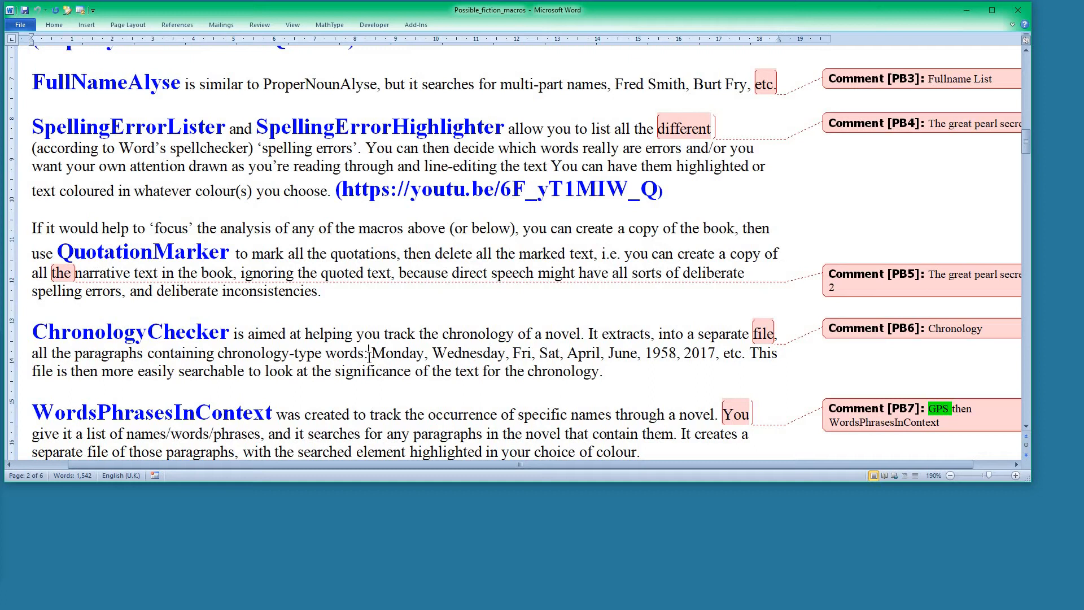
{"action": "key", "text": "ctrl+o"}
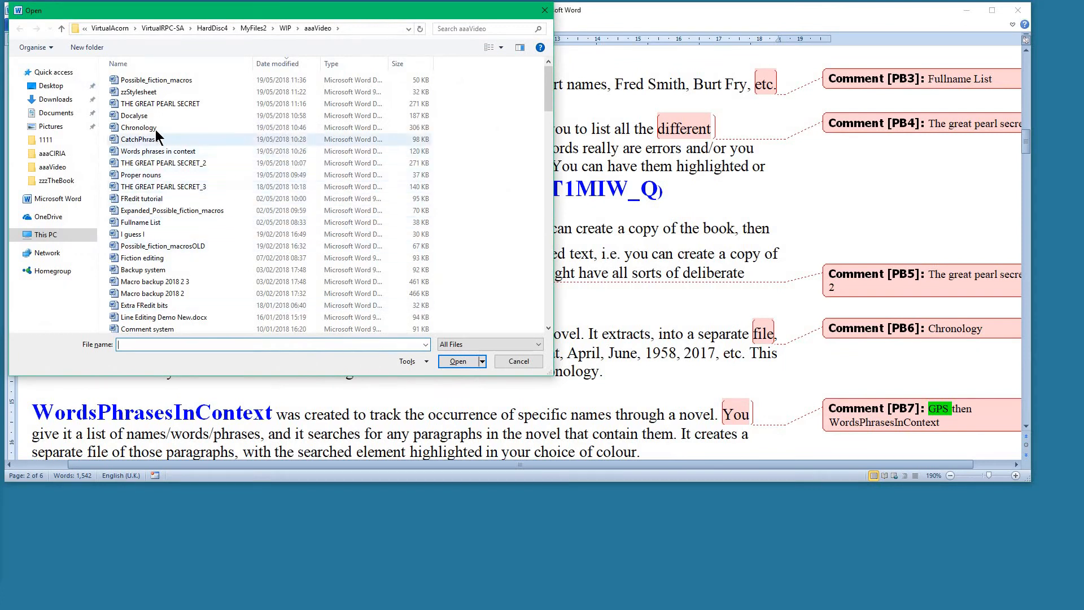
{"action": "double_click", "coordinate": [156, 133]}
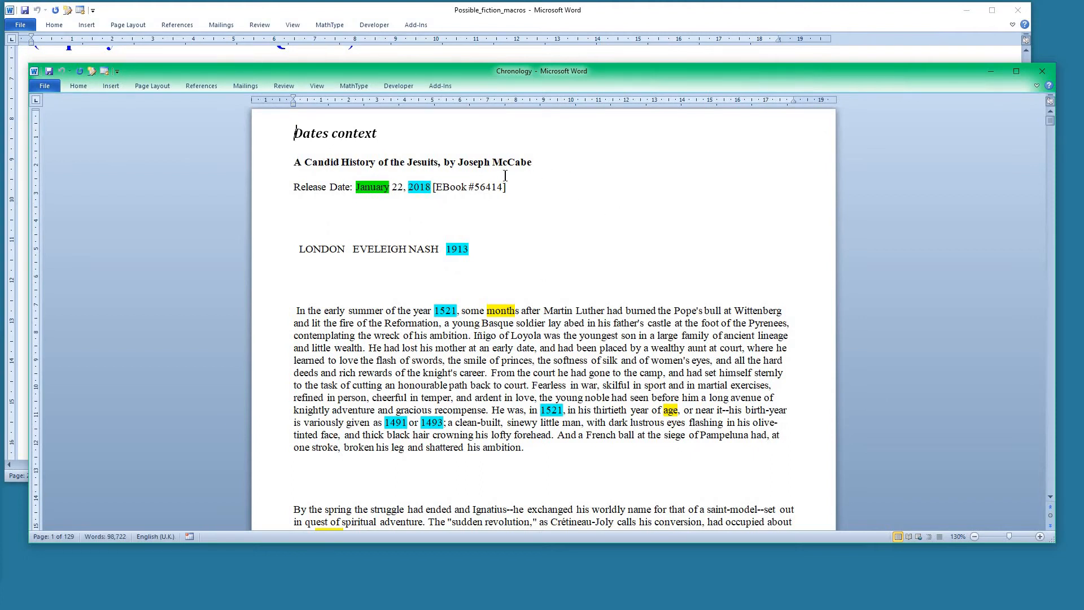
{"action": "scroll", "coordinate": [522, 371], "scroll_direction": "down", "scroll_amount": 2}
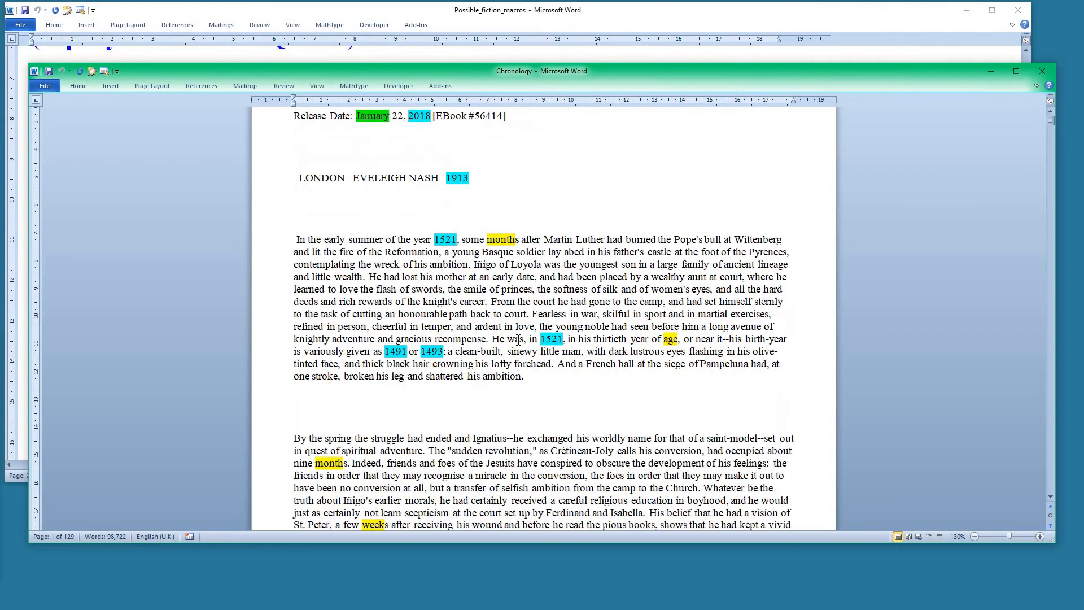
{"action": "scroll", "coordinate": [477, 289], "scroll_direction": "up", "scroll_amount": 4, "text": "ctrl"}
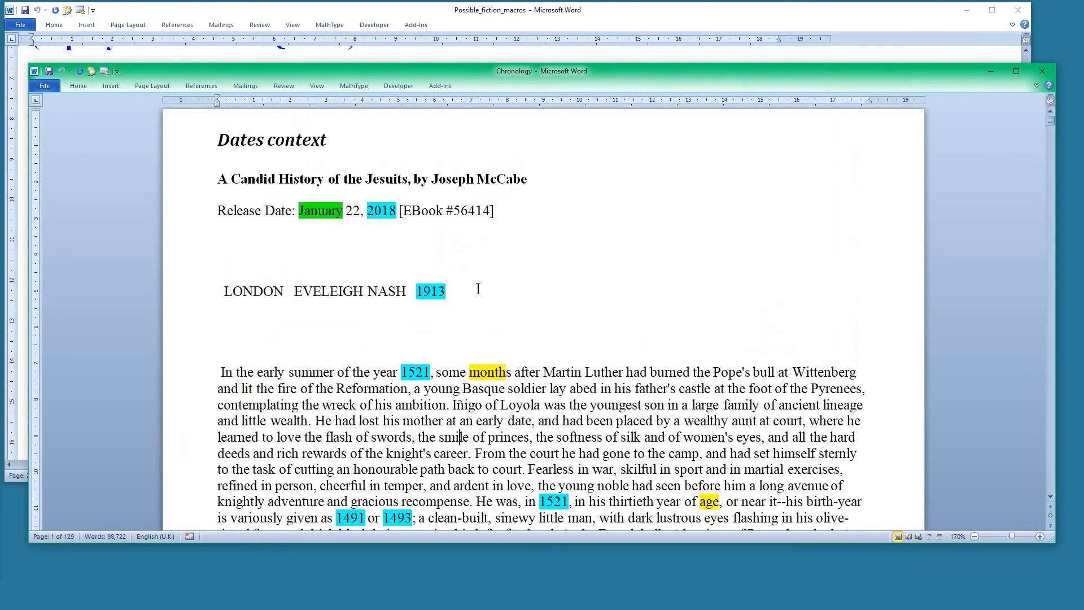
Examine the highlighted years, months and time words in the Chronology paragraphs, postponing the Windows update by an hour
{"action": "scroll", "coordinate": [478, 289], "scroll_direction": "down", "scroll_amount": 1}
{"action": "scroll", "coordinate": [477, 288], "scroll_direction": "down", "scroll_amount": 3}
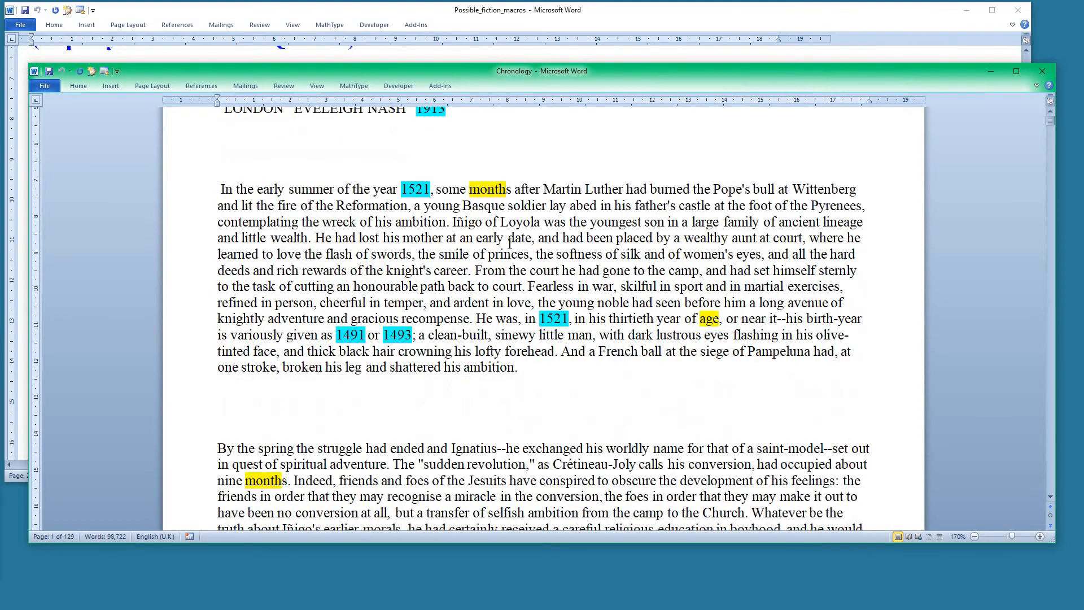
{"action": "scroll", "coordinate": [568, 325], "scroll_direction": "down", "scroll_amount": 1}
{"action": "scroll", "coordinate": [568, 325], "scroll_direction": "down", "scroll_amount": 2}
{"action": "scroll", "coordinate": [567, 325], "scroll_direction": "up", "scroll_amount": 2}
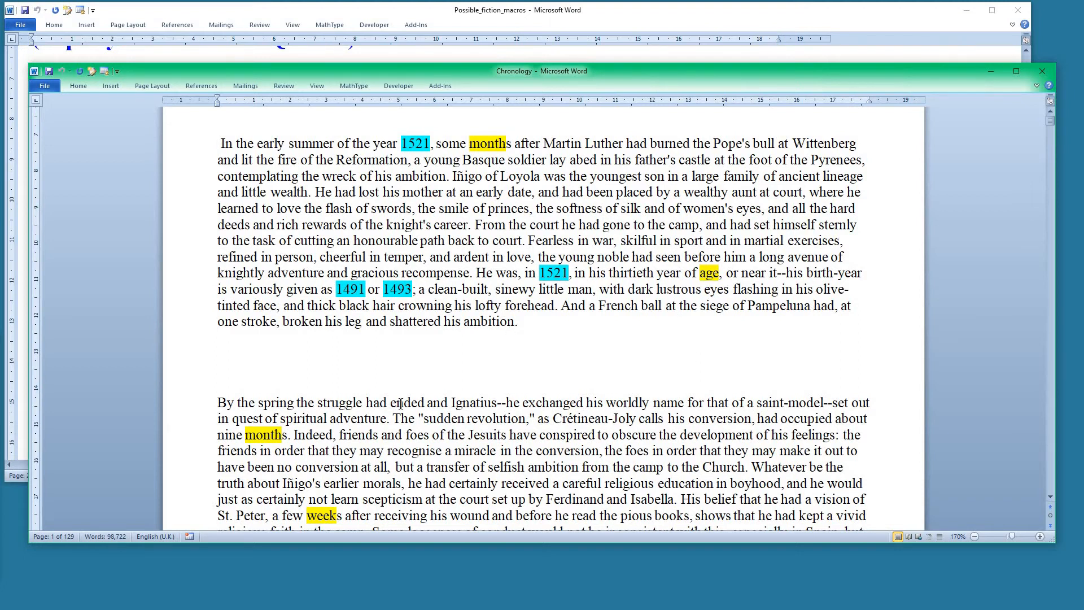
{"action": "scroll", "coordinate": [651, 385], "scroll_direction": "down", "scroll_amount": 6}
{"action": "scroll", "coordinate": [575, 309], "scroll_direction": "down", "scroll_amount": 4}
{"action": "scroll", "coordinate": [575, 309], "scroll_direction": "down", "scroll_amount": 5}
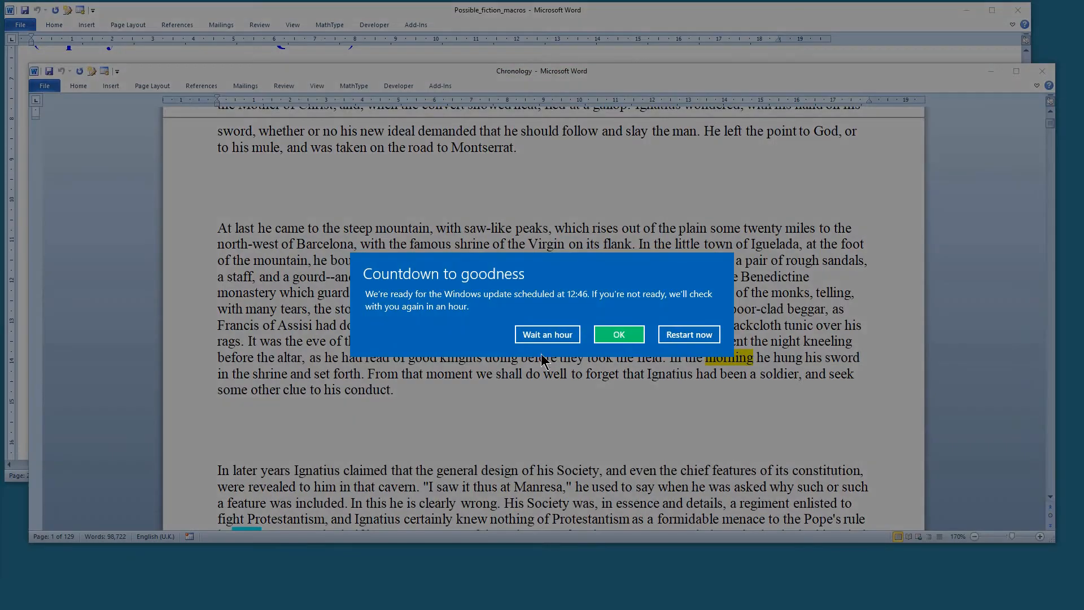
{"action": "left_click", "coordinate": [558, 335]}
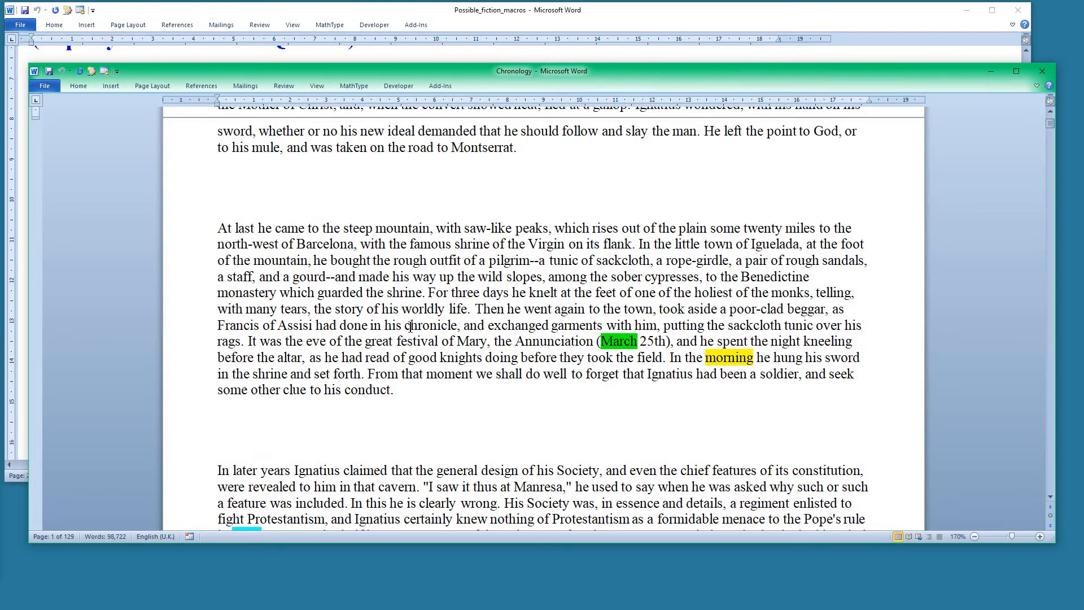
{"action": "scroll", "coordinate": [410, 326], "scroll_direction": "down", "scroll_amount": 5}
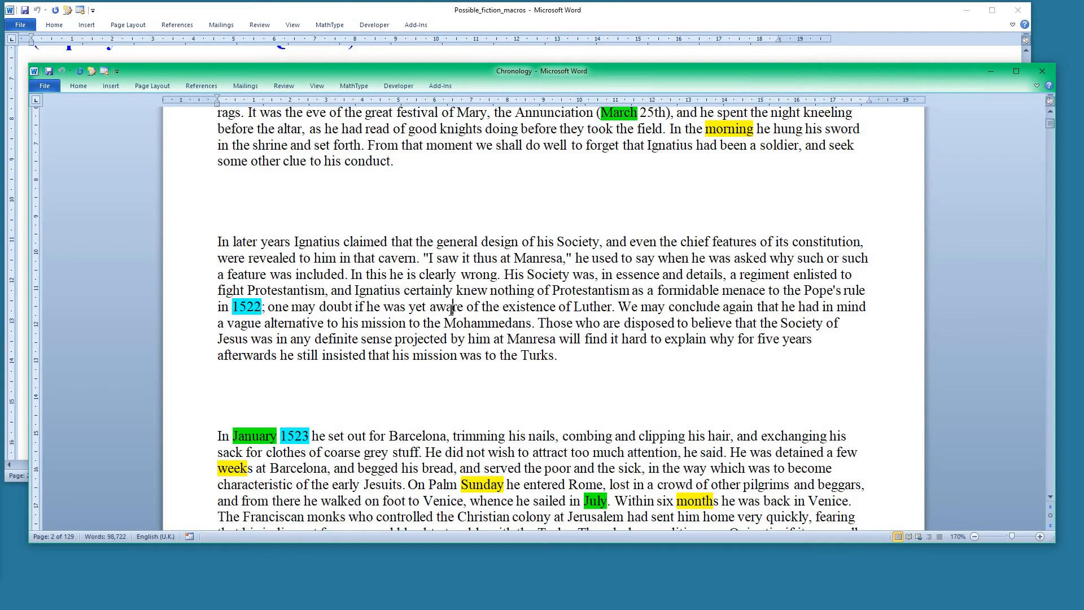
Find the ChronologyChecker macro in the macro list and open its code for editing
{"action": "key", "text": "alt+F8"}
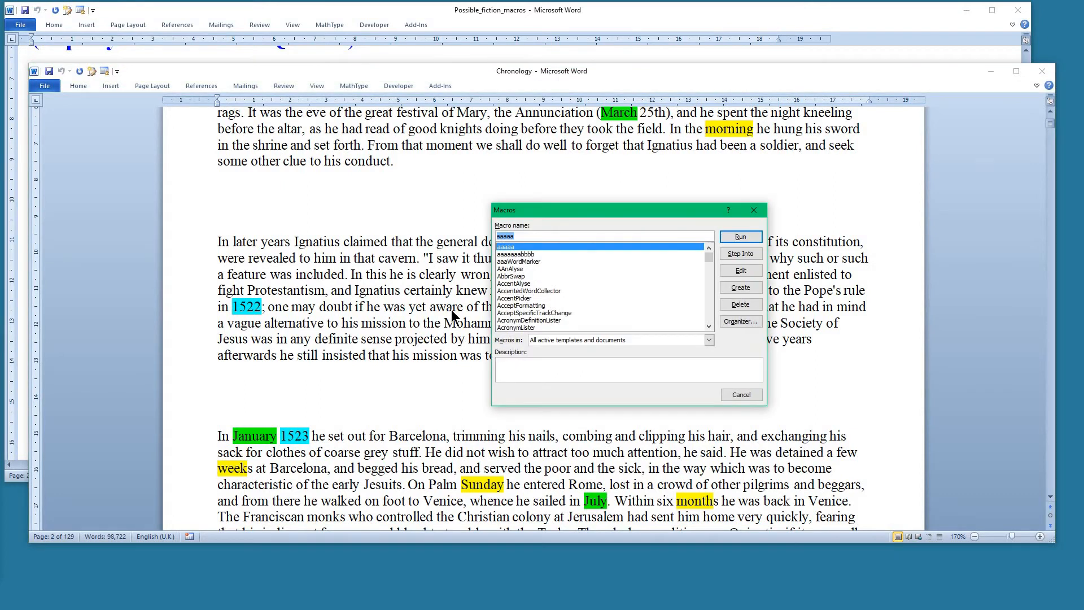
{"action": "type", "text": "ch"}
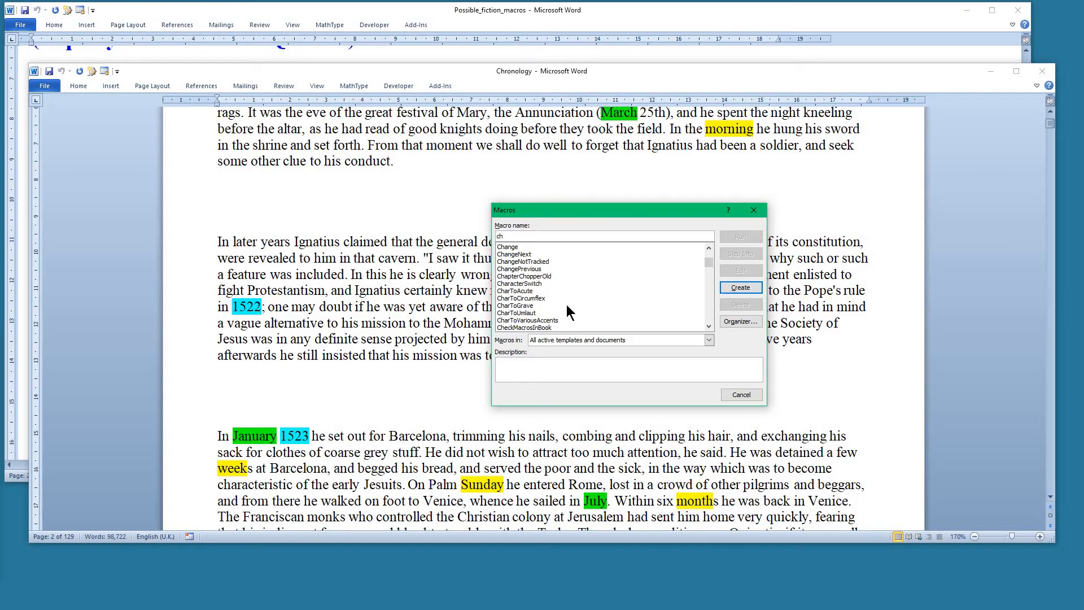
{"action": "scroll", "coordinate": [567, 304], "scroll_direction": "down", "scroll_amount": 2}
{"action": "left_click", "coordinate": [539, 291]}
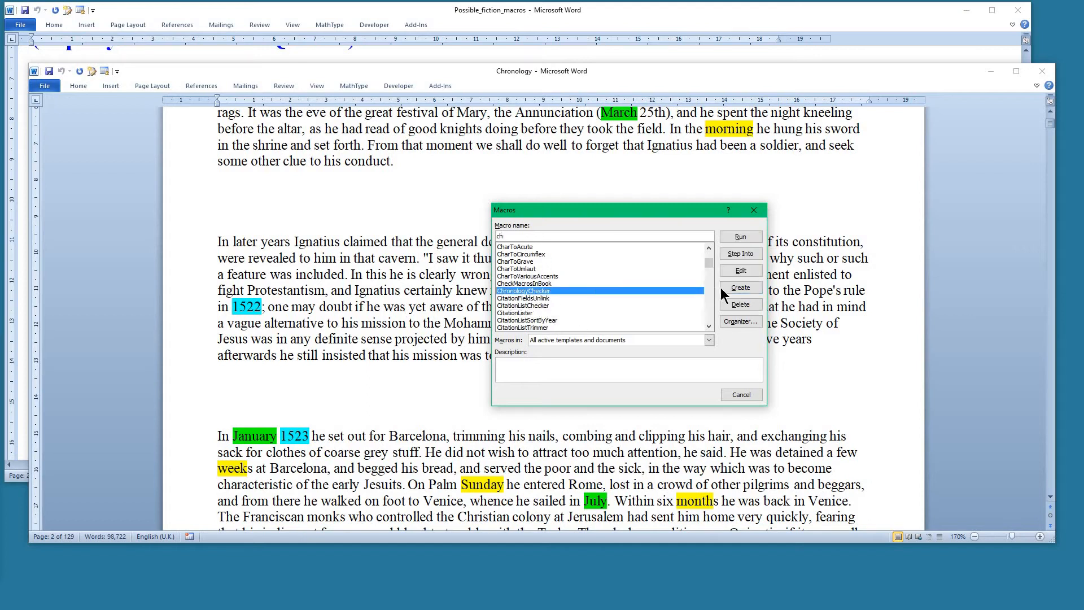
{"action": "left_click", "coordinate": [739, 271]}
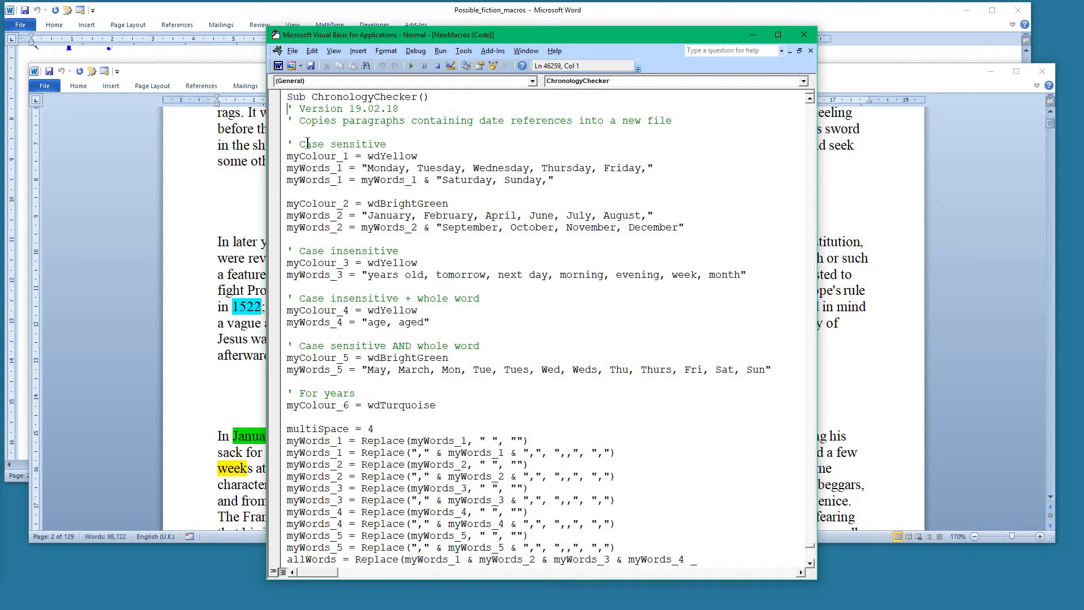
Examine the case-sensitive, case-insensitive and whole-word lists in the ChronologyChecker code, and close the code editor and the Chronology document
{"action": "left_click_drag", "start_coordinate": [305, 144], "coordinate": [377, 145]}
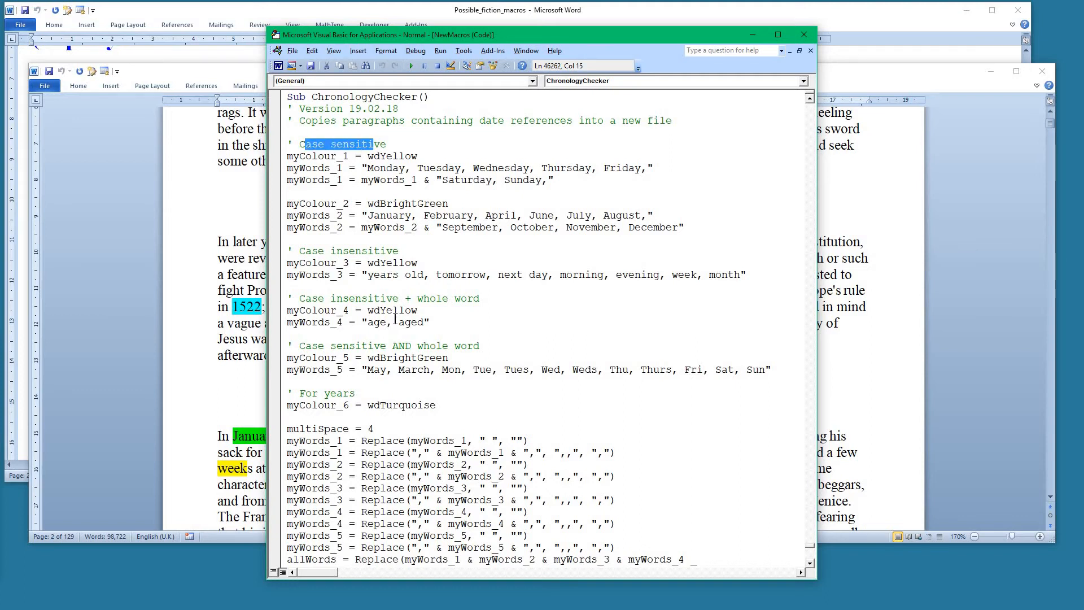
{"action": "left_click_drag", "start_coordinate": [318, 251], "coordinate": [389, 249]}
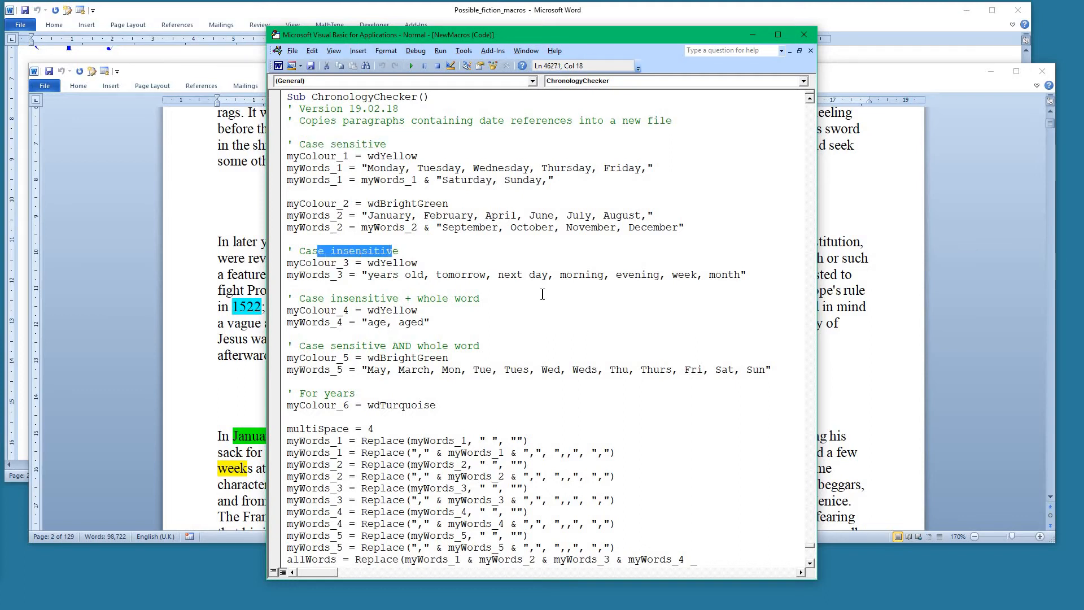
{"action": "left_click", "coordinate": [520, 227]}
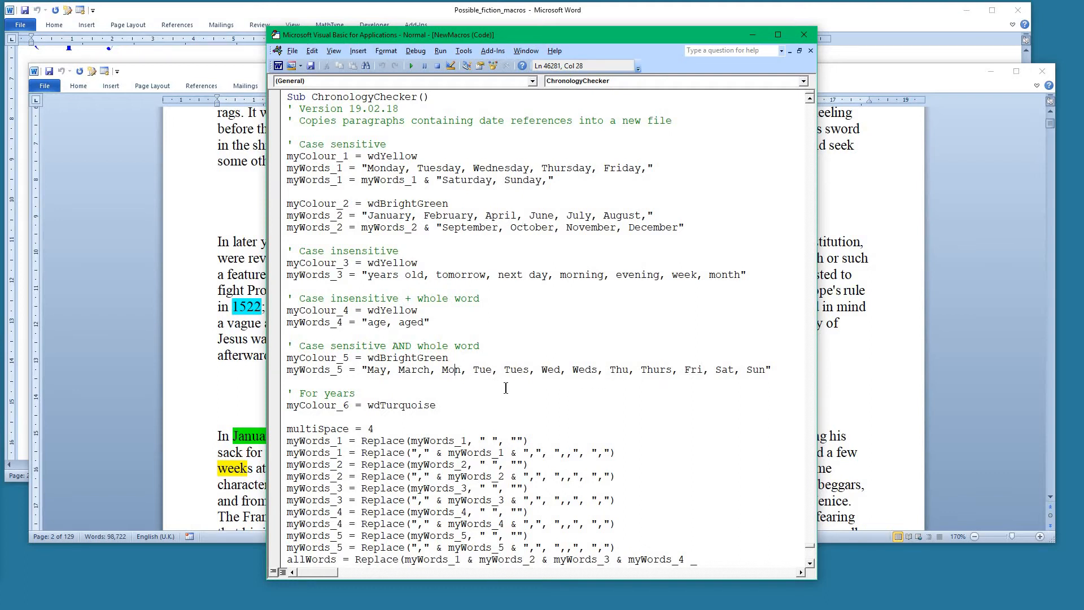
{"action": "left_click", "coordinate": [367, 369]}
{"action": "left_click", "coordinate": [805, 36]}
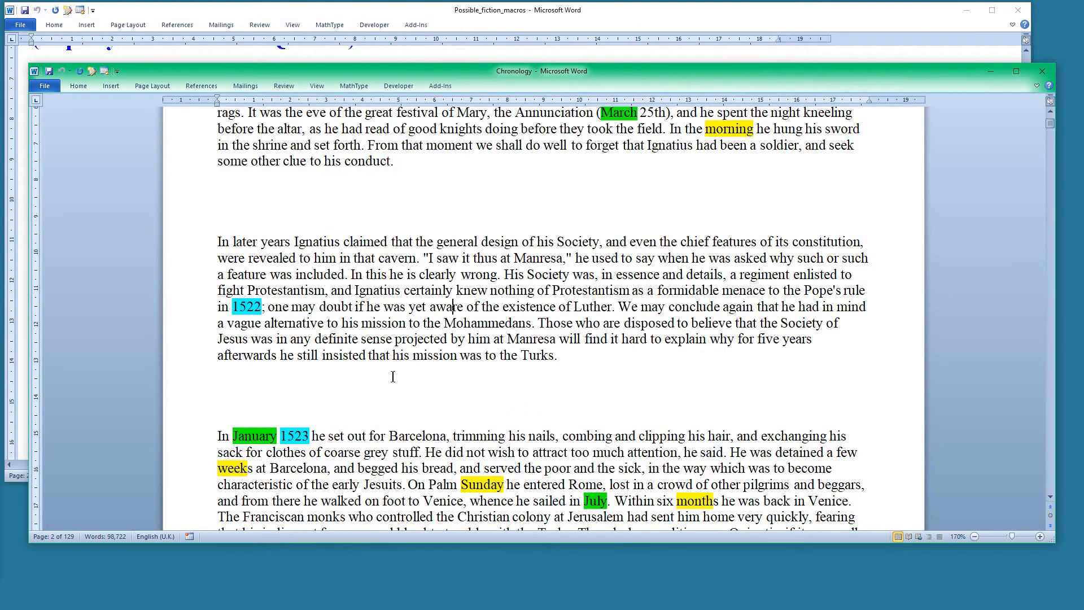
{"action": "scroll", "coordinate": [380, 378], "scroll_direction": "down", "scroll_amount": 4}
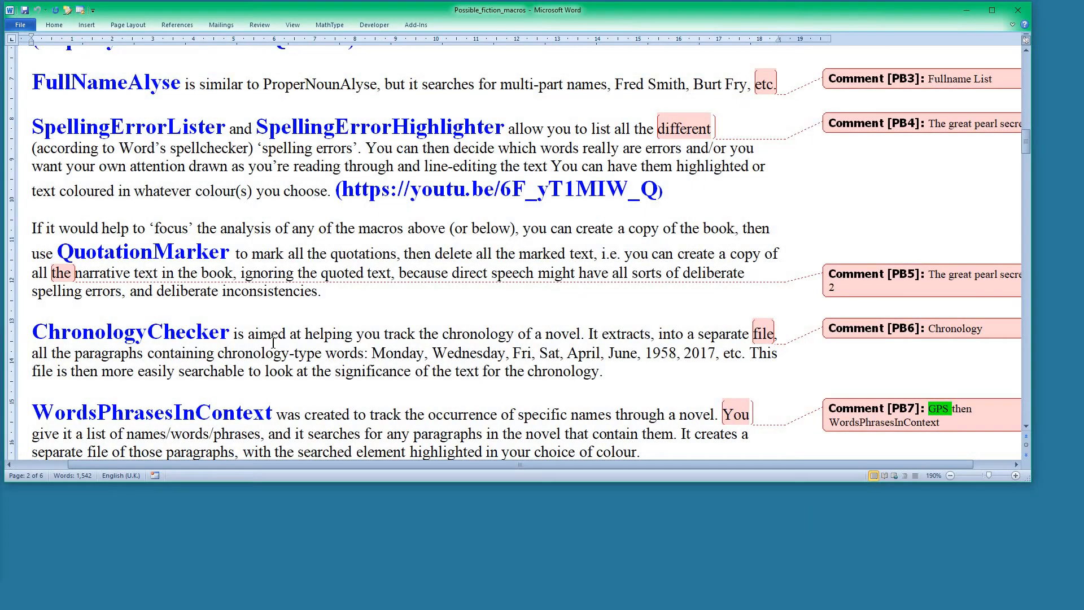
Open THE GREAT PEARL SECRET and go to the highlighted Context words list at the end of the novel
{"action": "scroll", "coordinate": [273, 342], "scroll_direction": "down", "scroll_amount": 1}
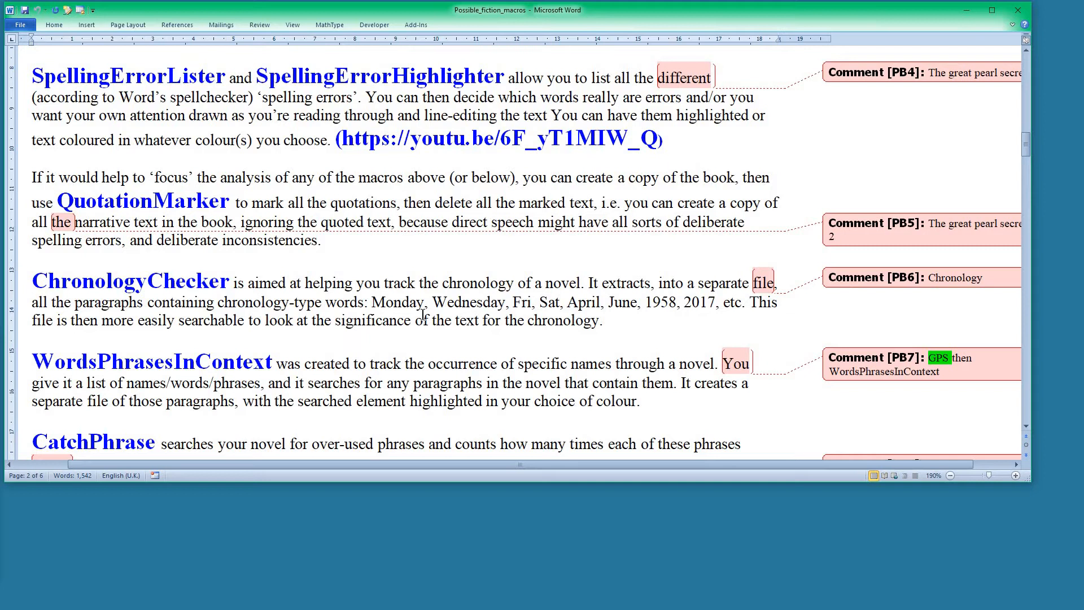
{"action": "key", "text": "ctrl+o"}
{"action": "left_click", "coordinate": [155, 103]}
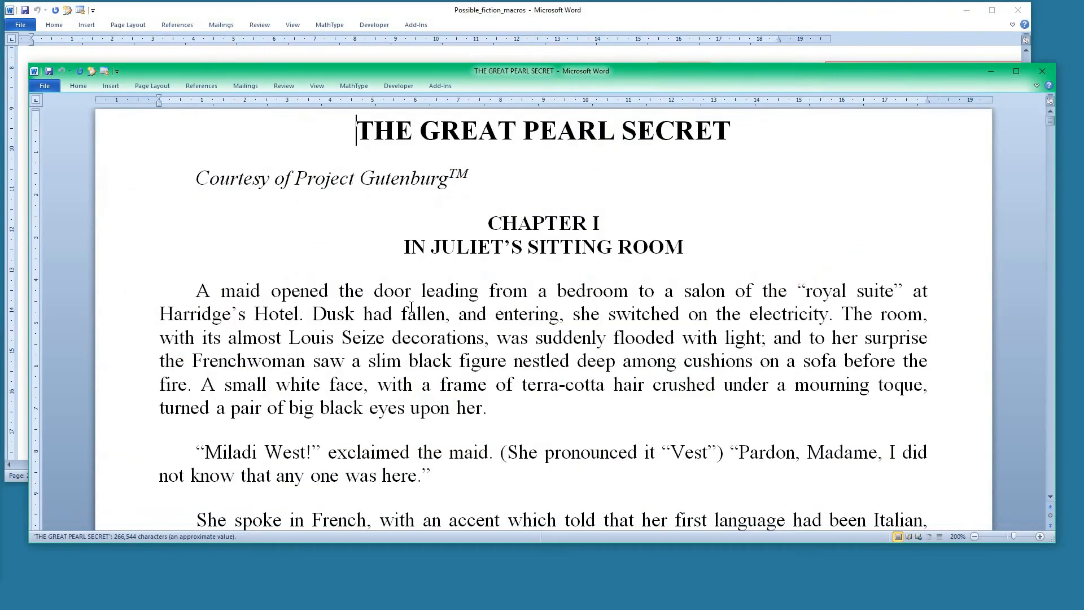
{"action": "key", "text": "shift+F5"}
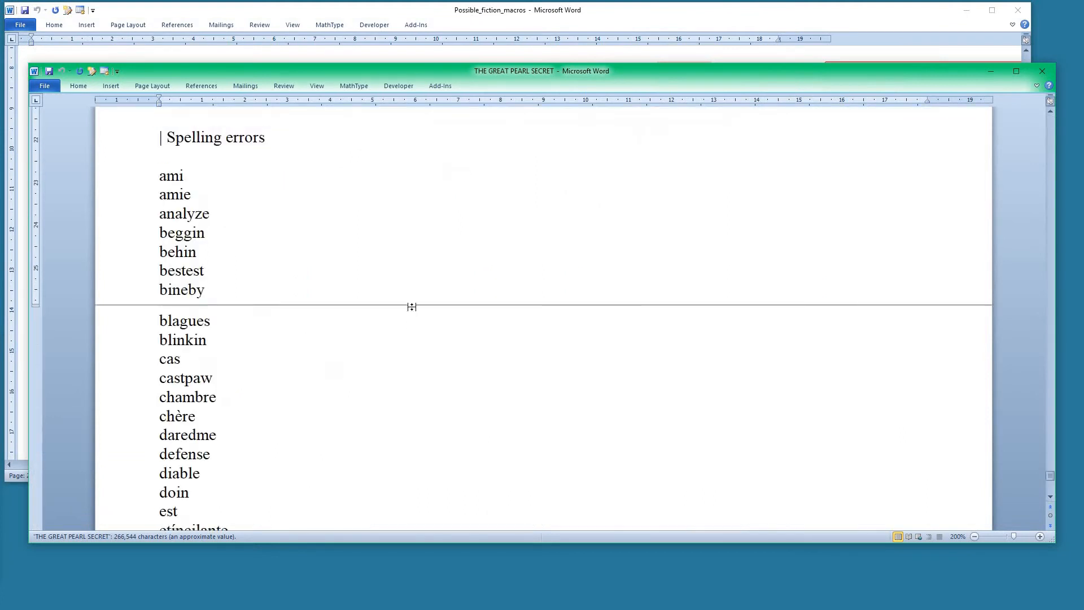
{"action": "key", "text": "ctrl+End"}
{"action": "scroll", "coordinate": [411, 307], "scroll_direction": "up", "scroll_amount": 3}
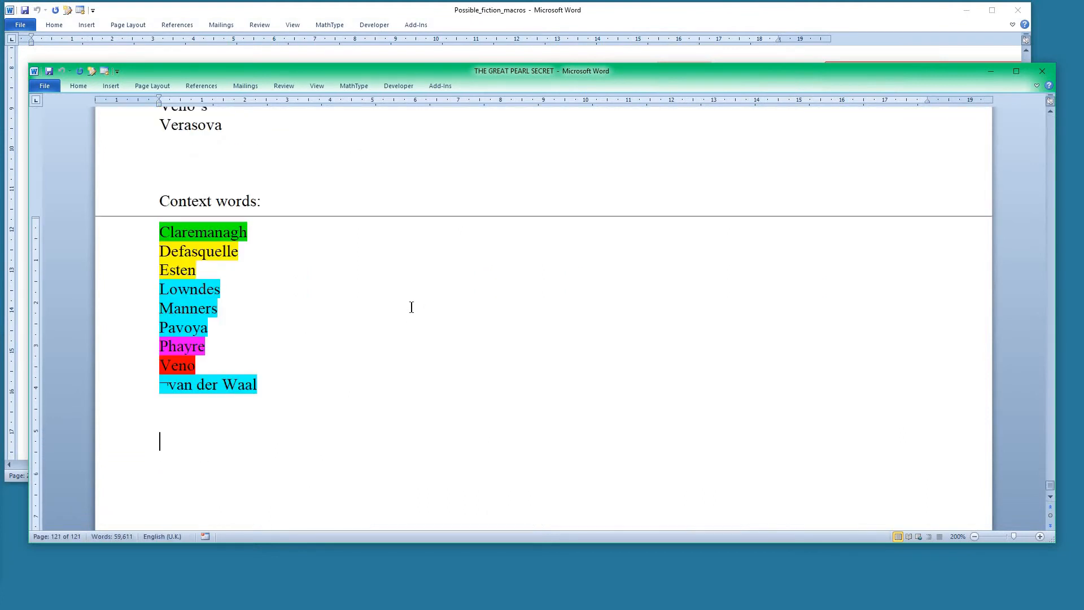
Shrink the novel's window to fit the Context words list and place it over the middle of the macro descriptions
{"action": "left_click_drag", "start_coordinate": [1053, 540], "coordinate": [258, 491]}
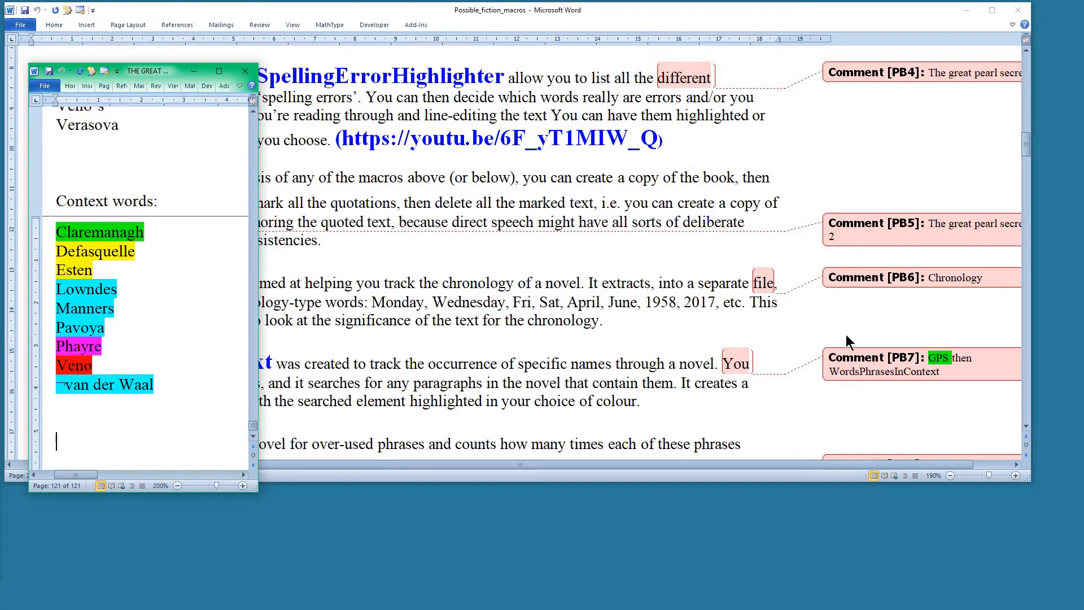
{"action": "left_click_drag", "start_coordinate": [158, 71], "coordinate": [563, 73]}
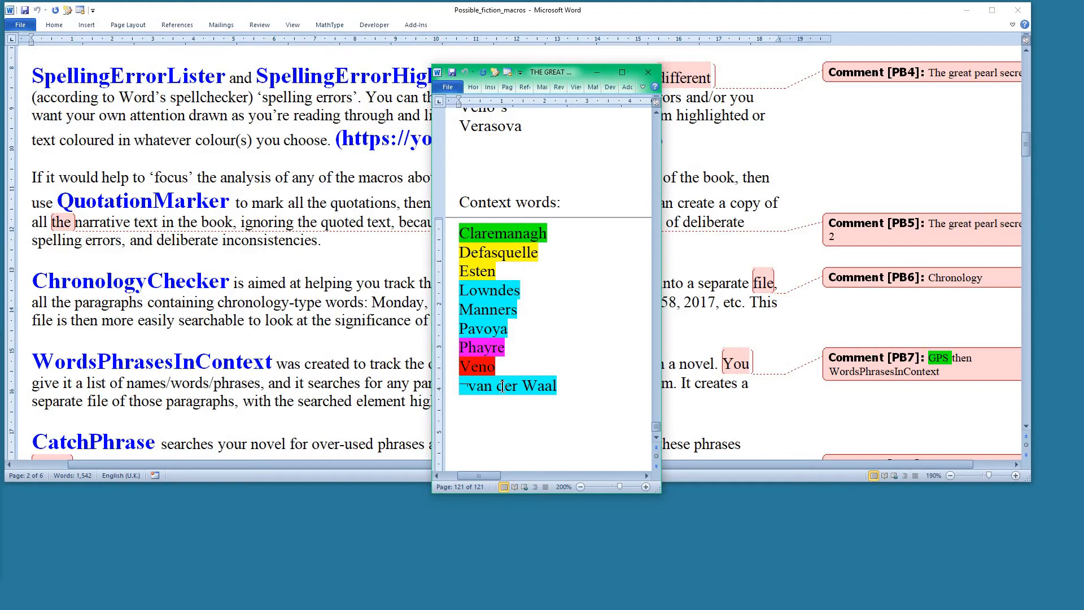
Try capitalising "van" in the "van der Waal" entry of the Context words list, and undo the case change
{"action": "left_click", "coordinate": [469, 388]}
{"action": "key", "text": "shift+F3"}
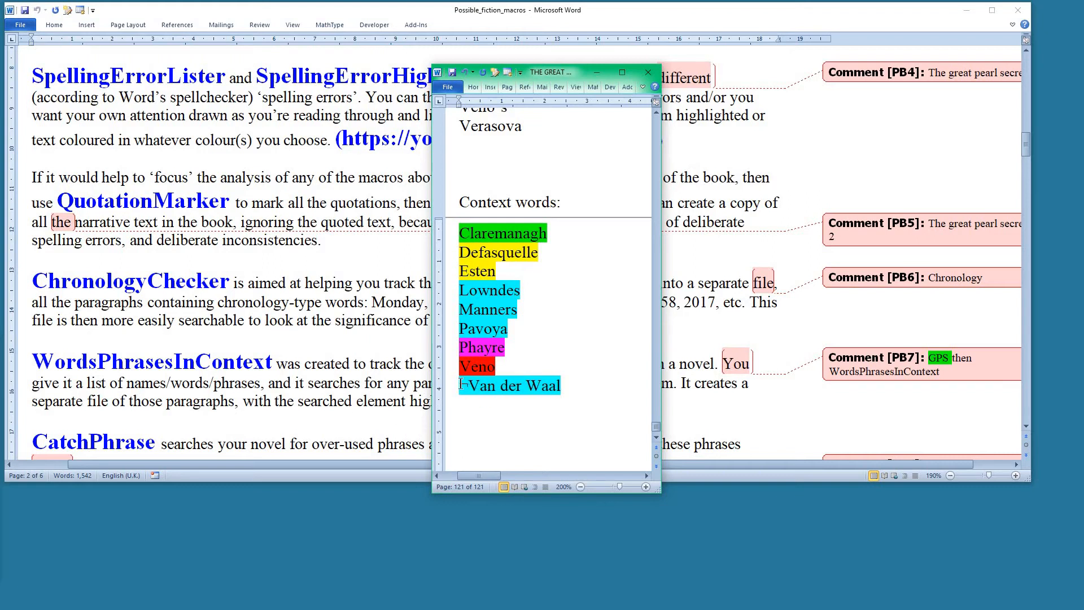
{"action": "key", "text": "ctrl+z"}
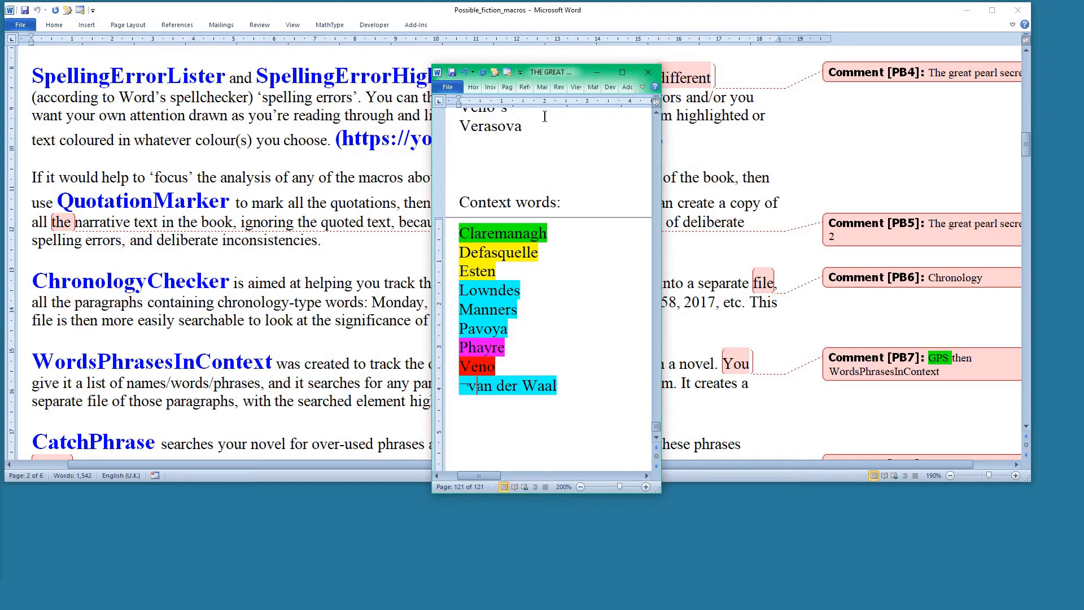
Enlarge the novel's window, recheck the Context words list at the end and return to the beginning of the novel
{"action": "double_click", "coordinate": [553, 73]}
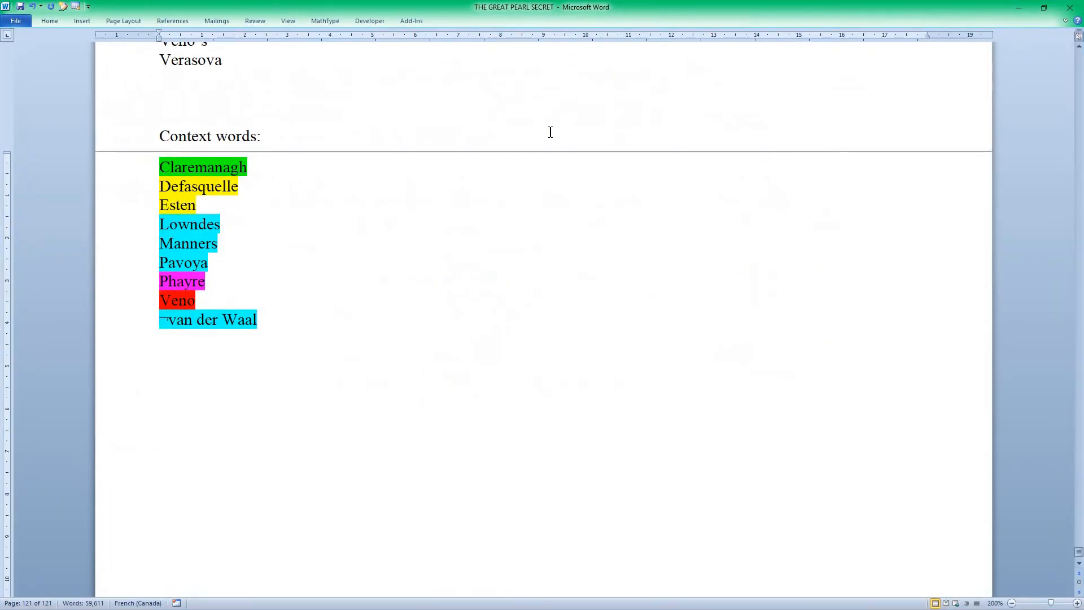
{"action": "key", "text": "ctrl+Home"}
{"action": "key", "text": "ctrl+End"}
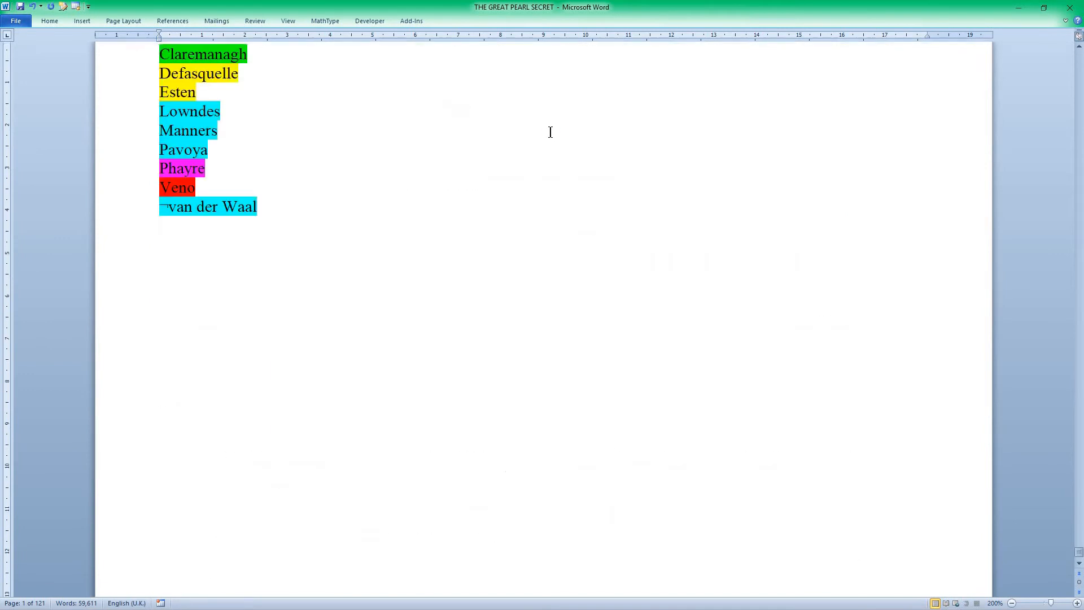
{"action": "scroll", "coordinate": [550, 132], "scroll_direction": "up", "scroll_amount": 13}
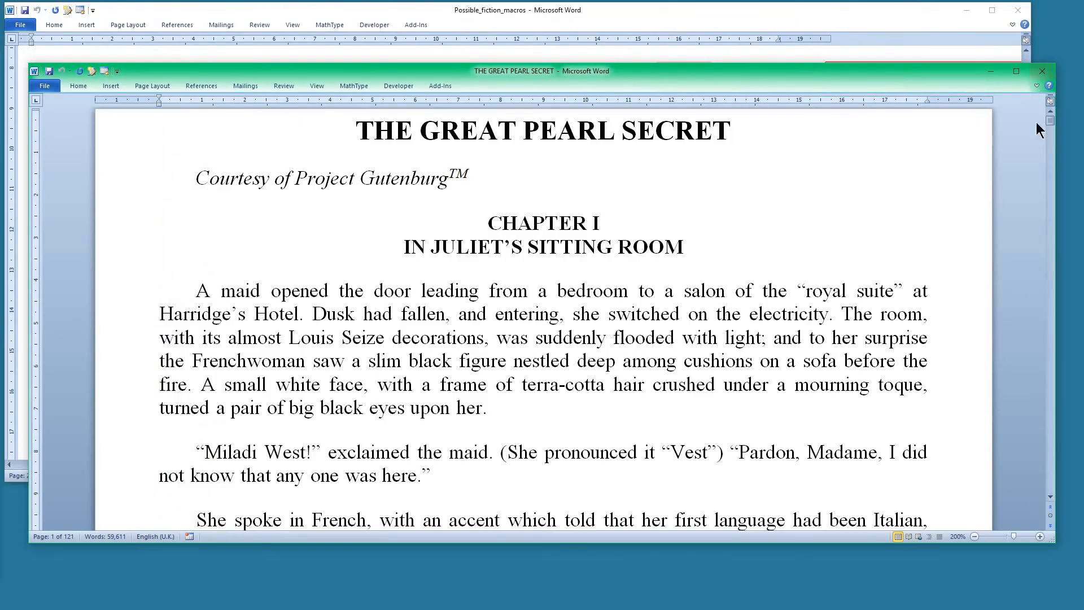
Close the novel and open the Words phrases in context document
{"action": "left_click", "coordinate": [1045, 74]}
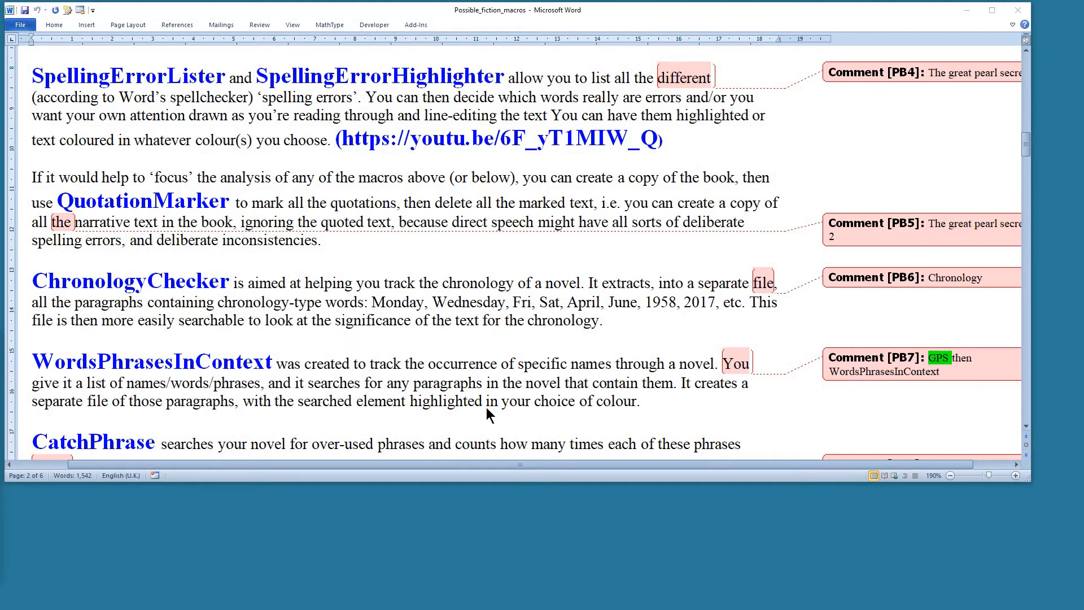
{"action": "left_click", "coordinate": [358, 391]}
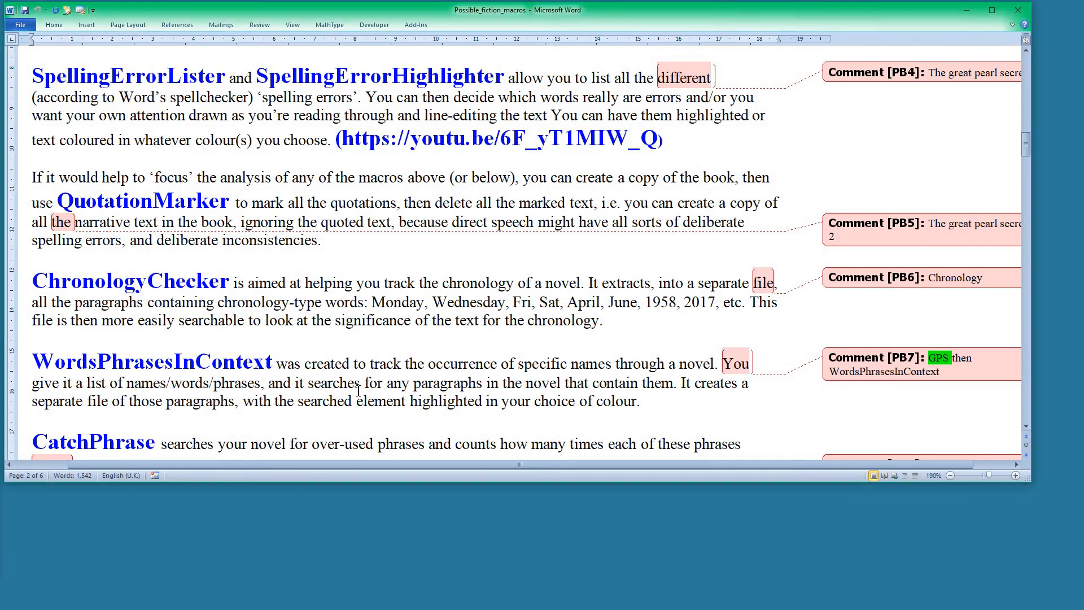
{"action": "key", "text": "ctrl+o"}
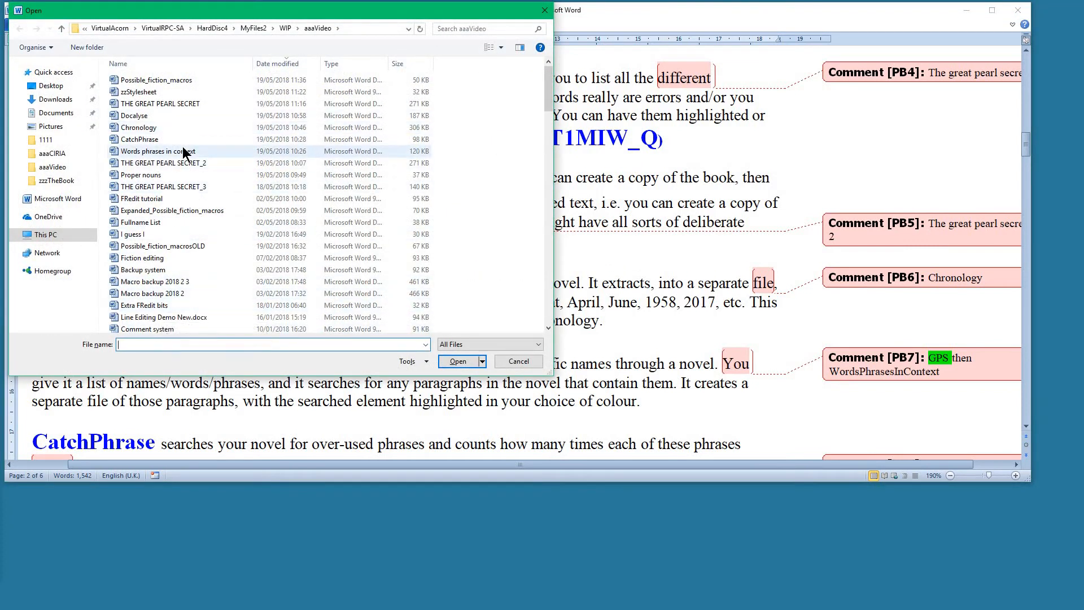
{"action": "double_click", "coordinate": [183, 151]}
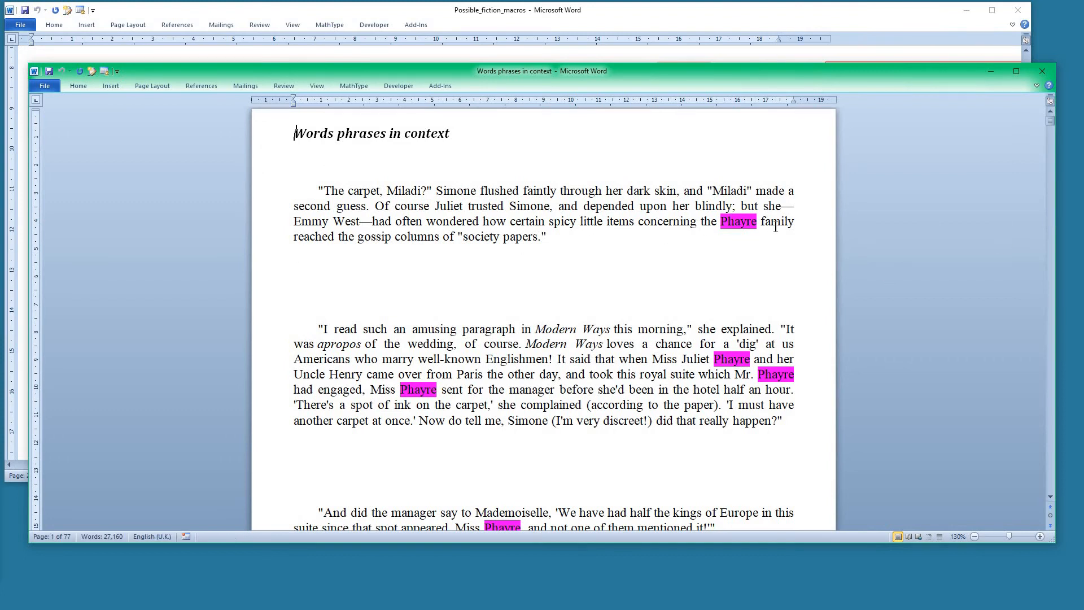
Look through the extracted paragraphs to the highlighted "Lowndes" and jump forward through its further occurrences
{"action": "scroll", "coordinate": [753, 351], "scroll_direction": "down", "scroll_amount": 3}
{"action": "scroll", "coordinate": [753, 351], "scroll_direction": "down", "scroll_amount": 7}
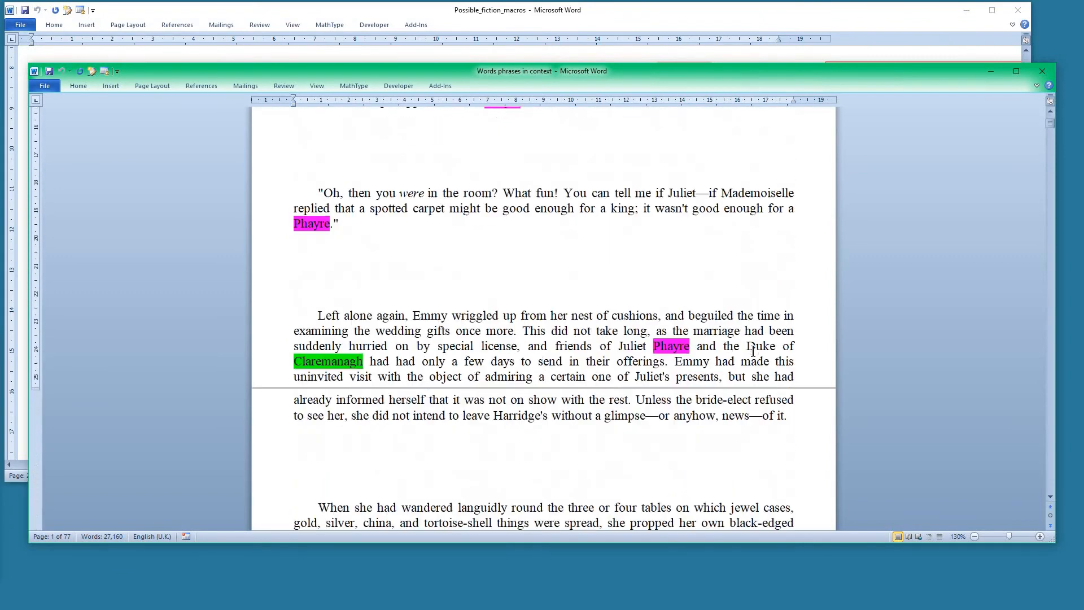
{"action": "scroll", "coordinate": [753, 351], "scroll_direction": "down", "scroll_amount": 12}
{"action": "scroll", "coordinate": [753, 351], "scroll_direction": "down", "scroll_amount": 9}
{"action": "scroll", "coordinate": [736, 363], "scroll_direction": "down", "scroll_amount": 1}
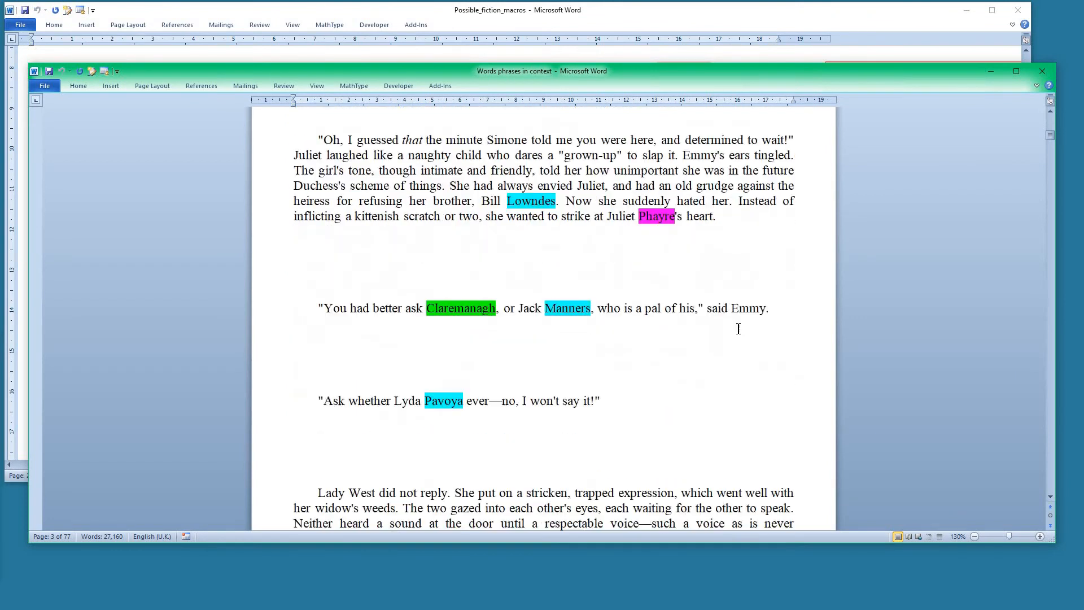
{"action": "left_click", "coordinate": [531, 202]}
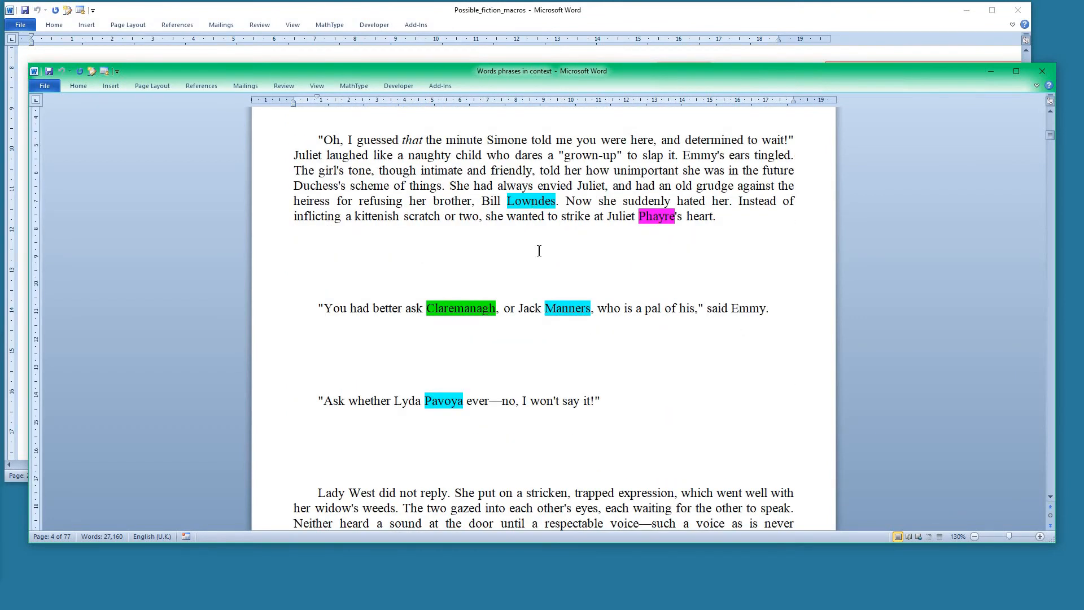
{"action": "key", "text": "ctrl+Left"}
{"action": "key", "text": "alt+Down"}
{"action": "key", "text": "alt+Down"}
{"action": "key", "text": "alt+Down"}
{"action": "key", "text": "alt+Down"}
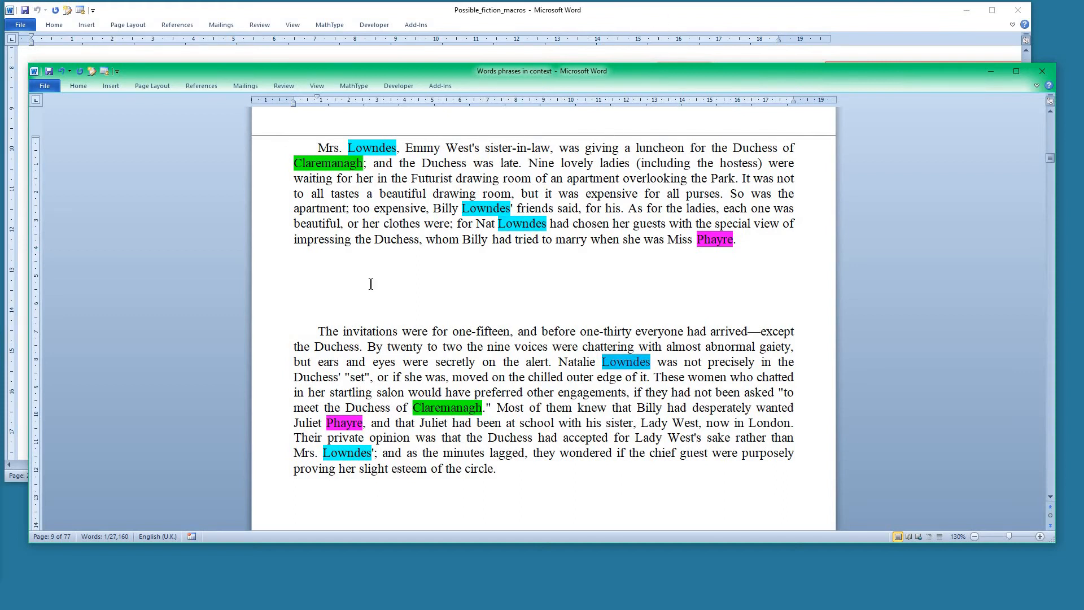
Open THE GREAT PEARL SECRET again, lower its window and bring Words phrases in context back to the front
{"action": "left_click", "coordinate": [449, 254]}
{"action": "key", "text": "ctrl+o"}
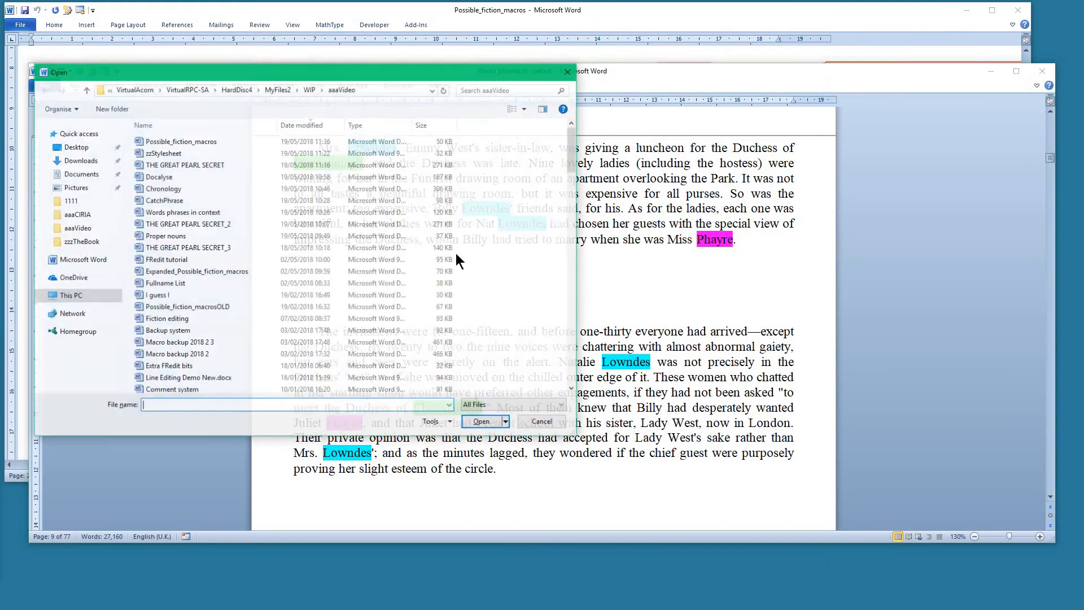
{"action": "double_click", "coordinate": [171, 165]}
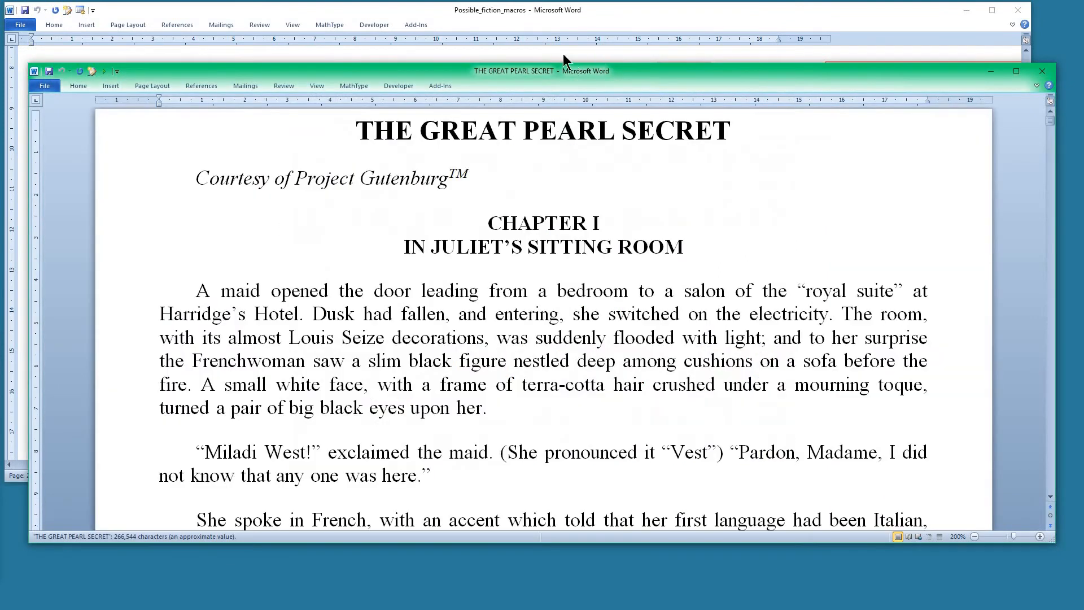
{"action": "left_click_drag", "start_coordinate": [507, 76], "coordinate": [510, 182]}
{"action": "left_click", "coordinate": [505, 130]}
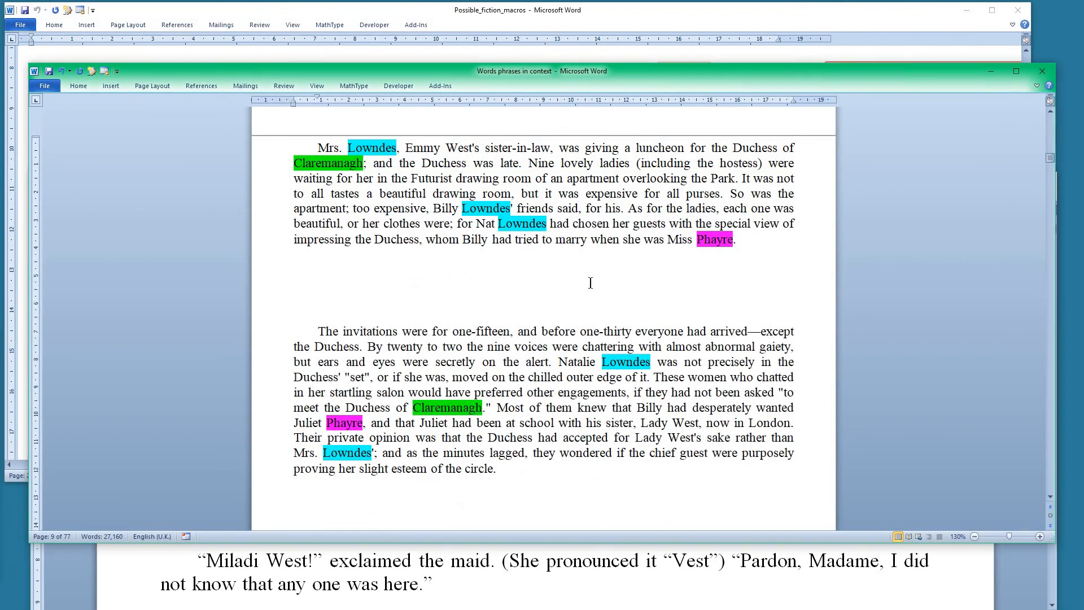
Find the passage beginning Duchess' "set" from the extracted invitations paragraph in the novel and reposition the novel's window to view it
{"action": "left_click", "coordinate": [557, 377]}
{"action": "key", "text": "ctrl+alt+f"}
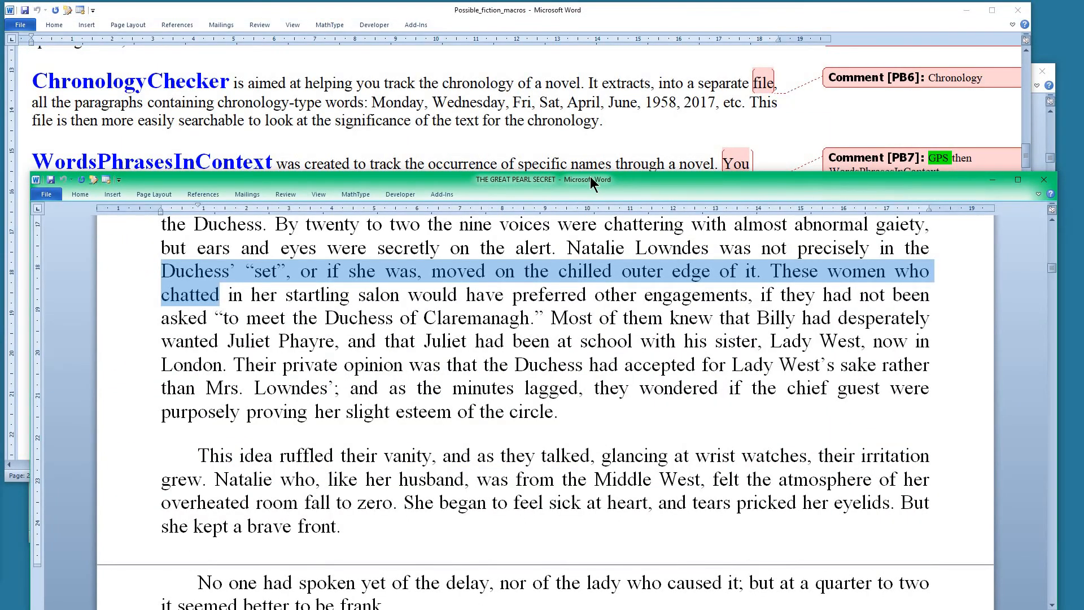
{"action": "left_click_drag", "start_coordinate": [439, 183], "coordinate": [439, 276]}
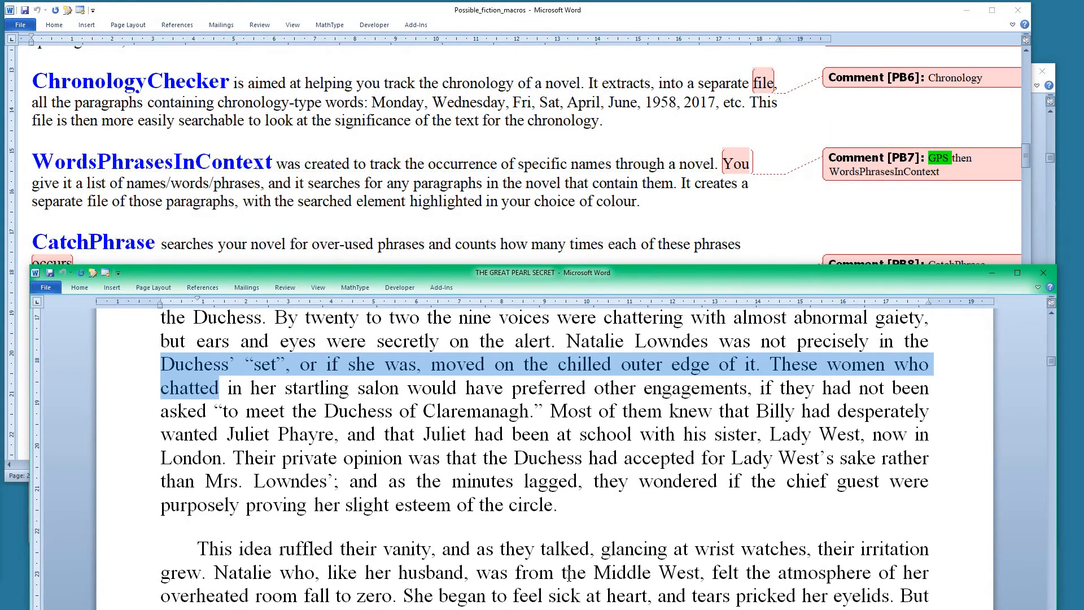
{"action": "scroll", "coordinate": [569, 573], "scroll_direction": "up", "scroll_amount": 2}
{"action": "left_click_drag", "start_coordinate": [253, 276], "coordinate": [276, 172]}
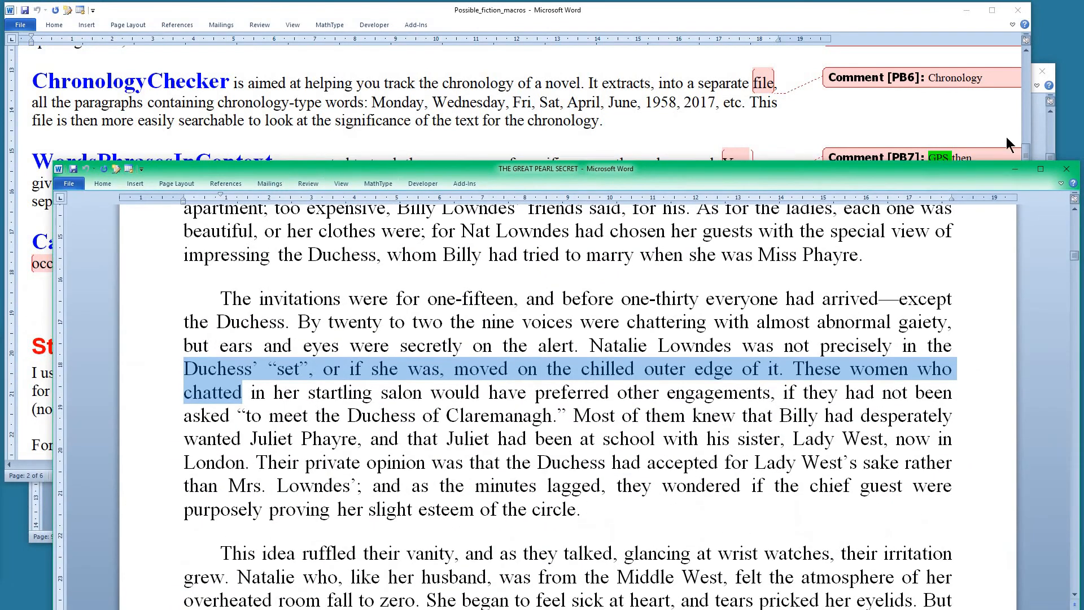
Close the novel, recheck the matching passage in Words phrases in context and close that document without saving
{"action": "left_click", "coordinate": [1067, 171]}
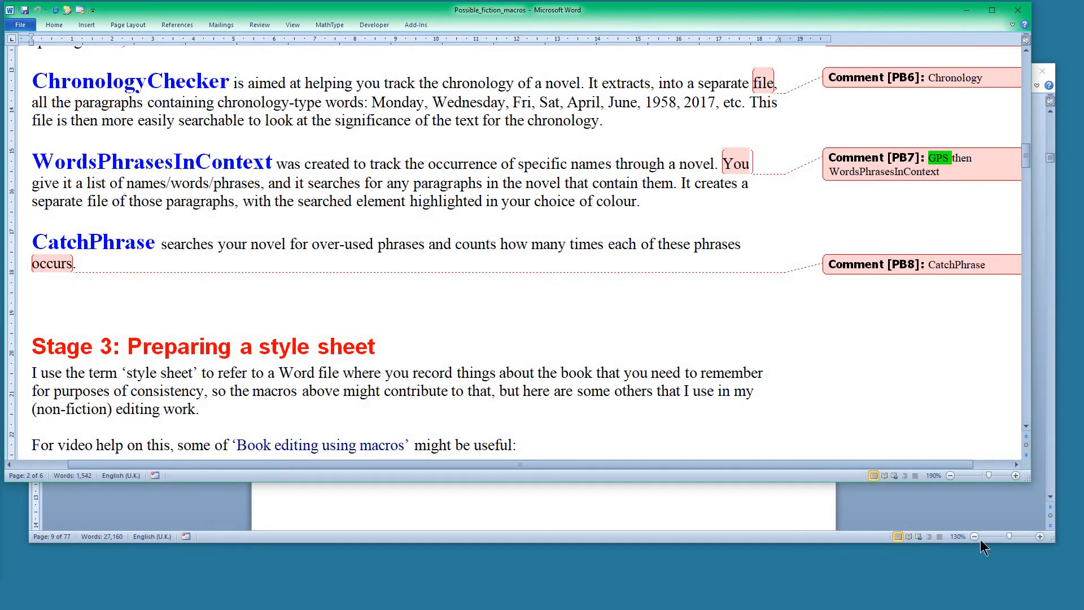
{"action": "left_click", "coordinate": [970, 519]}
{"action": "scroll", "coordinate": [516, 345], "scroll_direction": "down", "scroll_amount": 2}
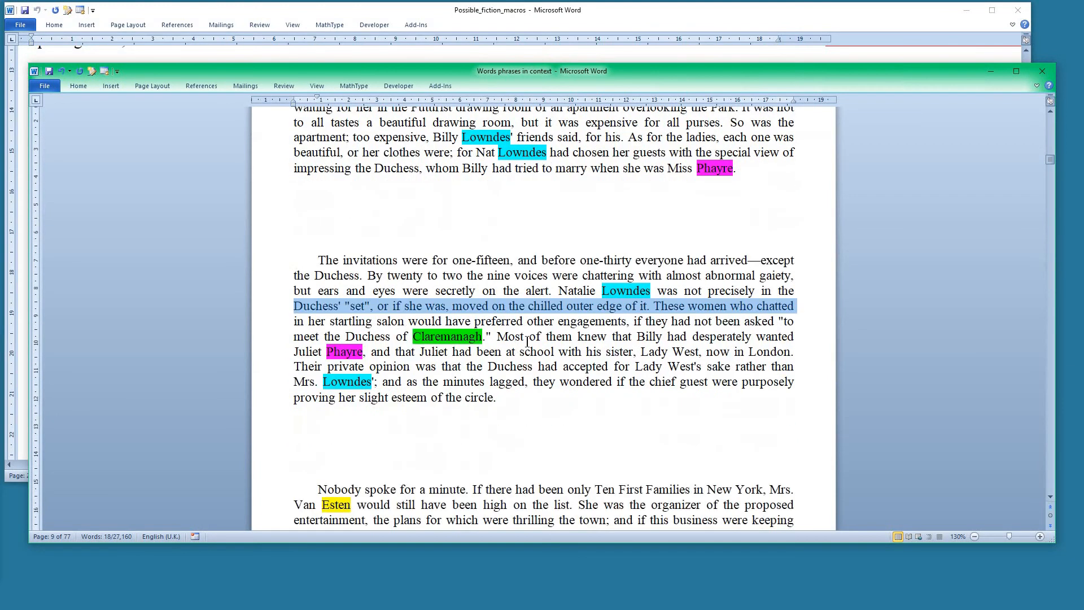
{"action": "left_click", "coordinate": [1046, 75]}
{"action": "left_click", "coordinate": [555, 325]}
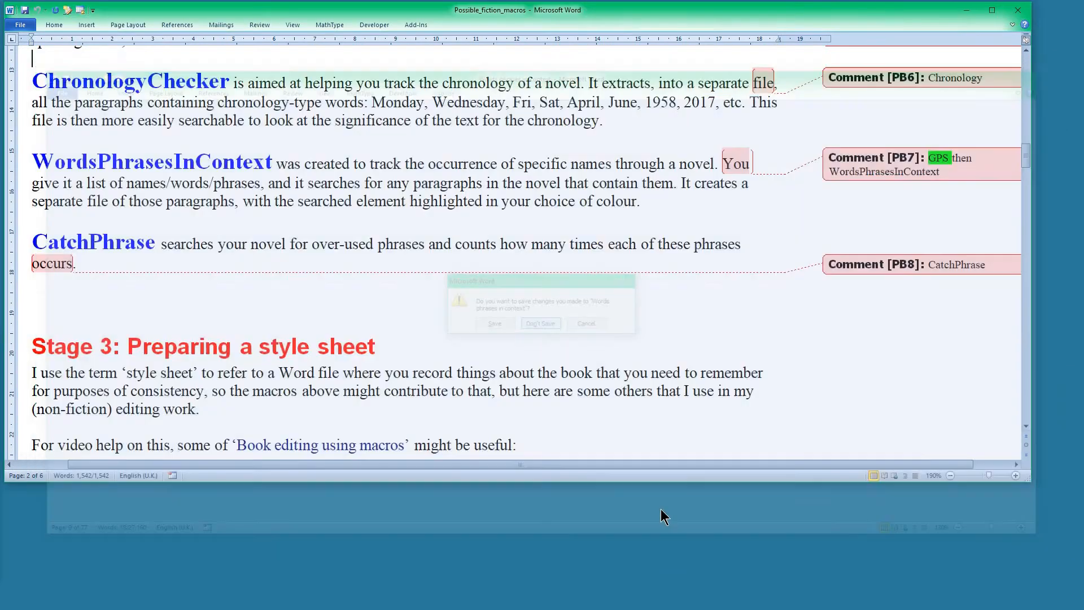
Open the CatchPhrase document from the macro descriptions
{"action": "left_click", "coordinate": [178, 249]}
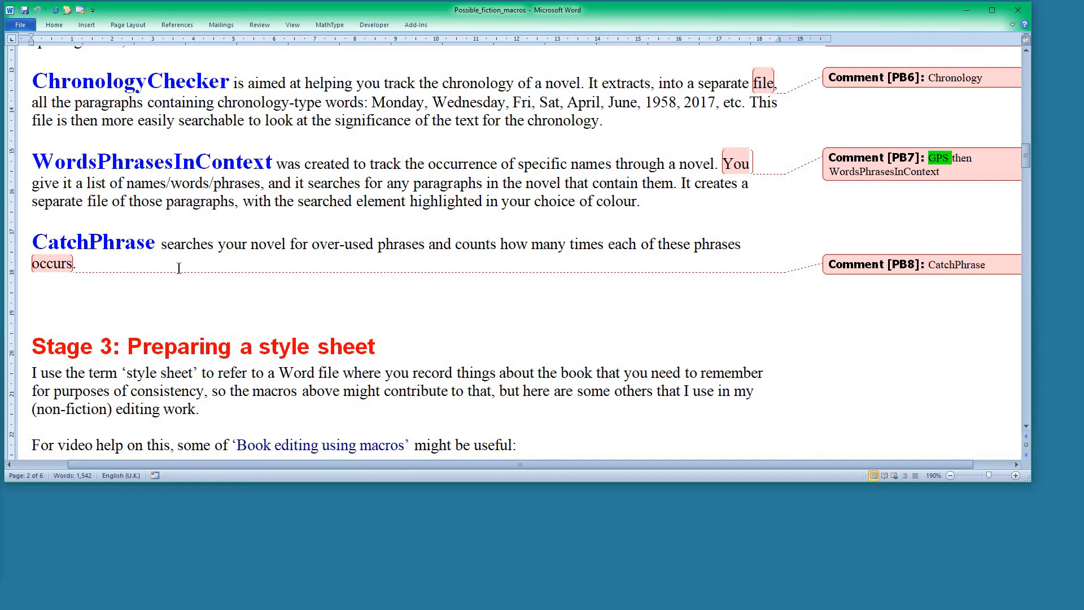
{"action": "key", "text": "ctrl+o"}
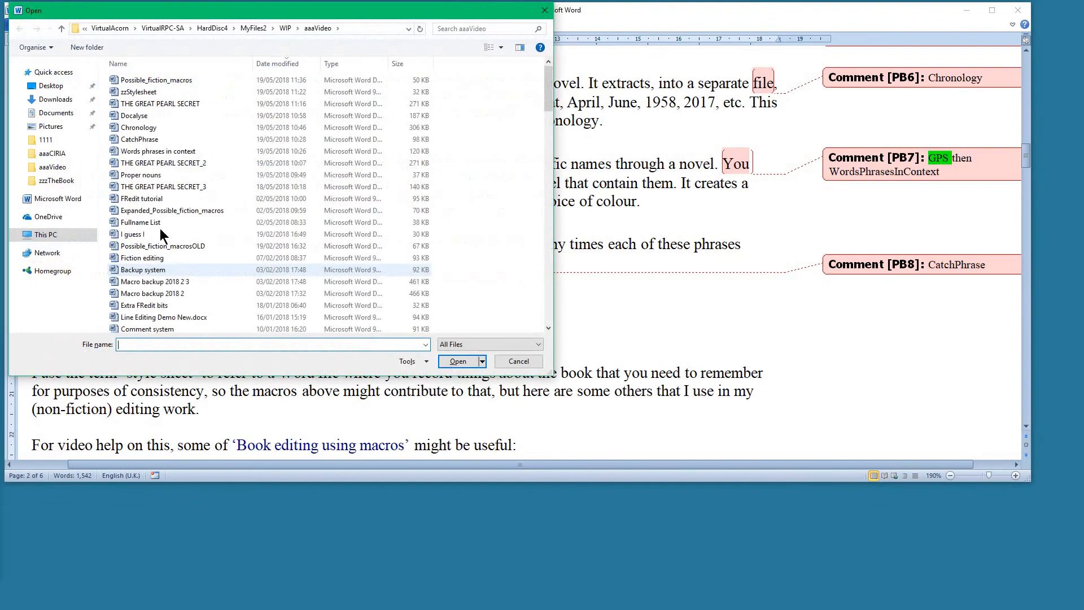
{"action": "double_click", "coordinate": [144, 140]}
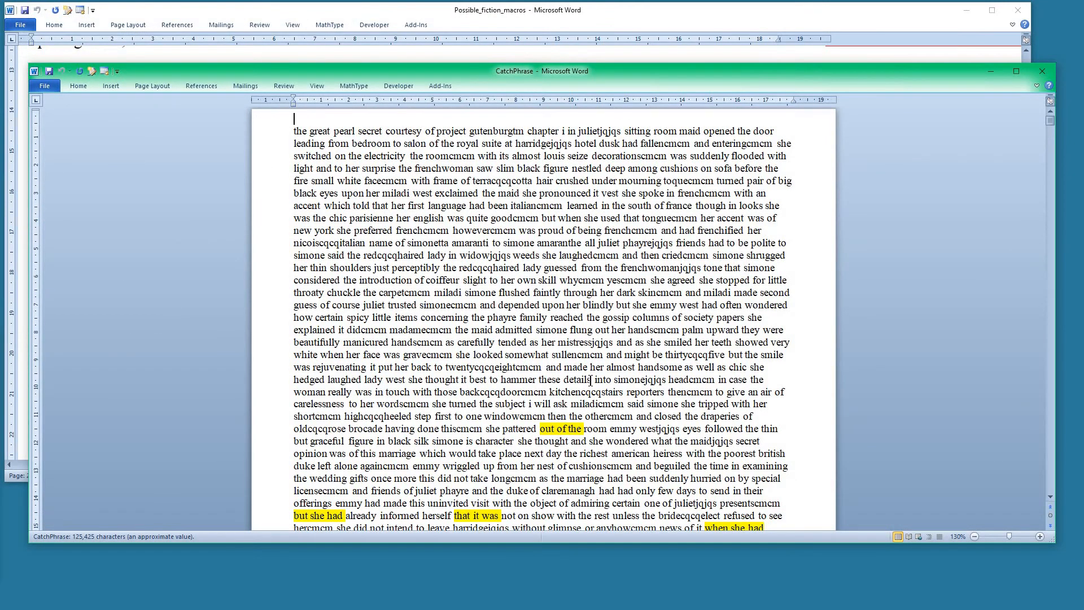
Go to the phrase frequency lists at the end of CatchPhrase and examine the three-word and four-word counts
{"action": "key", "text": "shift+F5"}
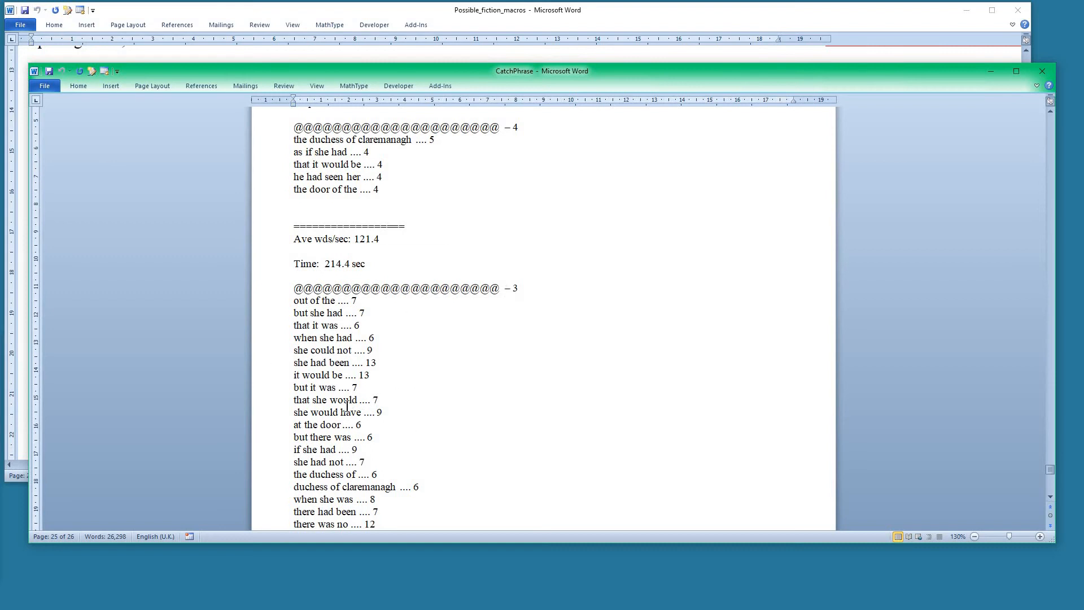
{"action": "scroll", "coordinate": [344, 406], "scroll_direction": "down", "scroll_amount": 1}
{"action": "left_click", "coordinate": [362, 367]}
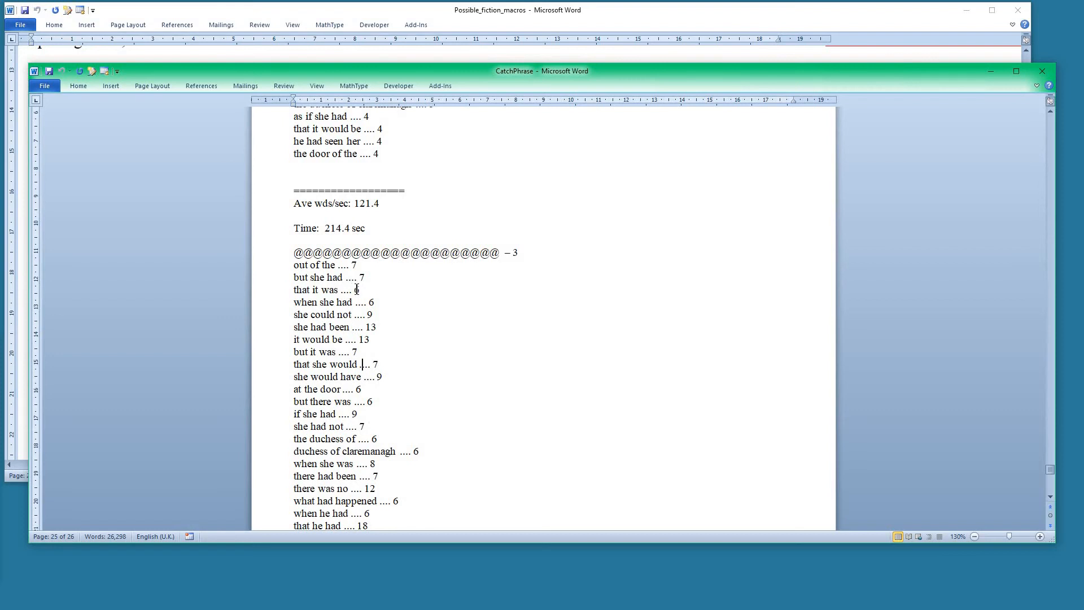
{"action": "left_click", "coordinate": [278, 297]}
{"action": "left_click", "coordinate": [474, 322]}
{"action": "scroll", "coordinate": [434, 279], "scroll_direction": "up", "scroll_amount": 2}
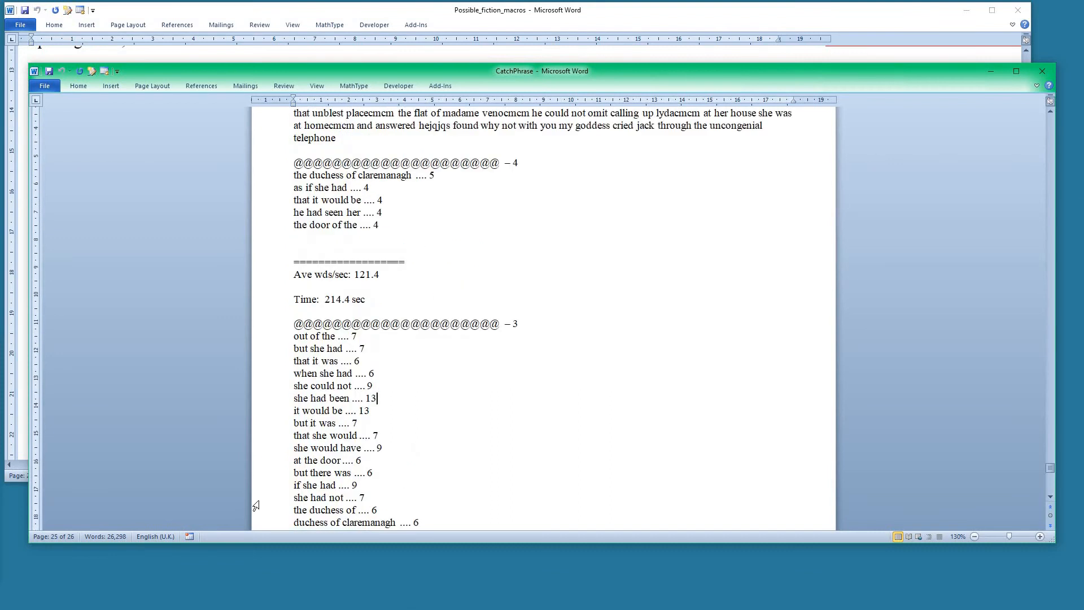
Select "that it would be" in the four-word list and search backwards through its occurrences in the text
{"action": "left_click_drag", "start_coordinate": [292, 200], "coordinate": [361, 200]}
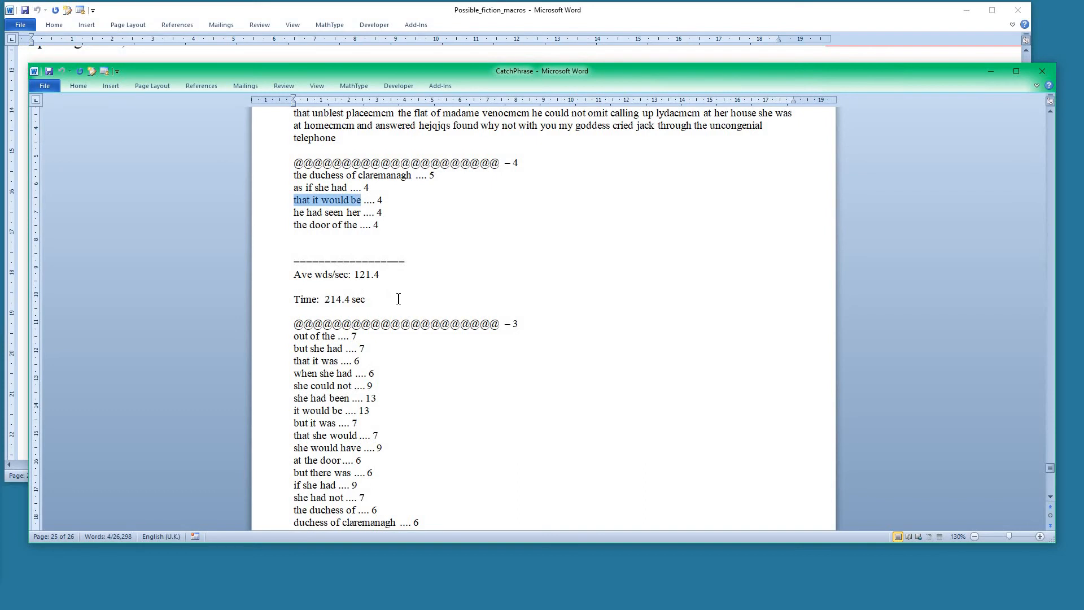
{"action": "key", "text": "ctrl+Up"}
{"action": "key", "text": "ctrl+Up"}
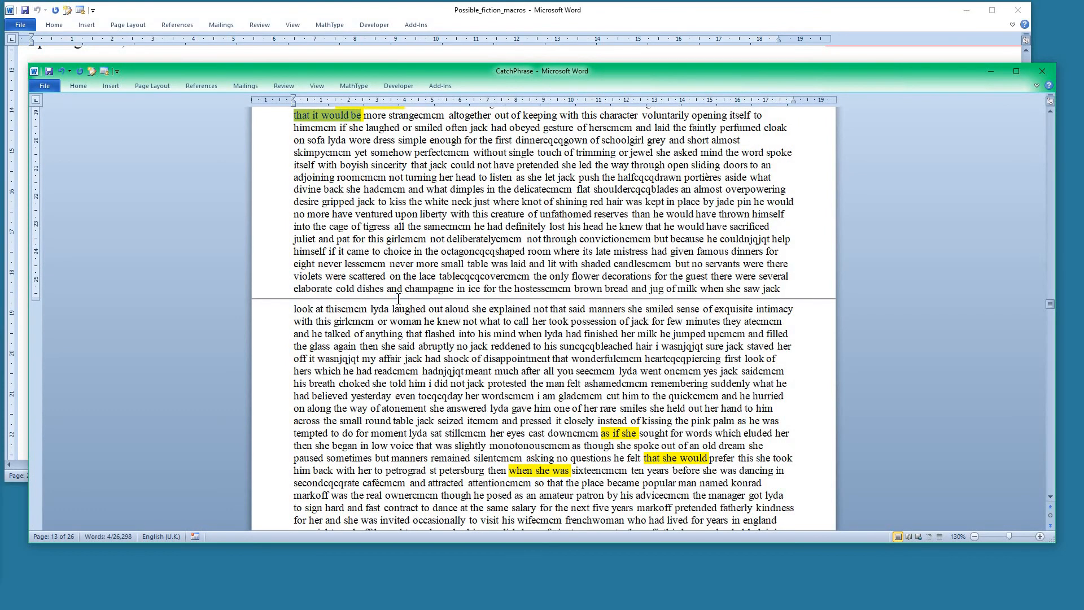
{"action": "key", "text": "ctrl+Page_Up"}
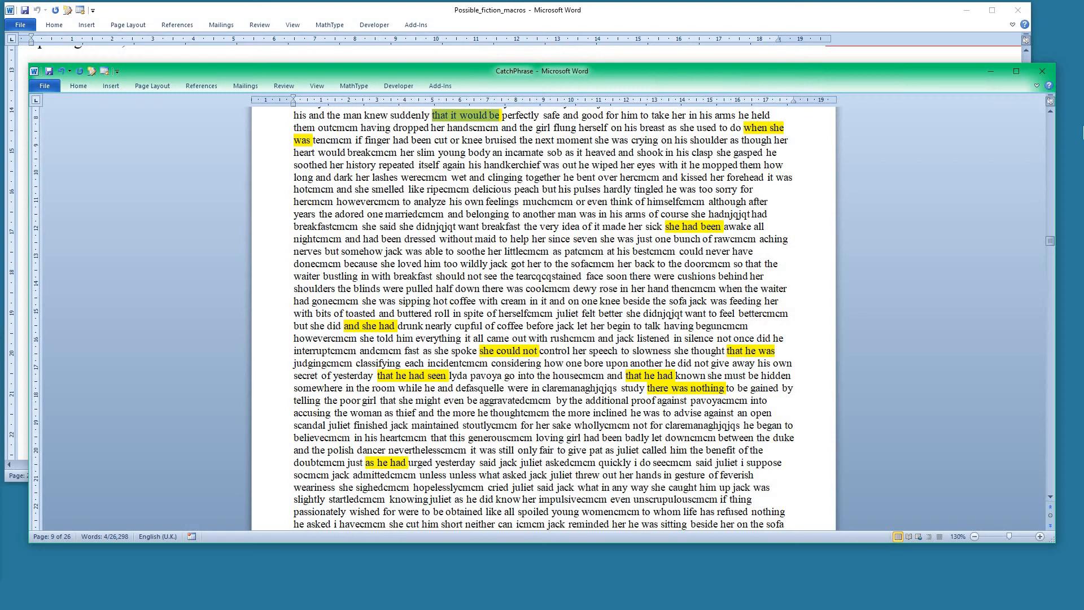
Close CatchPhrase without saving and move on to the DocAlyse description under Stage 3 in the macro descriptions
{"action": "left_click", "coordinate": [1041, 73]}
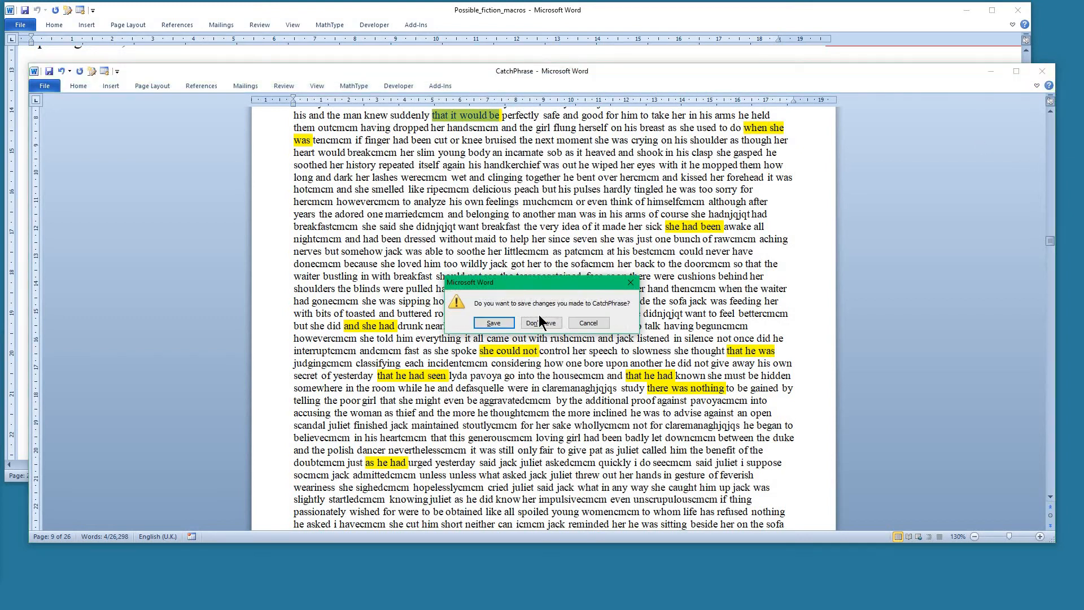
{"action": "left_click", "coordinate": [539, 323]}
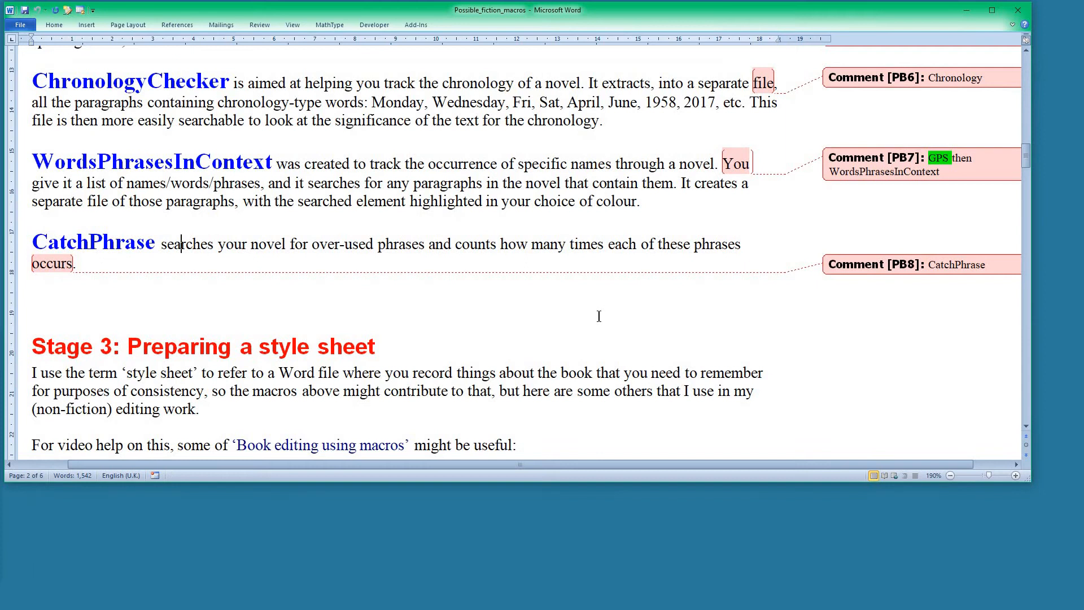
{"action": "scroll", "coordinate": [424, 325], "scroll_direction": "down", "scroll_amount": 3}
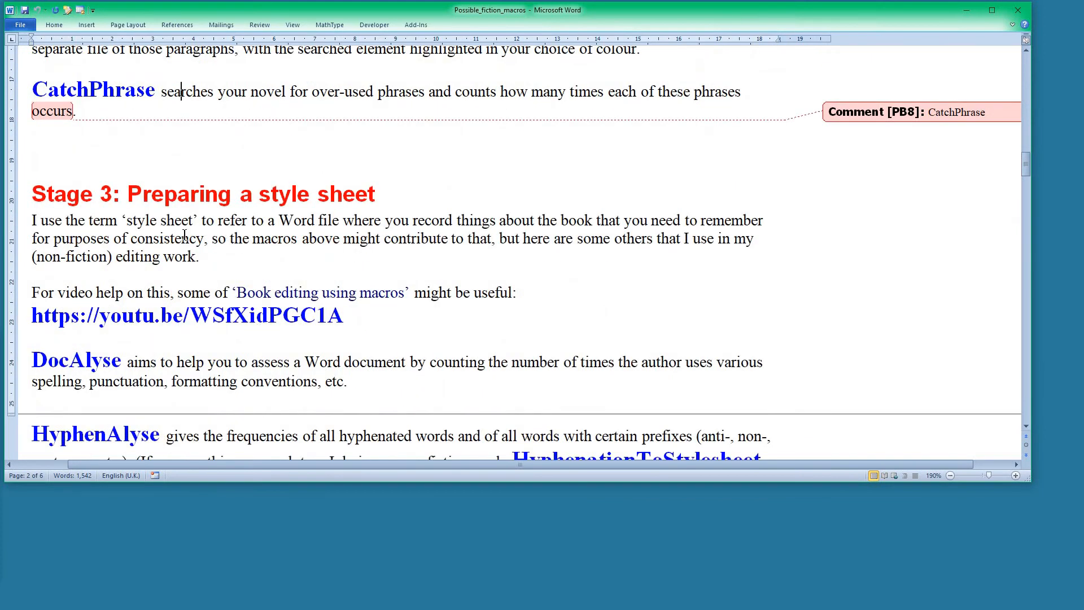
{"action": "scroll", "coordinate": [282, 234], "scroll_direction": "down", "scroll_amount": 1}
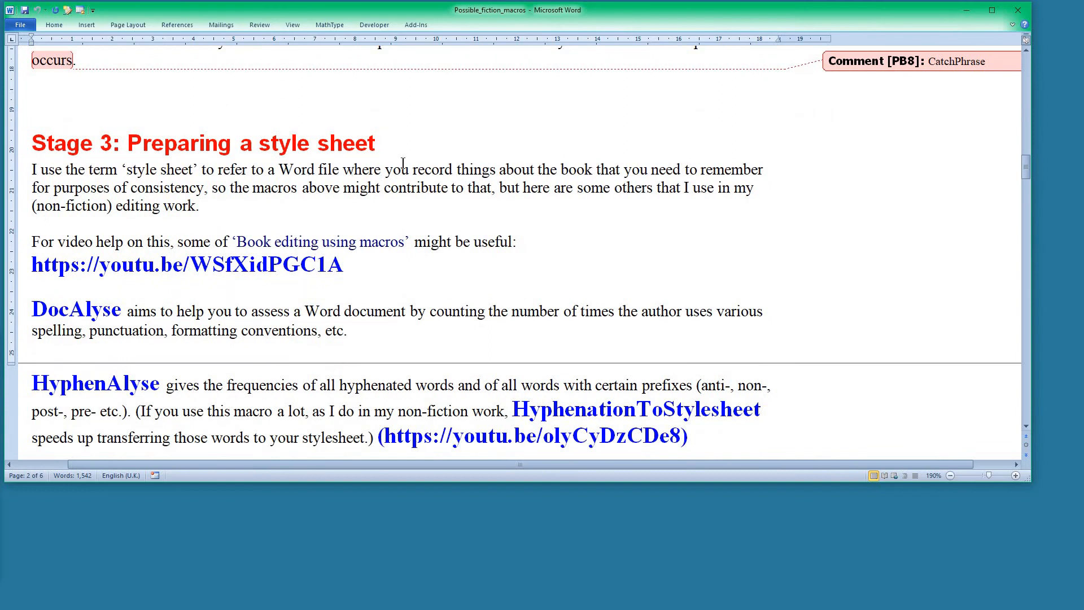
{"action": "scroll", "coordinate": [368, 200], "scroll_direction": "down", "scroll_amount": 2}
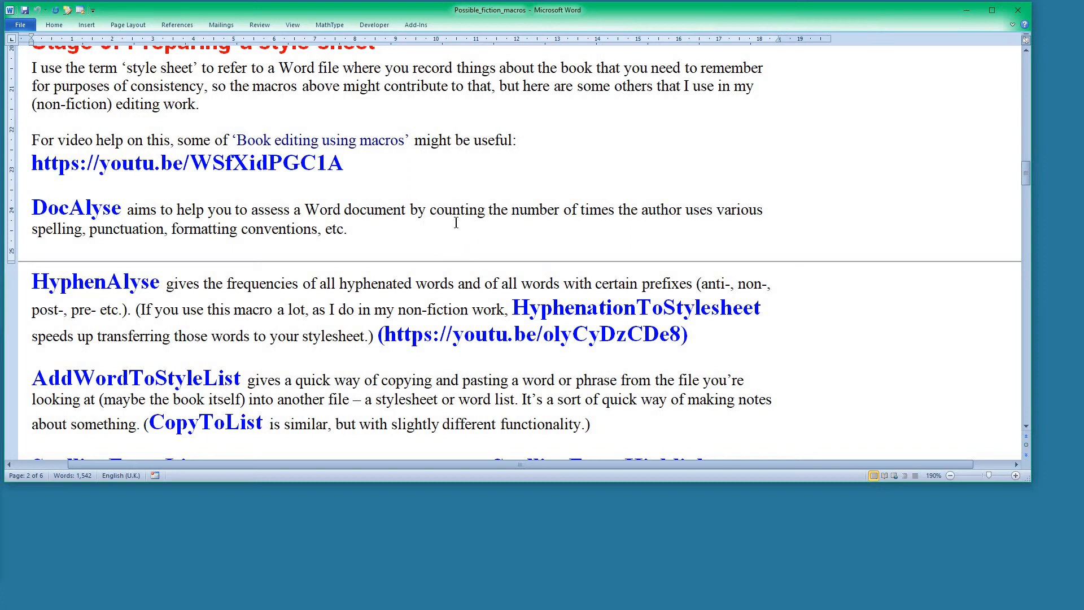
Open the Docalyse document, zoom it to 210% and select the "ten" and "10" rows
{"action": "key", "text": "ctrl+o"}
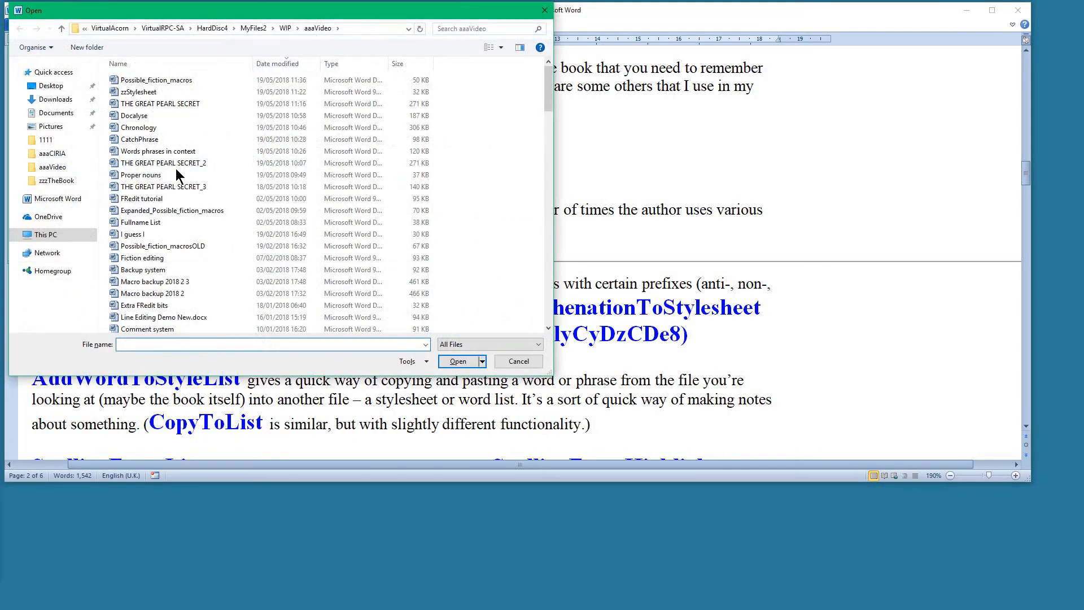
{"action": "double_click", "coordinate": [149, 115]}
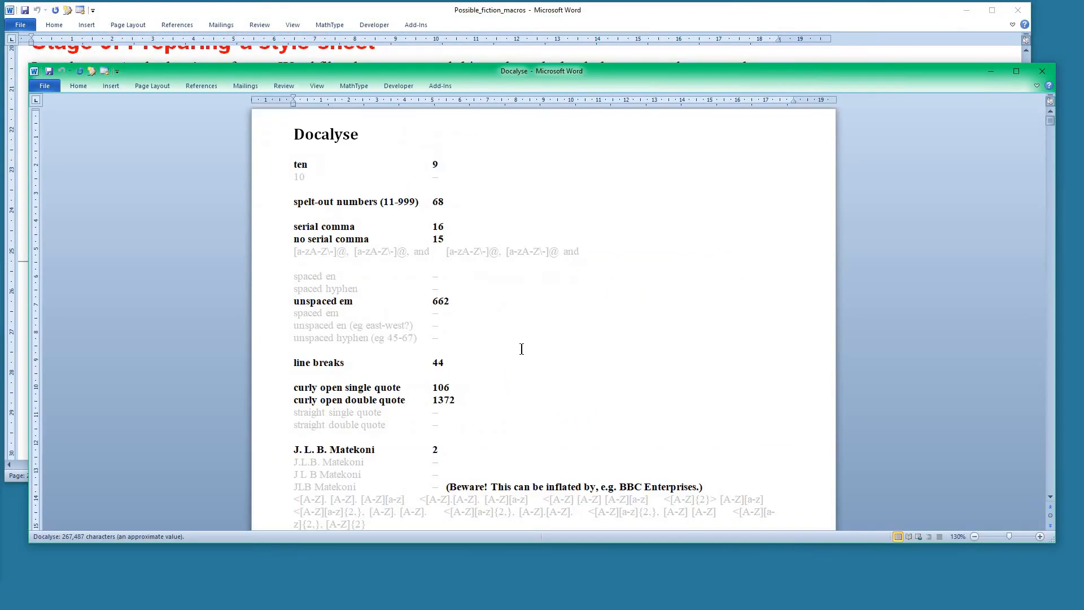
{"action": "scroll", "coordinate": [522, 348], "scroll_direction": "up", "scroll_amount": 1, "text": "ctrl"}
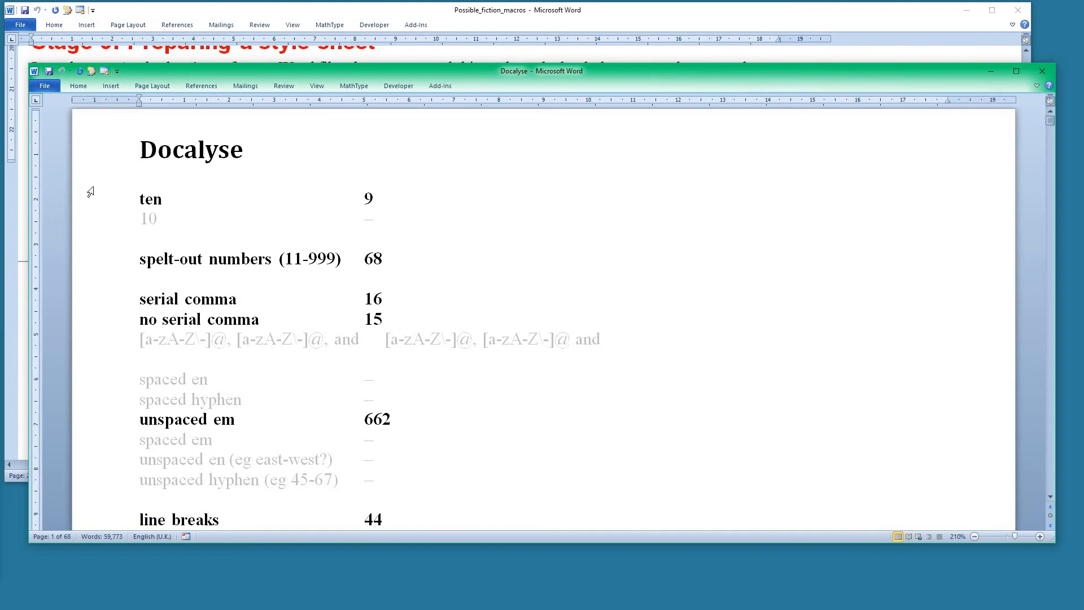
{"action": "left_click_drag", "start_coordinate": [90, 198], "coordinate": [92, 222]}
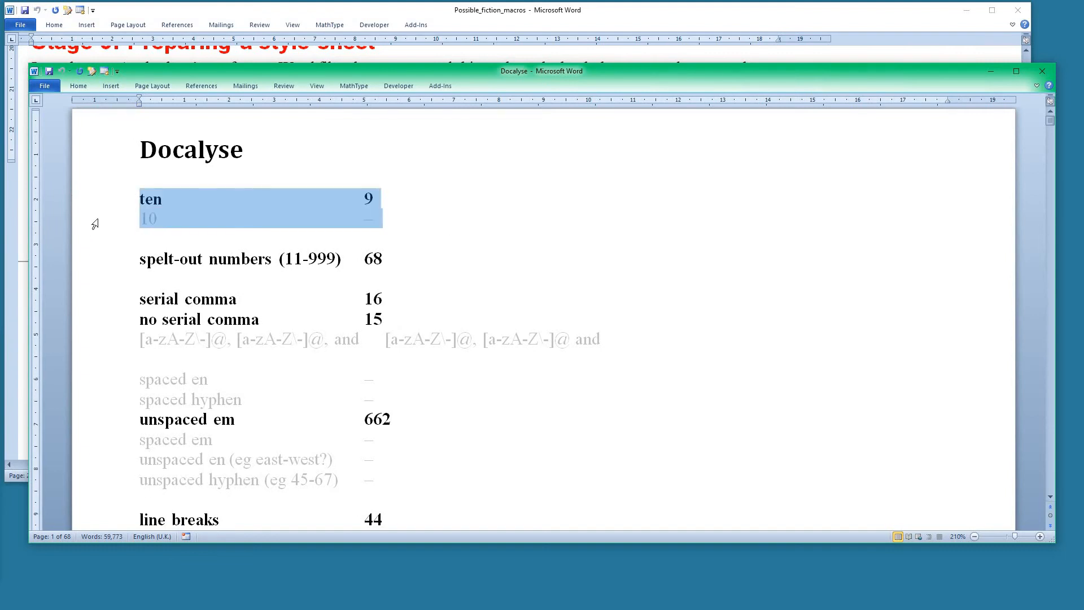
Examine the Docalyse counts from the number and serial comma rows through dashes, quotes and initials to the UK and US spelling rows
{"action": "left_click", "coordinate": [152, 220]}
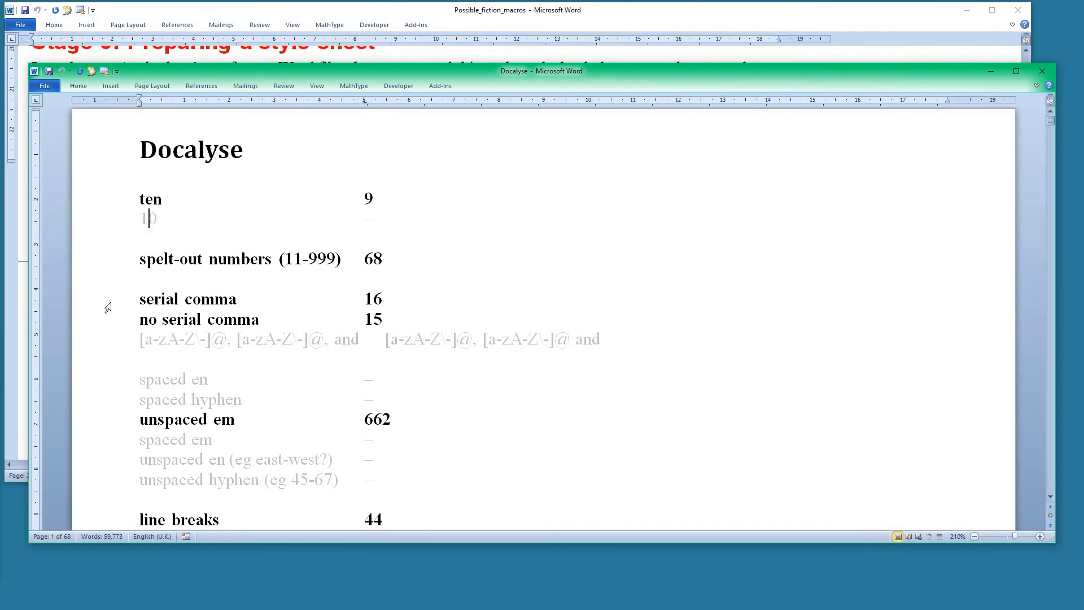
{"action": "left_click_drag", "start_coordinate": [109, 307], "coordinate": [138, 314]}
{"action": "left_click", "coordinate": [365, 299]}
{"action": "scroll", "coordinate": [212, 264], "scroll_direction": "down", "scroll_amount": 2}
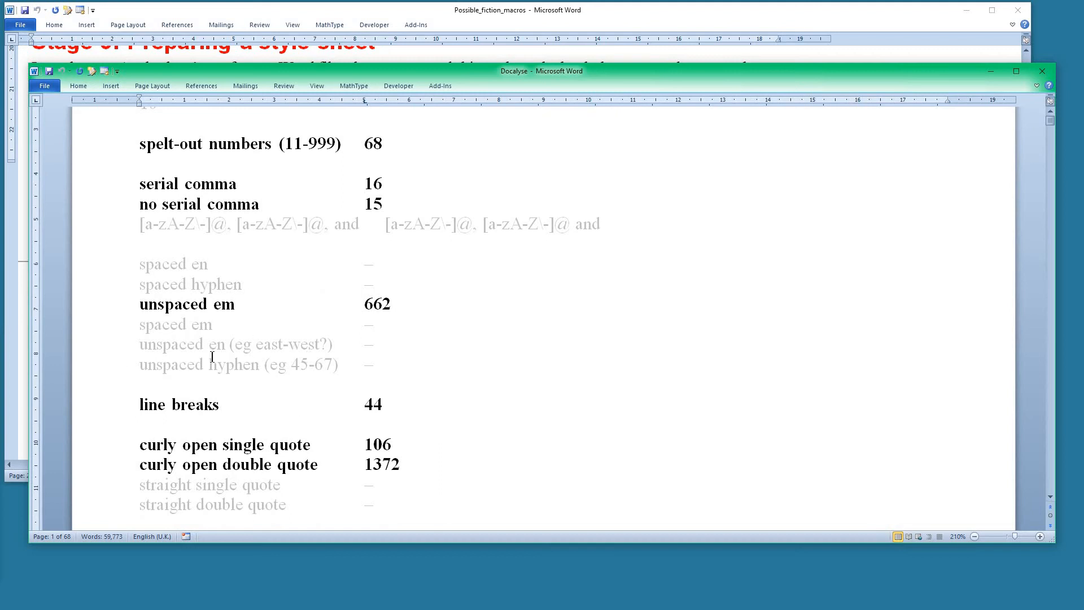
{"action": "scroll", "coordinate": [223, 300], "scroll_direction": "down", "scroll_amount": 1}
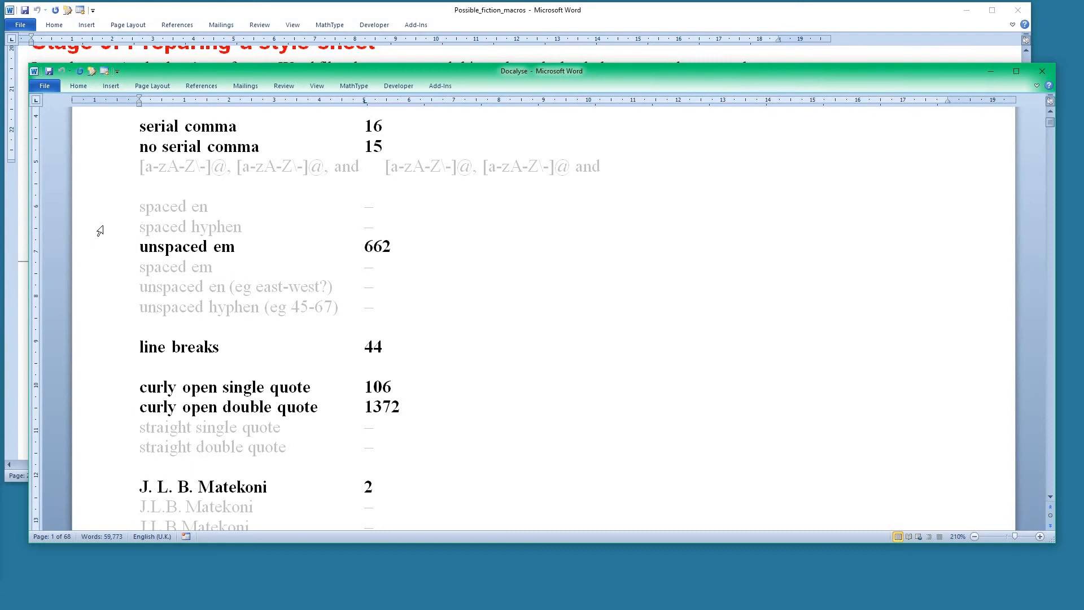
{"action": "scroll", "coordinate": [561, 273], "scroll_direction": "down", "scroll_amount": 2}
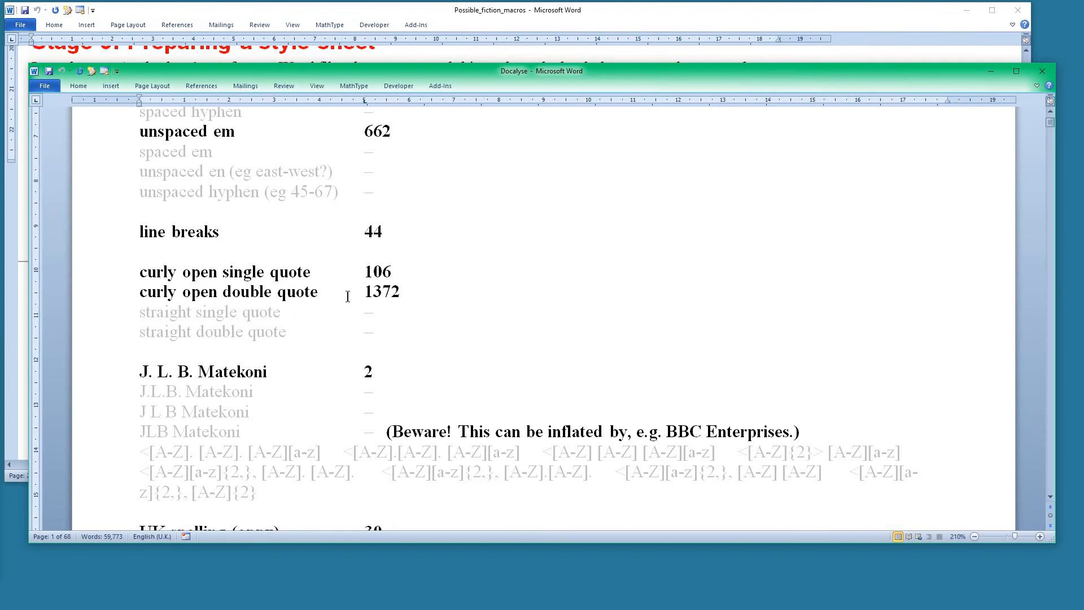
{"action": "scroll", "coordinate": [256, 314], "scroll_direction": "down", "scroll_amount": 2}
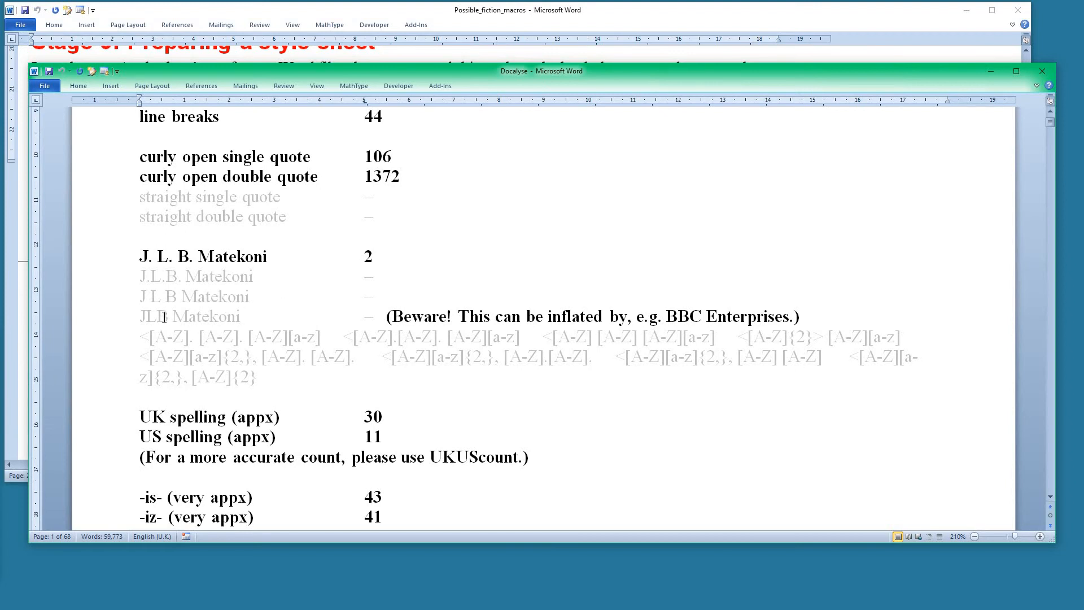
{"action": "scroll", "coordinate": [163, 321], "scroll_direction": "down", "scroll_amount": 2}
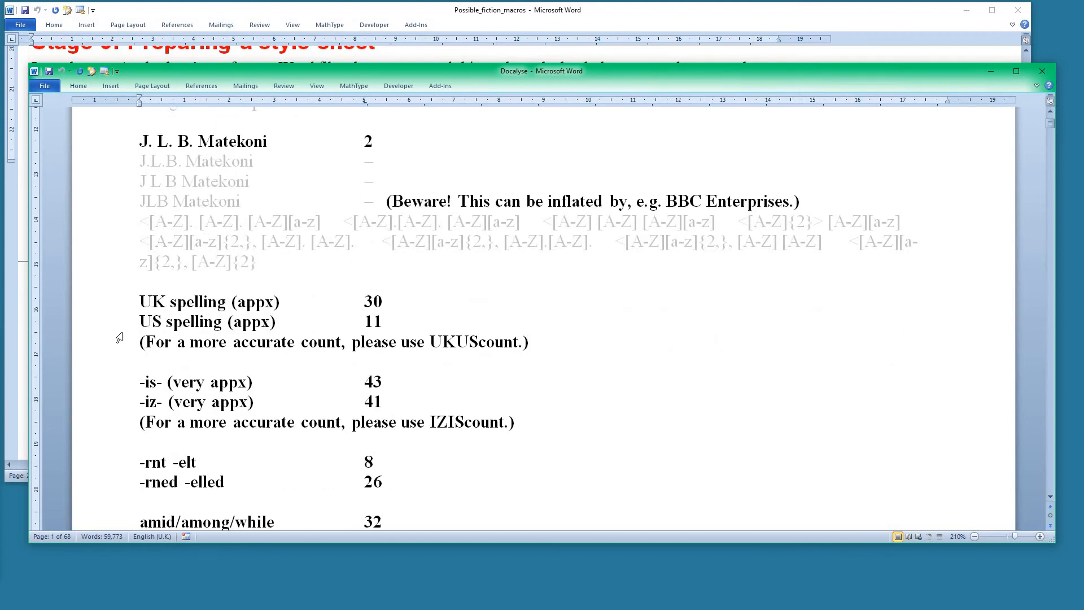
{"action": "scroll", "coordinate": [190, 257], "scroll_direction": "down", "scroll_amount": 2}
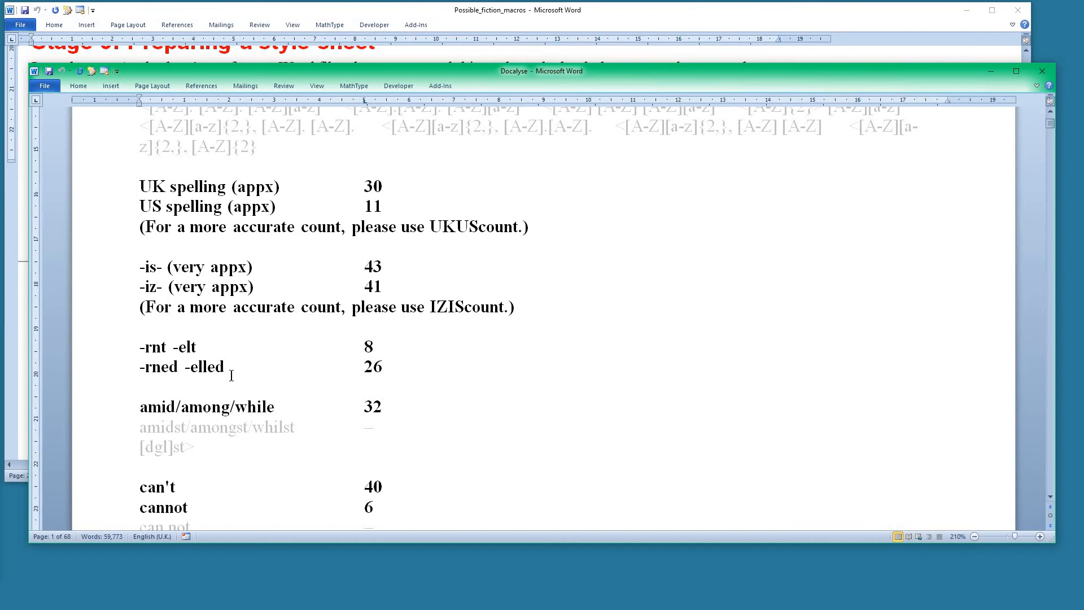
Select the "-rnt -elt" row, look through the contraction counts below it and close the Docalyse document
{"action": "left_click_drag", "start_coordinate": [107, 358], "coordinate": [109, 356]}
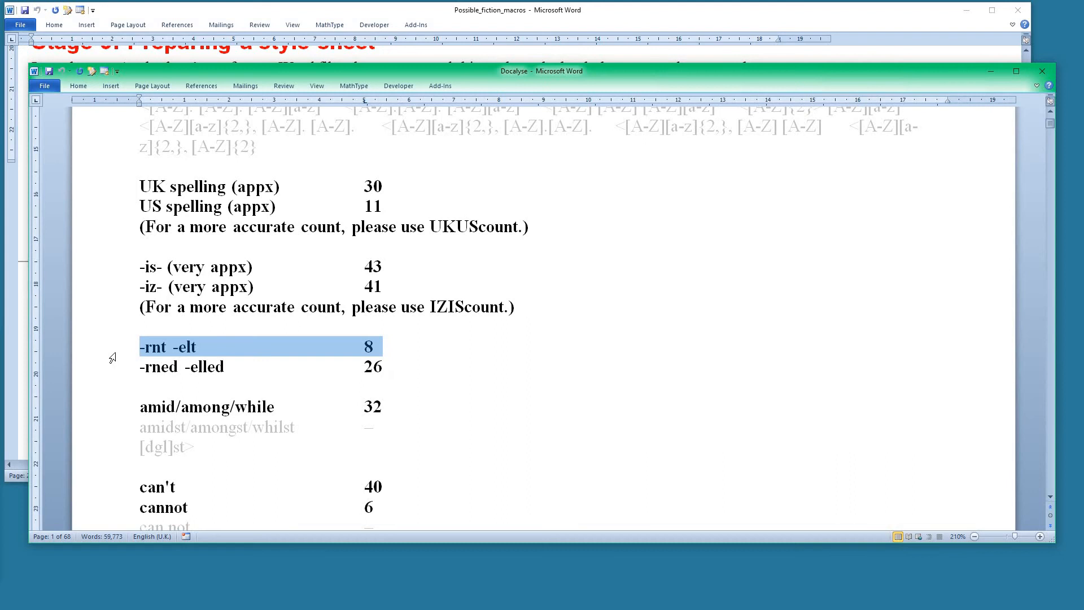
{"action": "left_click", "coordinate": [199, 344]}
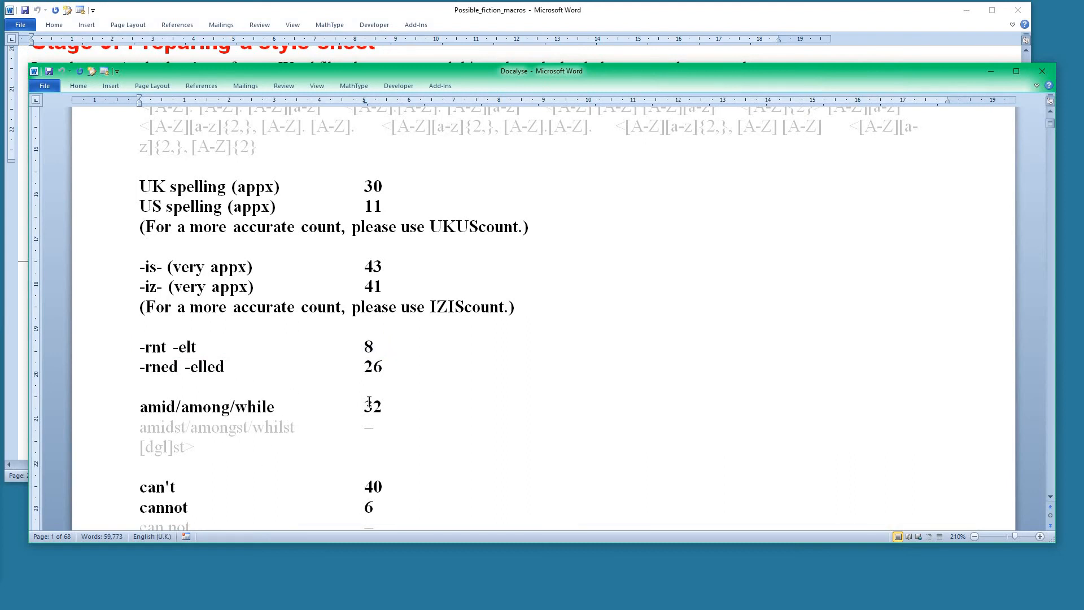
{"action": "scroll", "coordinate": [431, 392], "scroll_direction": "down", "scroll_amount": 1}
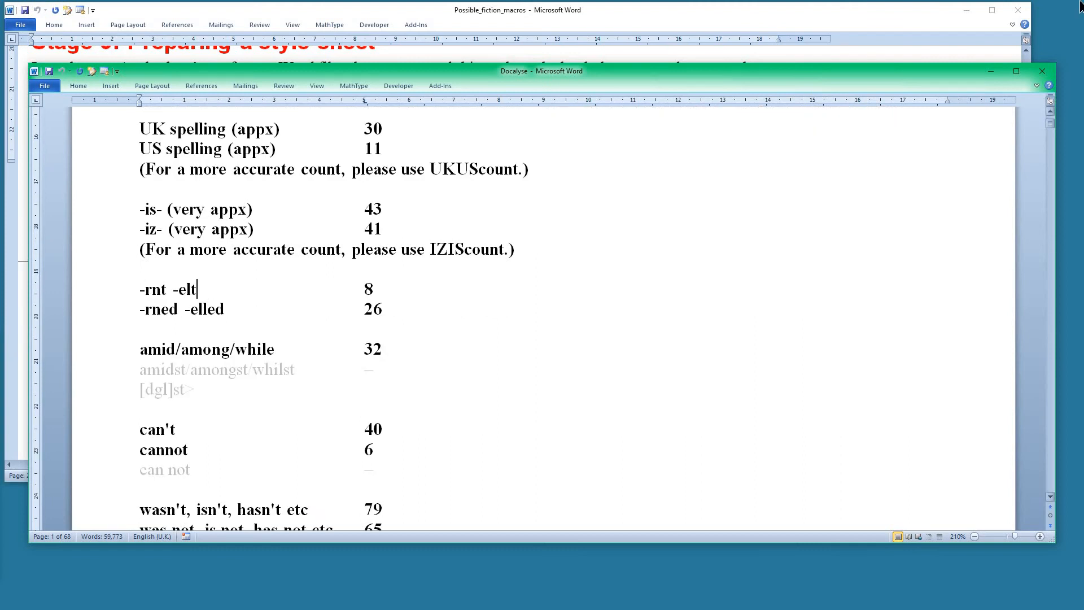
{"action": "left_click", "coordinate": [1042, 71]}
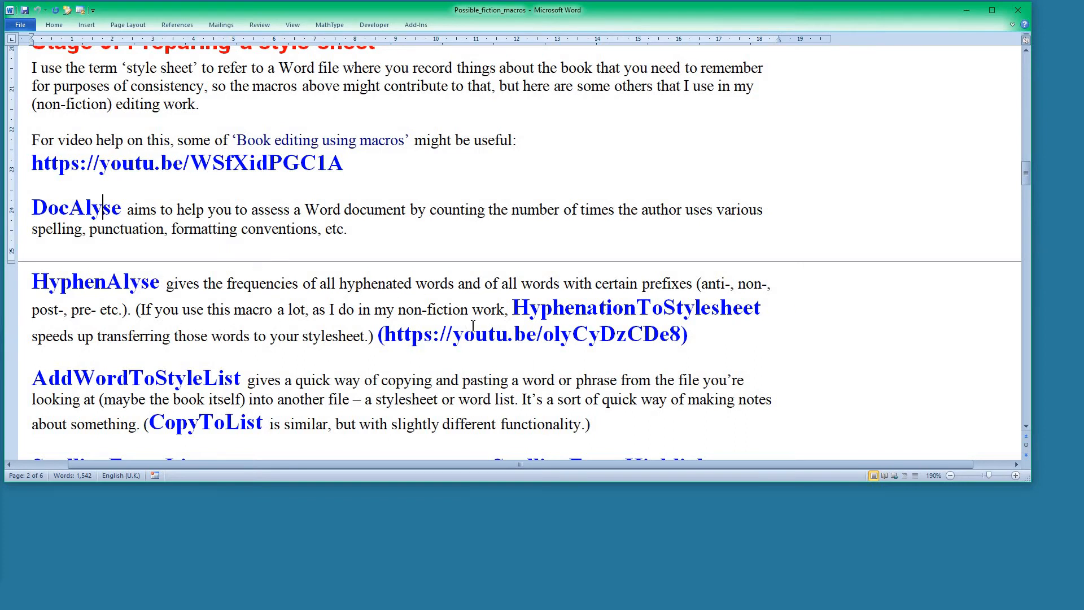
Read the remaining Stage 3 style sheet macro descriptions and continue to the navigation macros under Stage 4
{"action": "scroll", "coordinate": [354, 335], "scroll_direction": "down", "scroll_amount": 2}
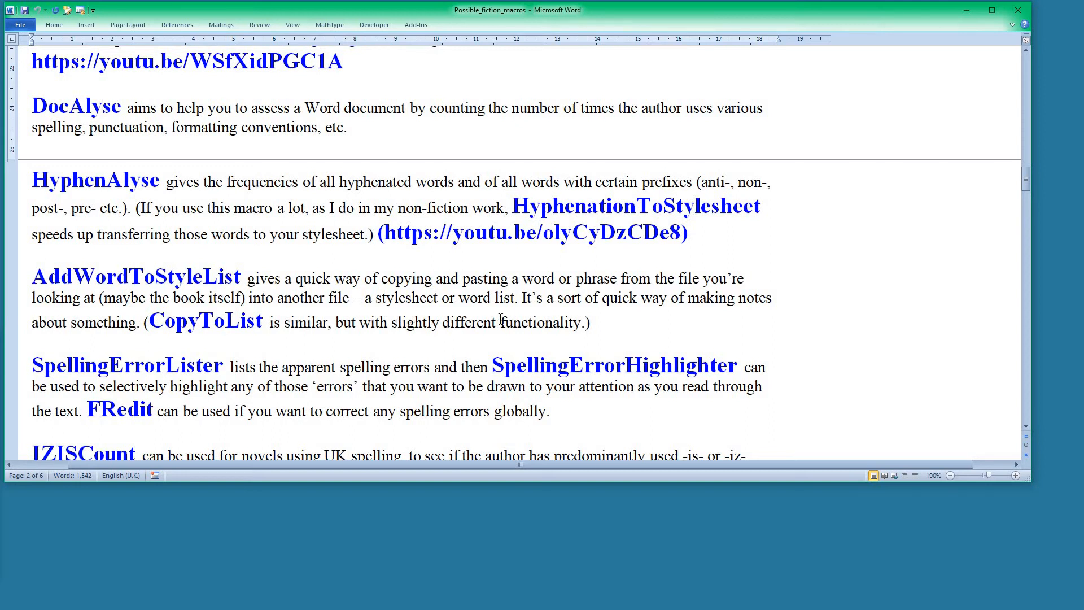
{"action": "double_click", "coordinate": [419, 297]}
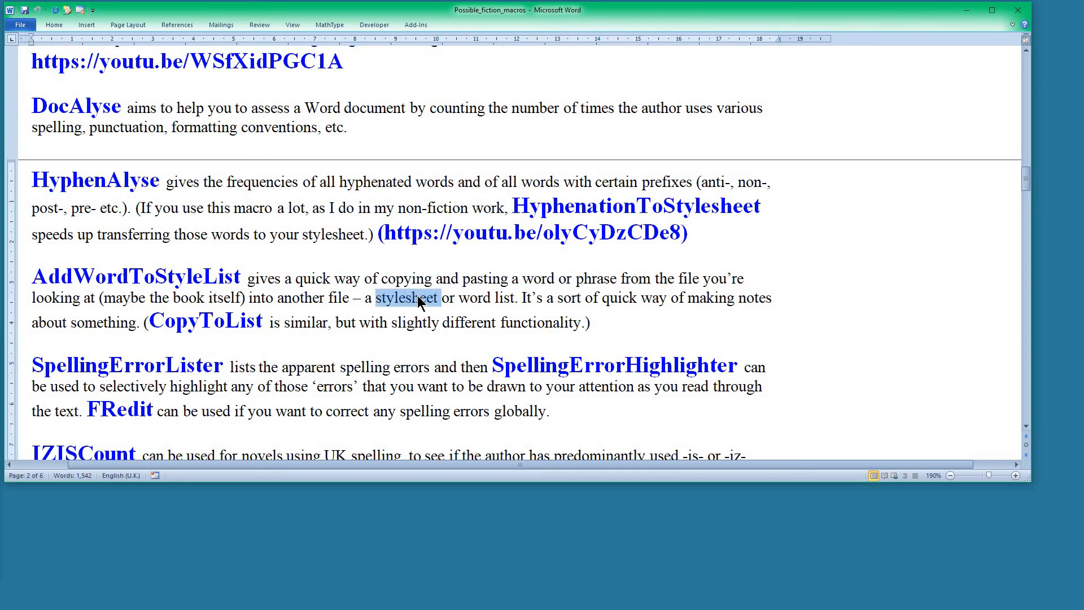
{"action": "key", "text": "ctrl+Up"}
{"action": "scroll", "coordinate": [362, 267], "scroll_direction": "down", "scroll_amount": 3}
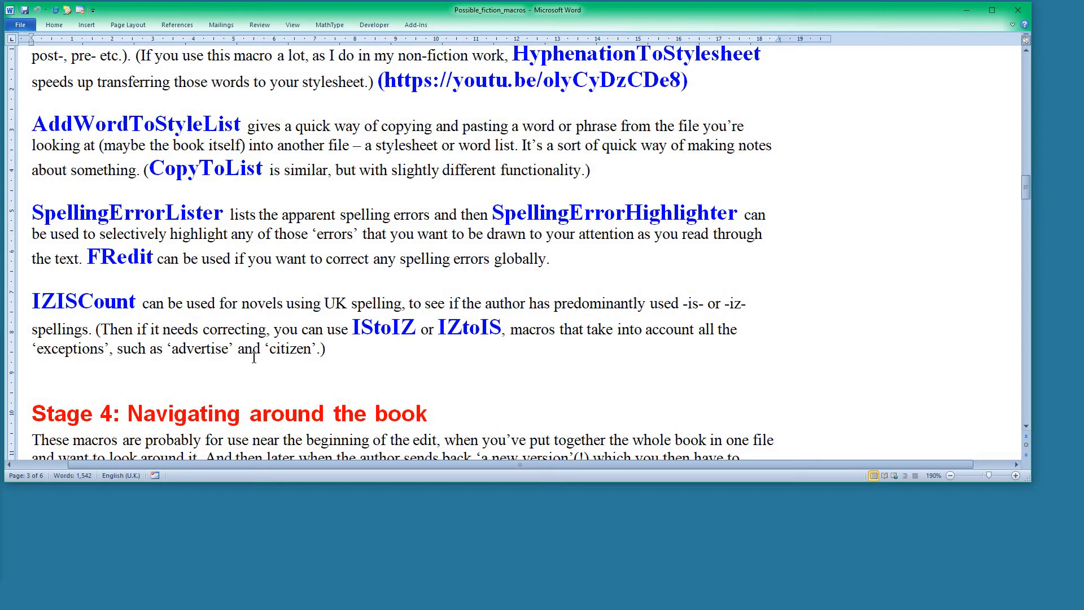
{"action": "scroll", "coordinate": [249, 350], "scroll_direction": "down", "scroll_amount": 2}
{"action": "scroll", "coordinate": [247, 342], "scroll_direction": "down", "scroll_amount": 1}
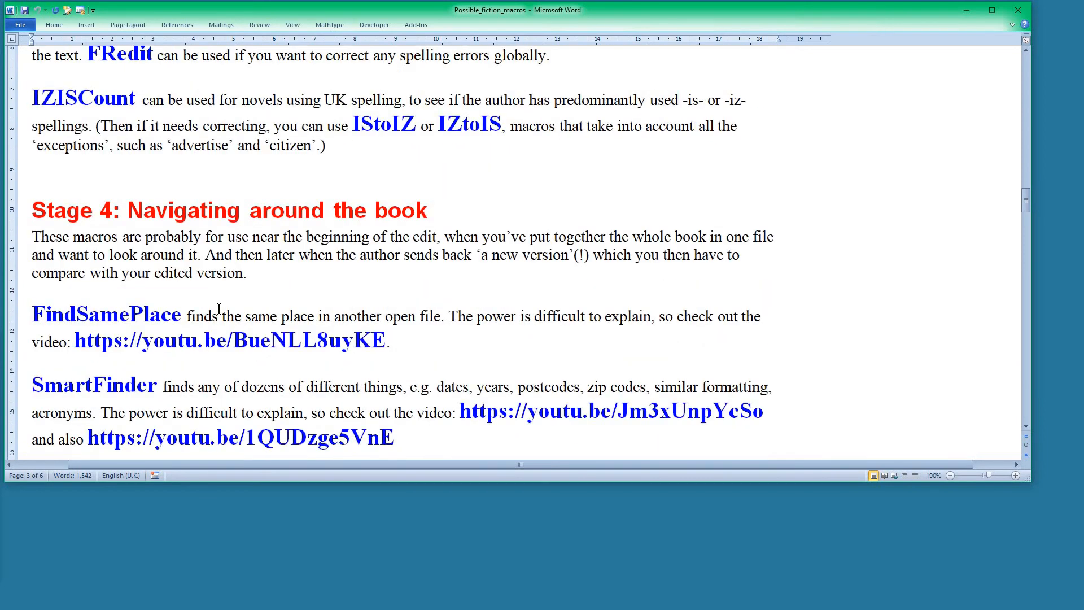
{"action": "scroll", "coordinate": [223, 305], "scroll_direction": "down", "scroll_amount": 1}
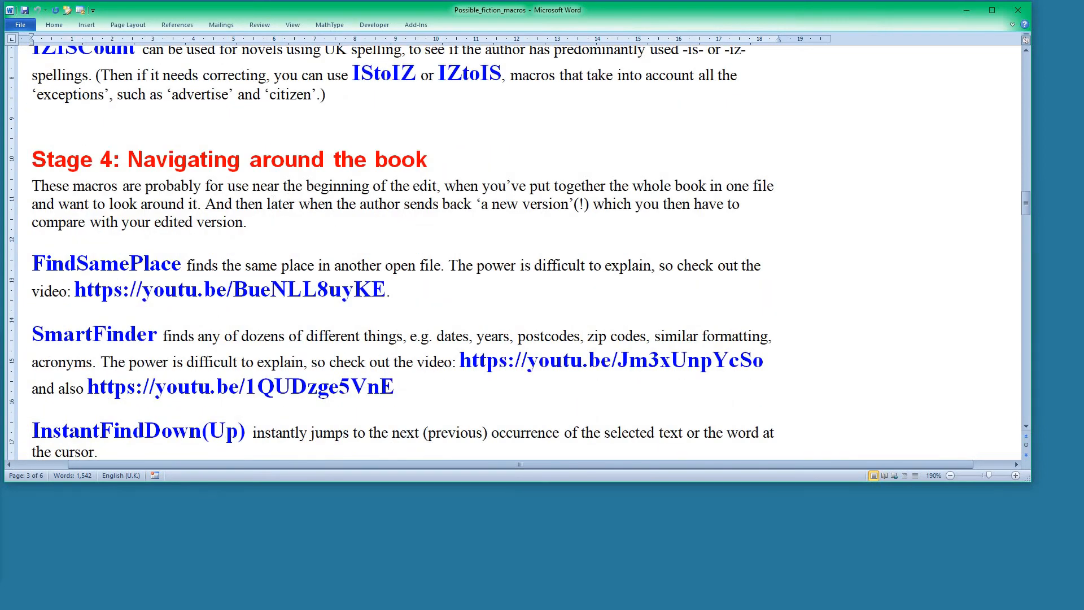
{"action": "left_click", "coordinate": [144, 262]}
{"action": "scroll", "coordinate": [164, 290], "scroll_direction": "down", "scroll_amount": 1}
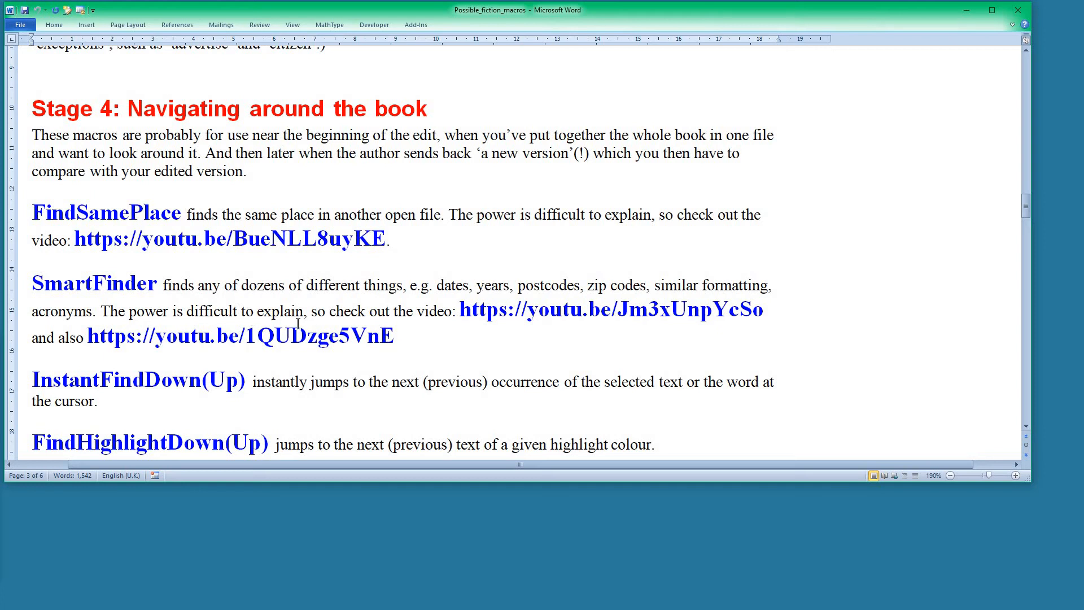
{"action": "scroll", "coordinate": [242, 350], "scroll_direction": "down", "scroll_amount": 2}
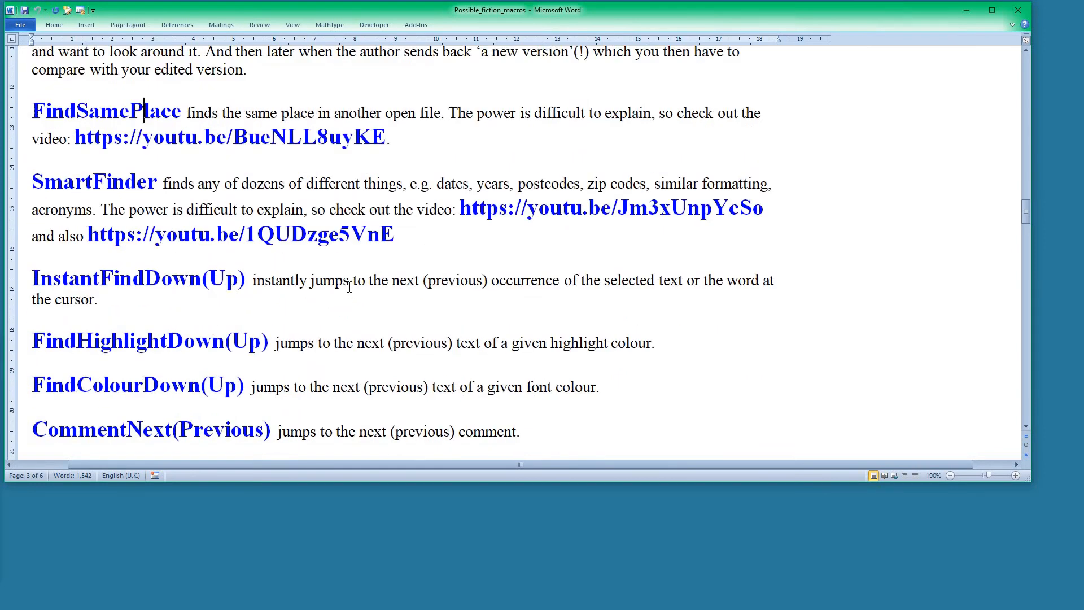
Select "next" in the InstantFindDown(Up) description and jump forward twice and back twice through its occurrences
{"action": "left_click", "coordinate": [323, 281]}
{"action": "left_click", "coordinate": [407, 280]}
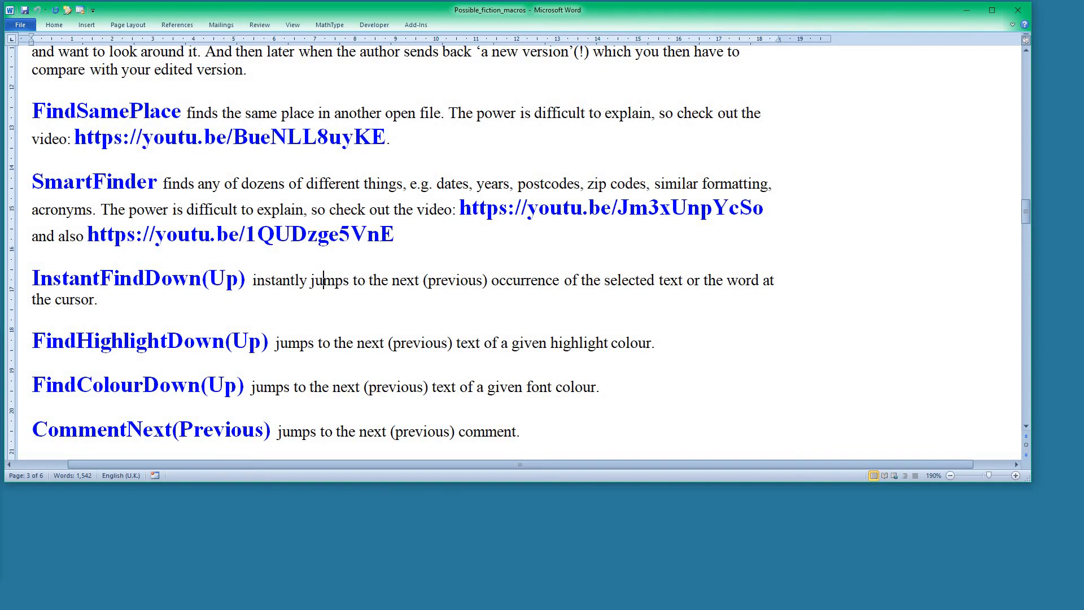
{"action": "double_click", "coordinate": [419, 284]}
{"action": "key", "text": "alt+Down"}
{"action": "key", "text": "alt+Down"}
{"action": "key", "text": "alt+Up"}
{"action": "key", "text": "alt+Up"}
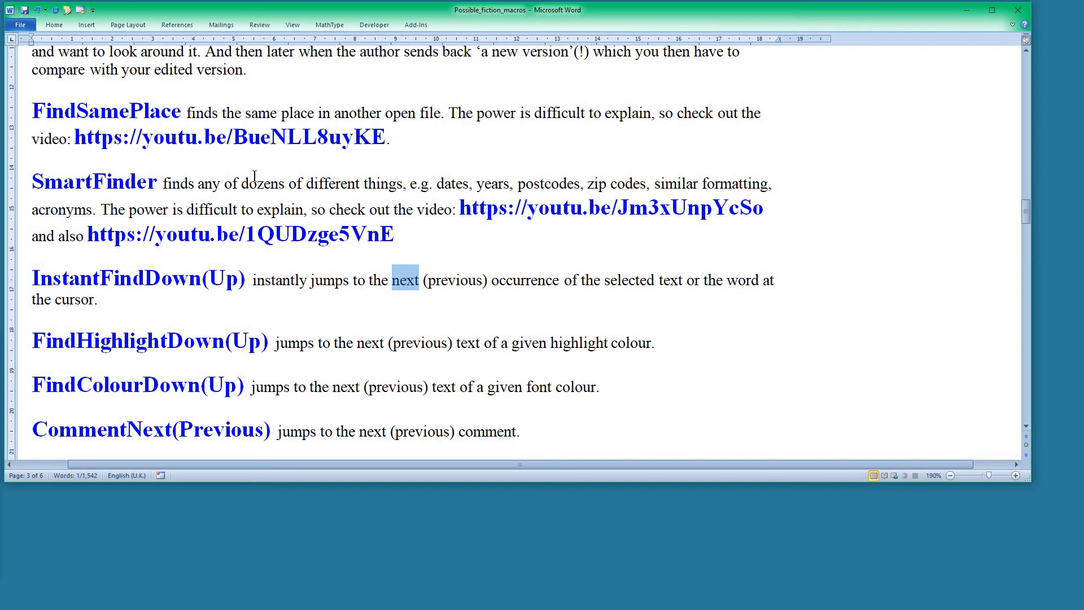
Select the text from the SmartFinder entry to the end of the document, clear the selection and return to the Stage 4 macros
{"action": "left_click", "coordinate": [137, 184]}
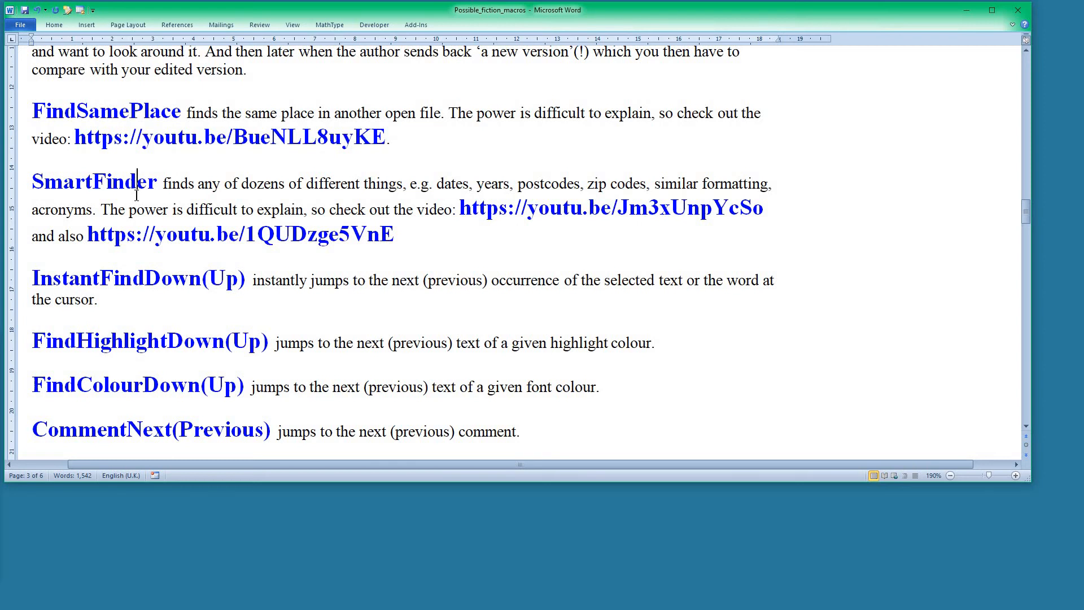
{"action": "key", "text": "ctrl+shift+End"}
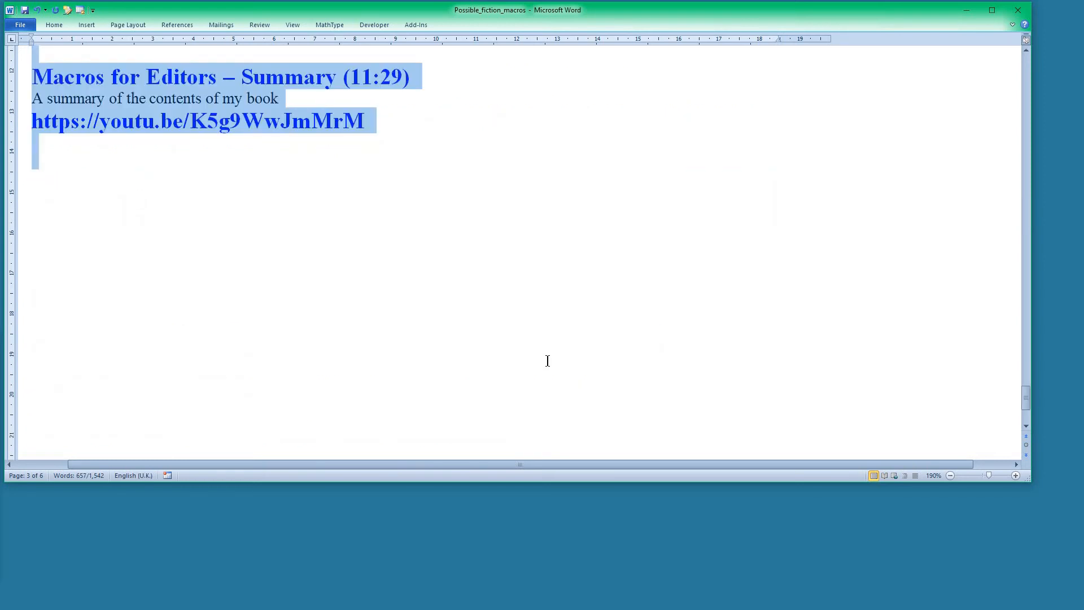
{"action": "key", "text": "Left"}
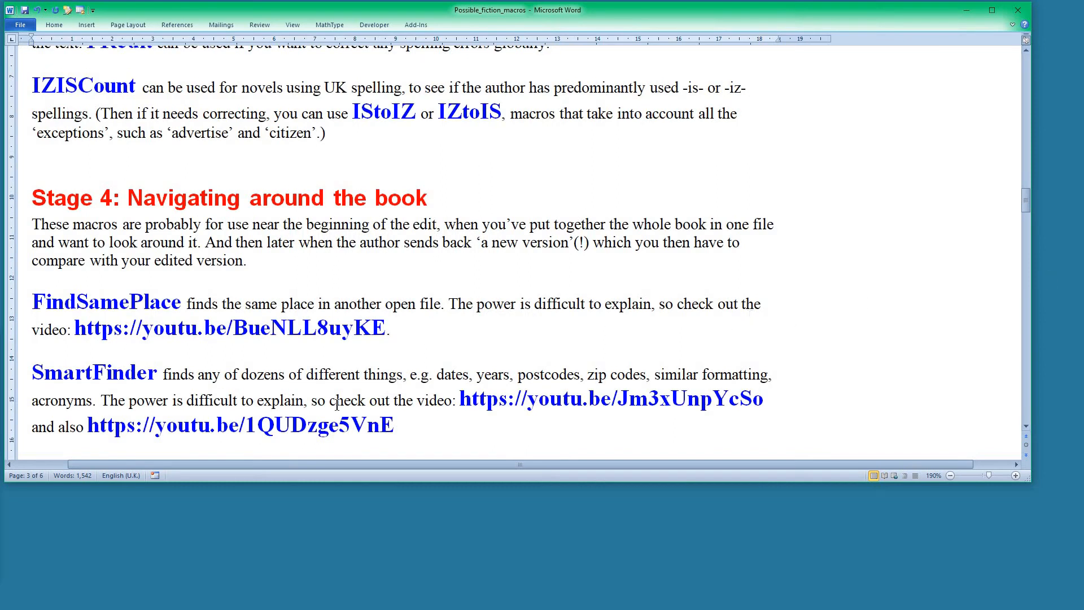
{"action": "scroll", "coordinate": [410, 408], "scroll_direction": "down", "scroll_amount": 6}
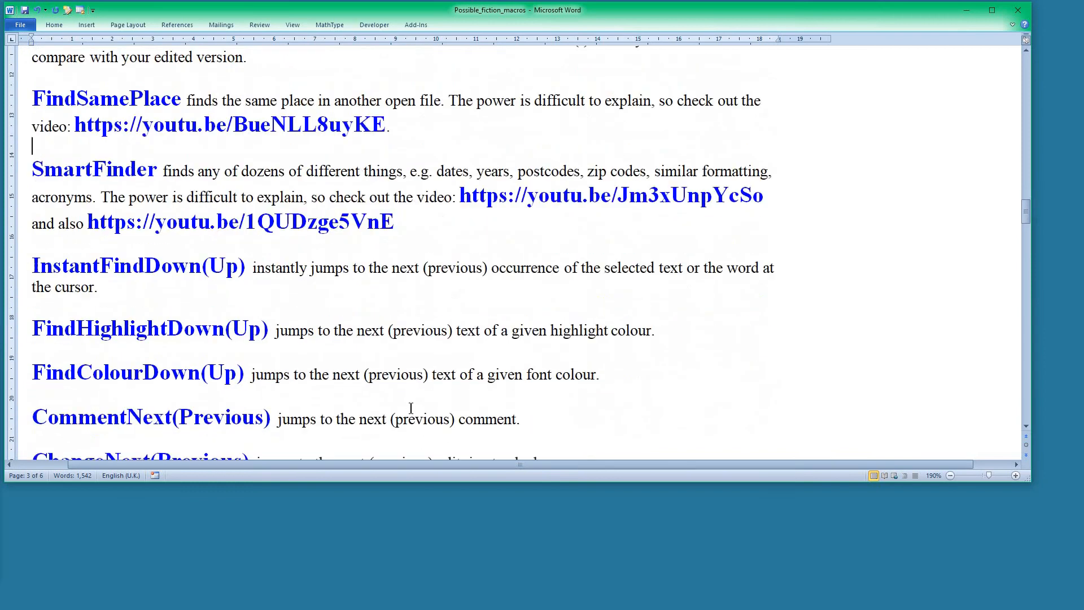
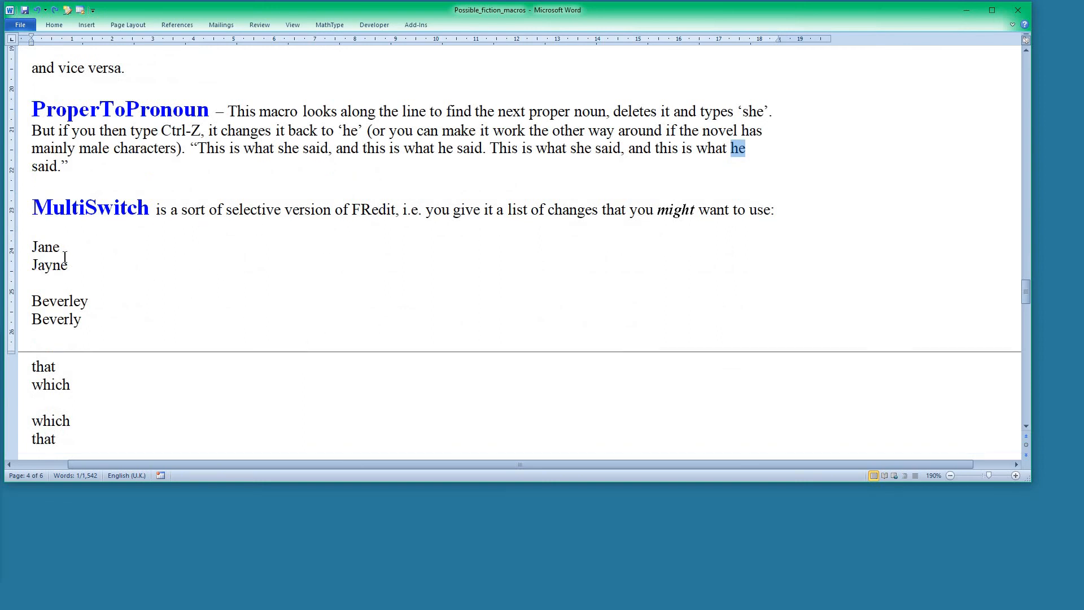
Run MultiSwitch on the first name in its first example pair and examine the matching name pairs in the switch list document
{"action": "left_click", "coordinate": [38, 246]}
{"action": "key", "text": "alt+m"}
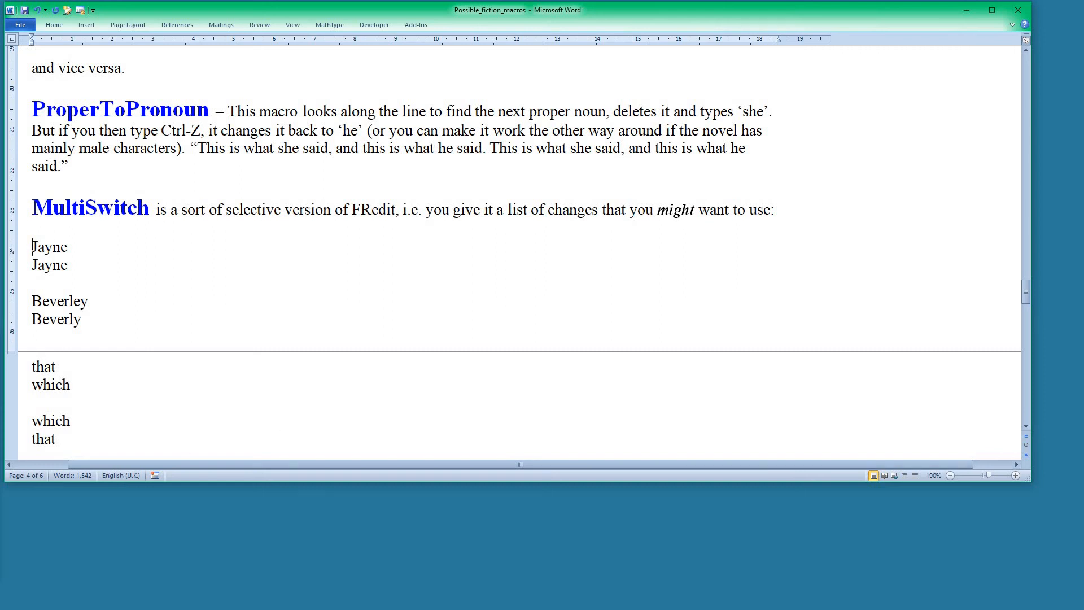
{"action": "left_click_drag", "start_coordinate": [463, 607], "coordinate": [869, 235]}
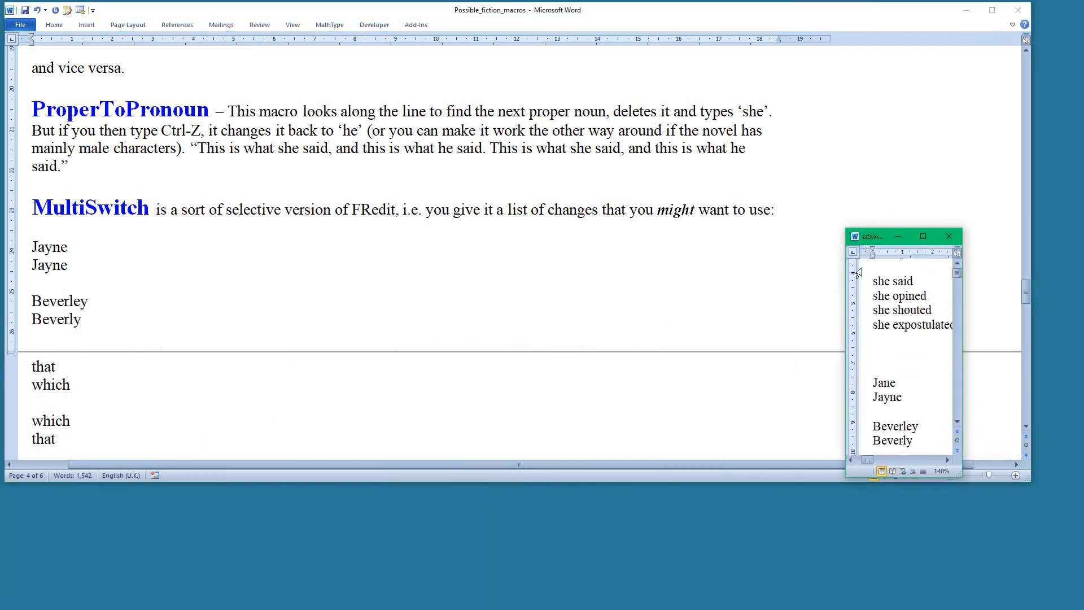
{"action": "left_click", "coordinate": [857, 398]}
{"action": "scroll", "coordinate": [922, 448], "scroll_direction": "down", "scroll_amount": 3}
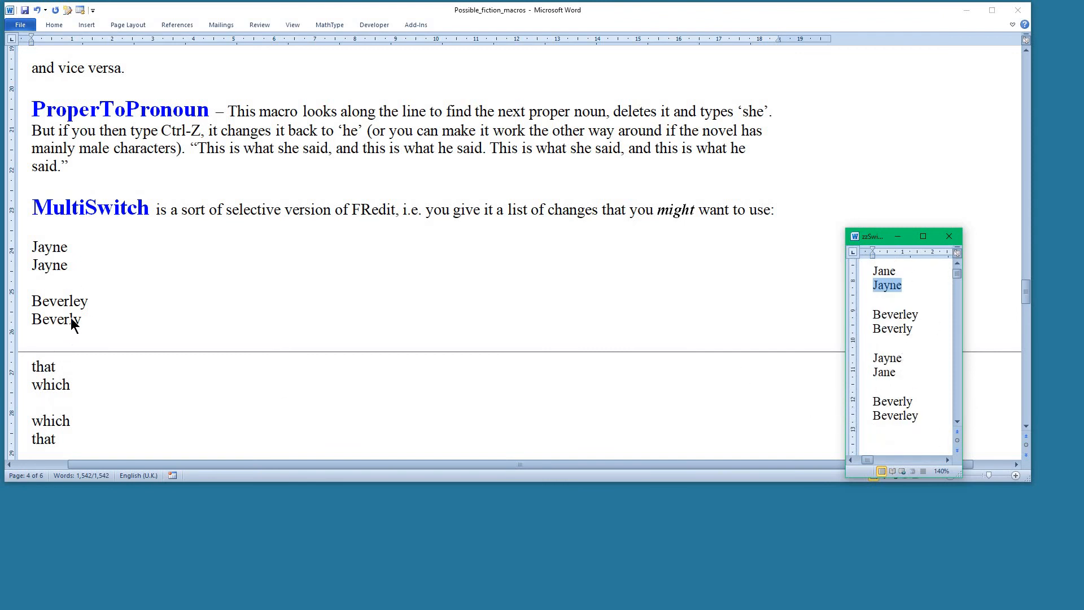
{"action": "scroll", "coordinate": [904, 333], "scroll_direction": "down", "scroll_amount": 10}
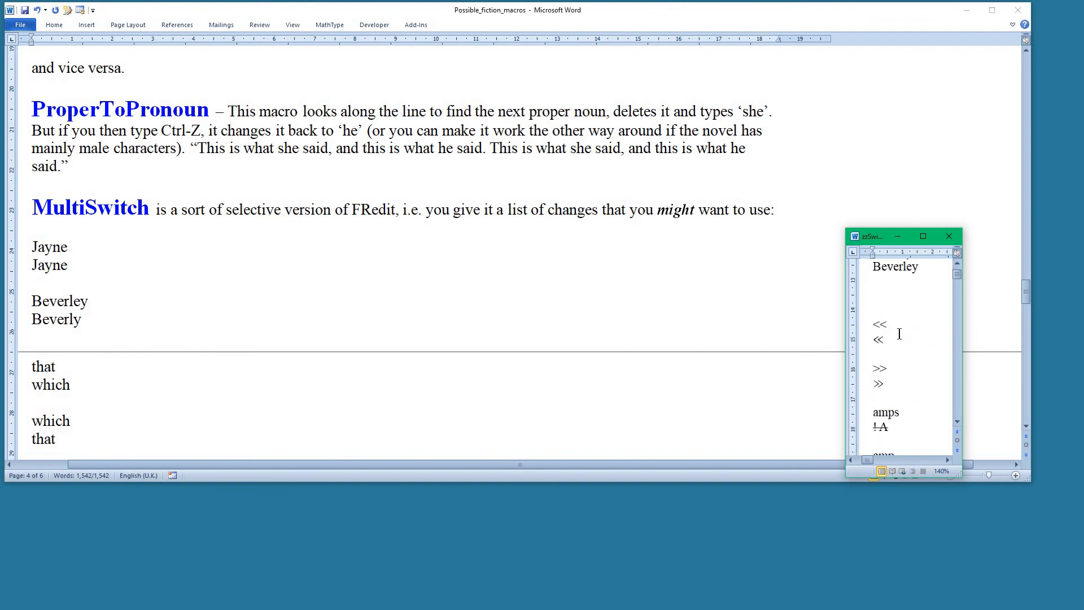
{"action": "scroll", "coordinate": [904, 334], "scroll_direction": "down", "scroll_amount": 3}
{"action": "scroll", "coordinate": [906, 335], "scroll_direction": "up", "scroll_amount": 12}
Run MultiSwitch twice on the first name of the second example pair and once on the name below it
{"action": "left_click", "coordinate": [149, 327]}
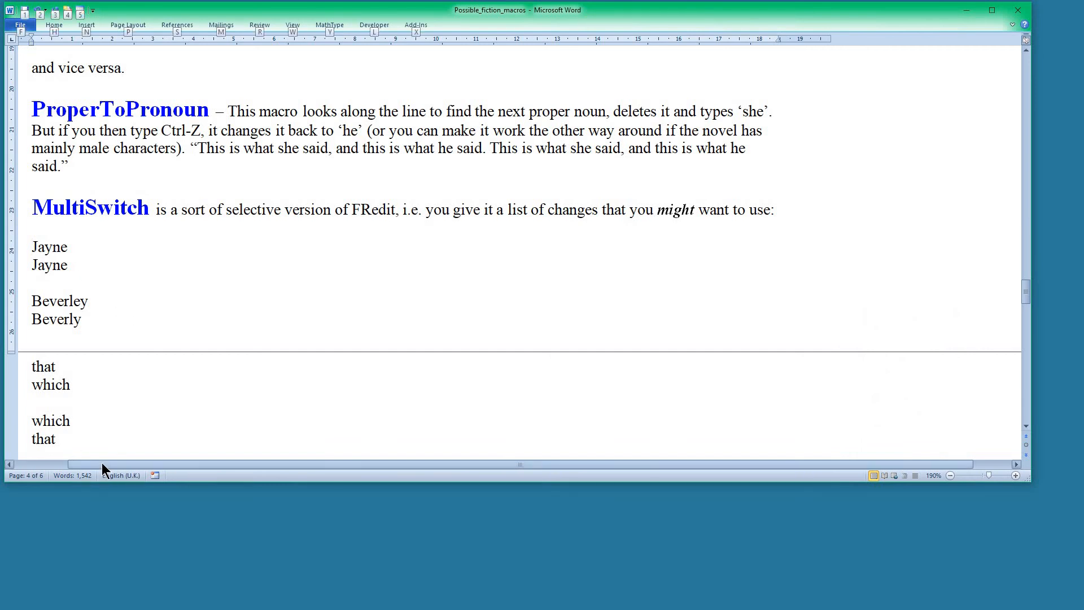
{"action": "key", "text": "alt+s"}
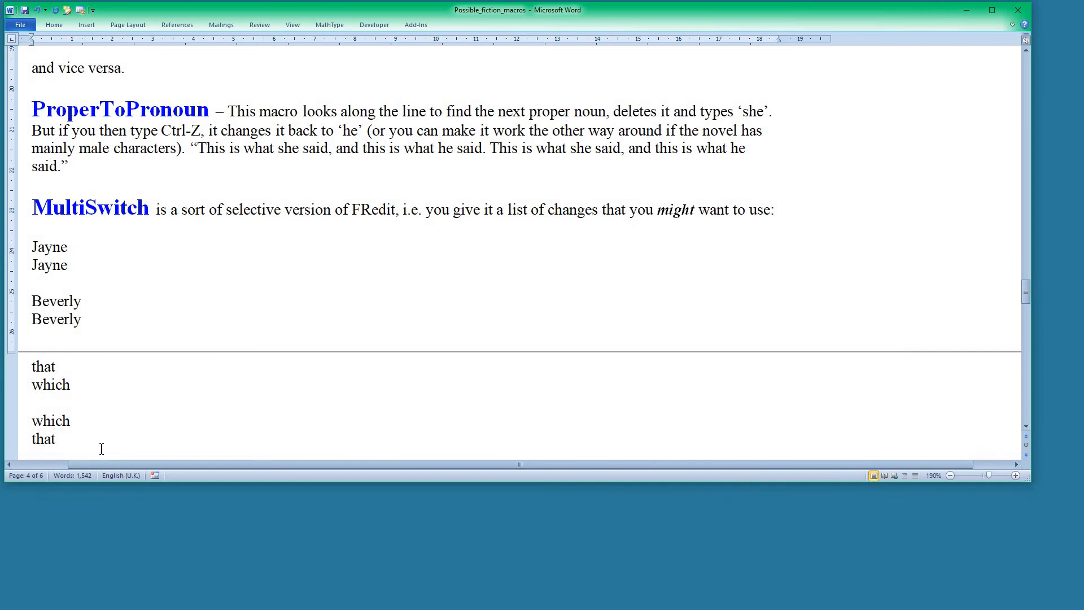
{"action": "key", "text": "alt+s"}
{"action": "key", "text": "Down"}
{"action": "key", "text": "alt+s"}
Narrow the macro descriptions window to uncover the switch list, and switch the first example "that" to "which" with MultiSwitch
{"action": "left_click_drag", "start_coordinate": [1030, 481], "coordinate": [795, 488]}
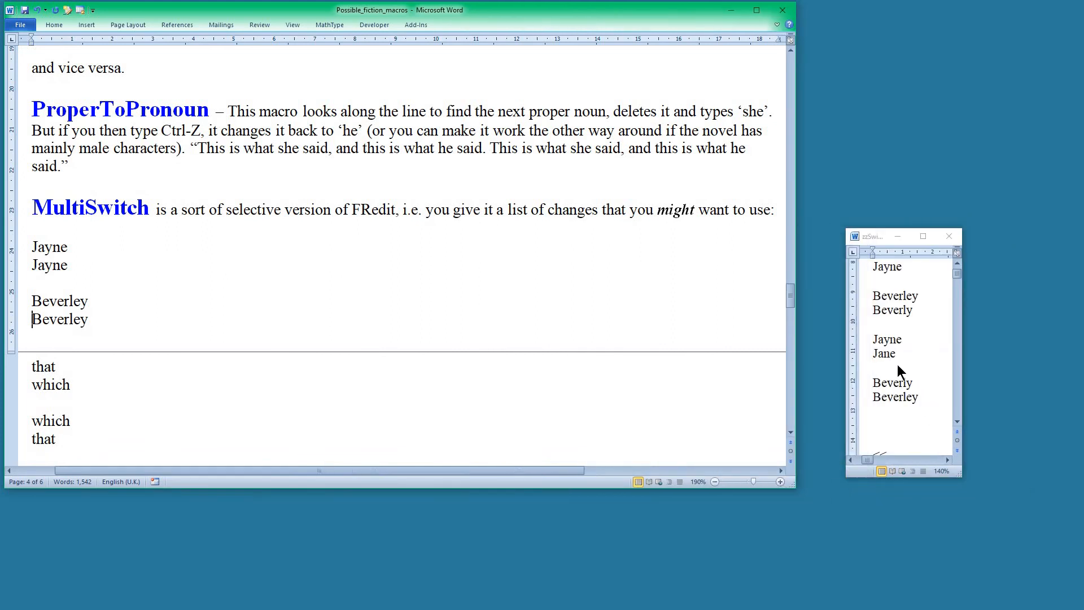
{"action": "left_click", "coordinate": [44, 367]}
{"action": "key", "text": "alt+s"}
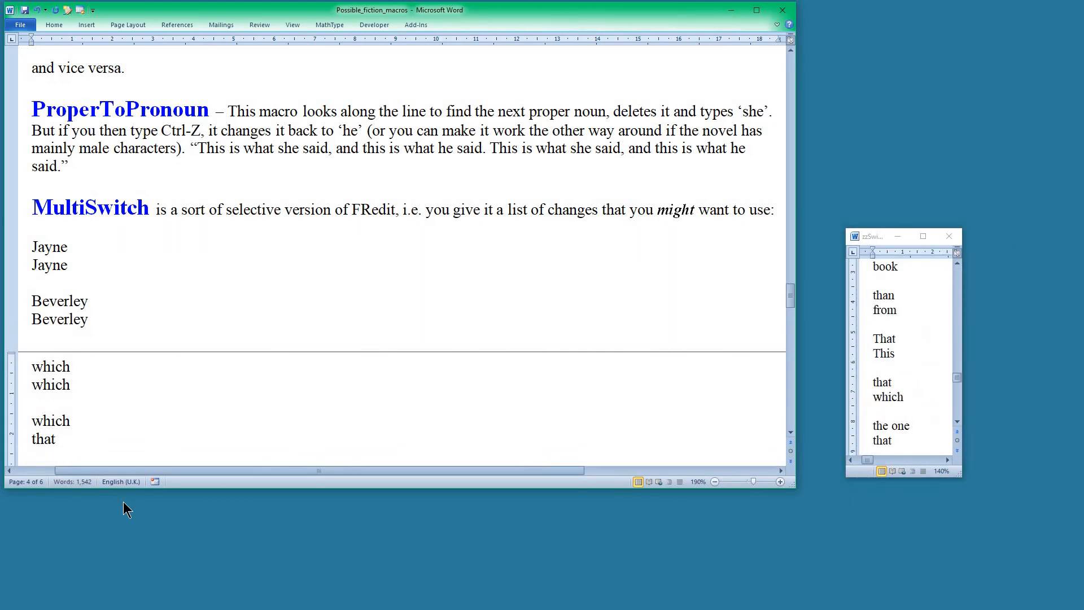
{"action": "left_click", "coordinate": [884, 237]}
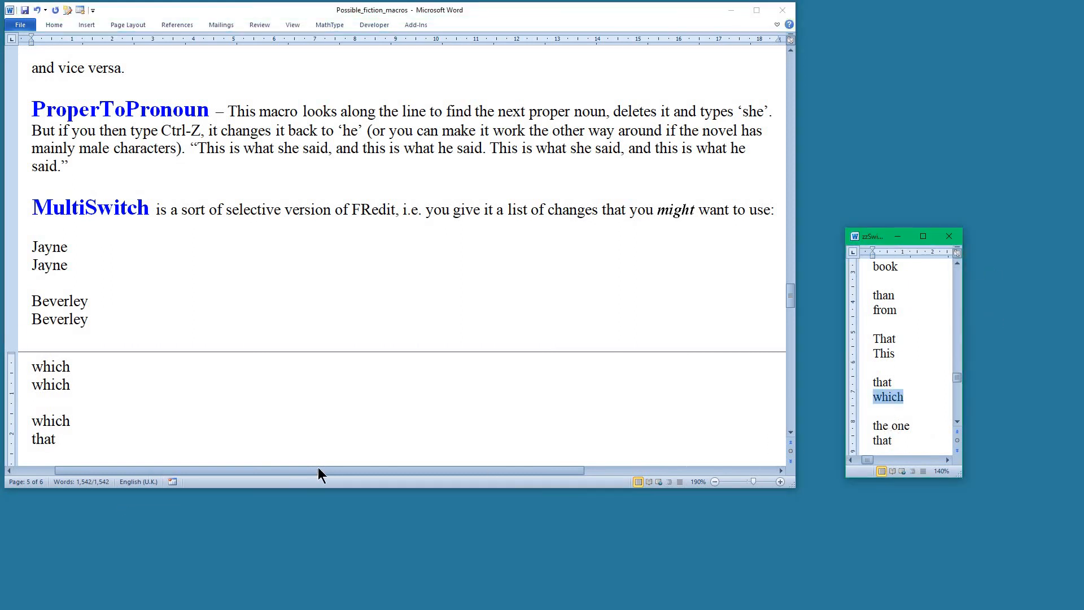
{"action": "left_click", "coordinate": [70, 382]}
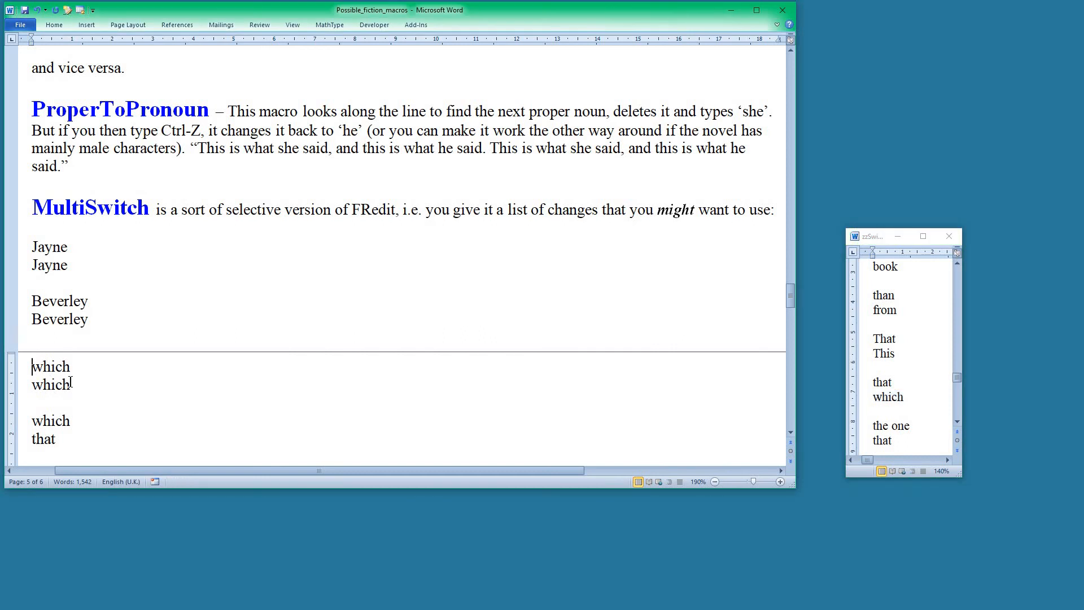
Switch the first example "which" to "that" with MultiSwitch, and change "is" in the MultiSwitch description to "are" and back
{"action": "key", "text": "alt+s"}
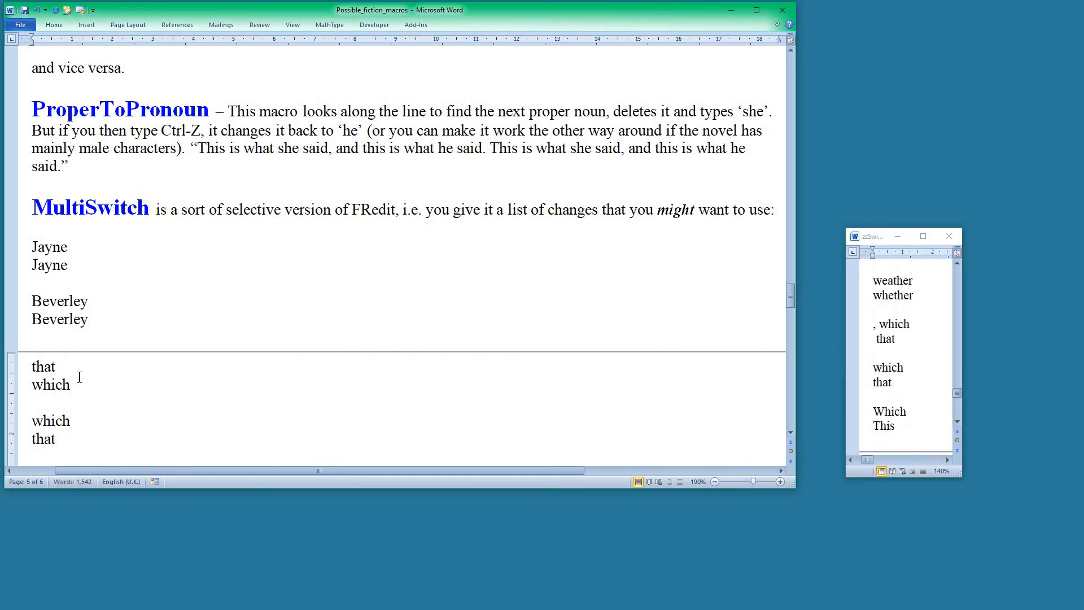
{"action": "left_click", "coordinate": [159, 209]}
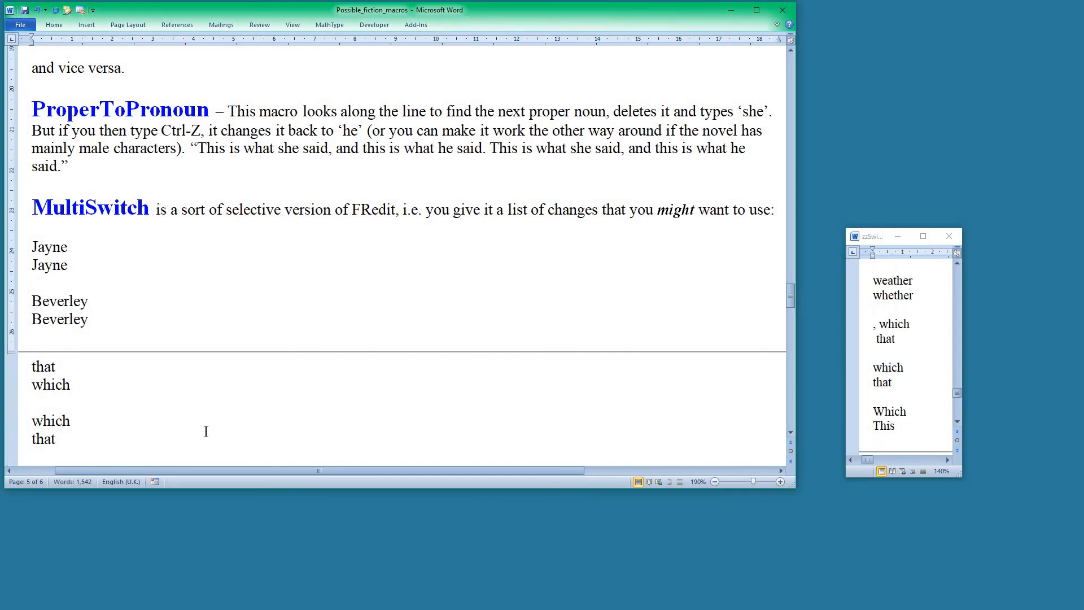
{"action": "key", "text": "alt+s"}
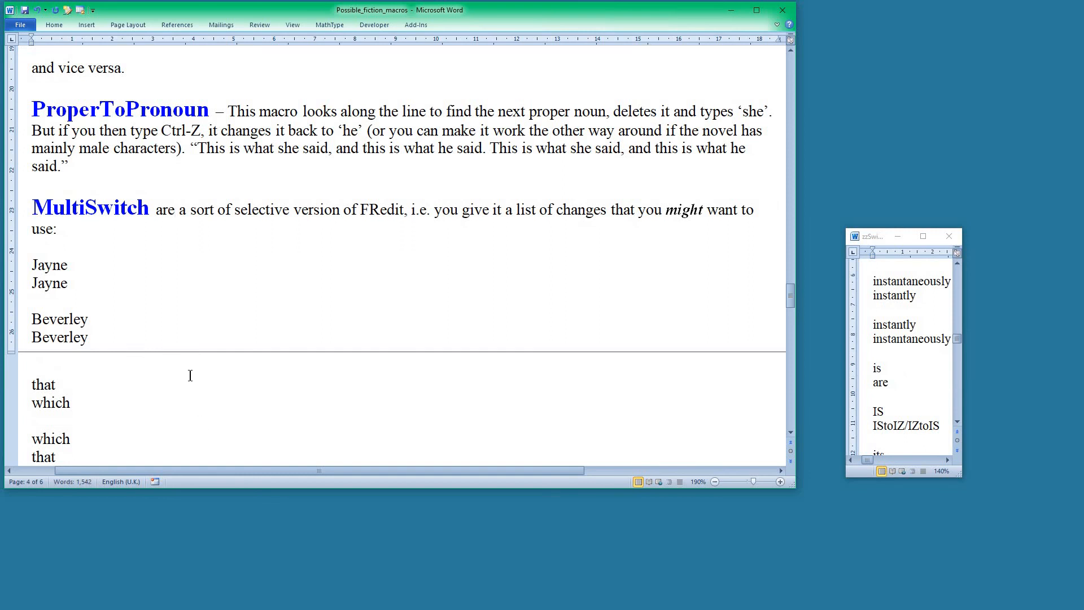
{"action": "left_click", "coordinate": [157, 204]}
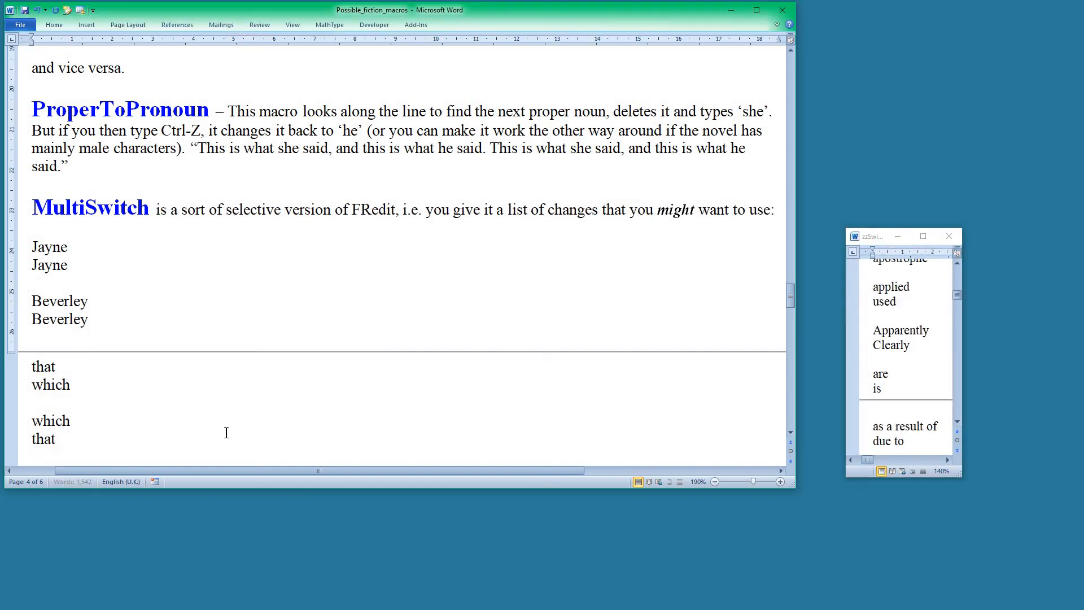
{"action": "key", "text": "alt+s"}
Run MultiSwitch on the first "she said" in the ProperToPronoun example and choose alternative 1, "she opined"
{"action": "scroll", "coordinate": [891, 360], "scroll_direction": "down", "scroll_amount": 2}
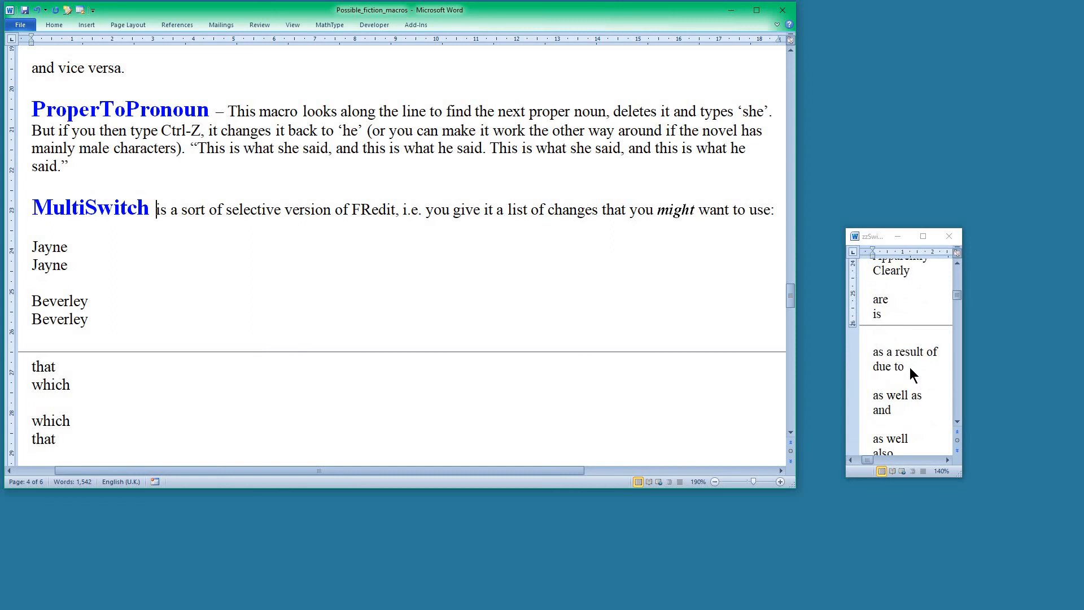
{"action": "scroll", "coordinate": [905, 421], "scroll_direction": "down", "scroll_amount": 2}
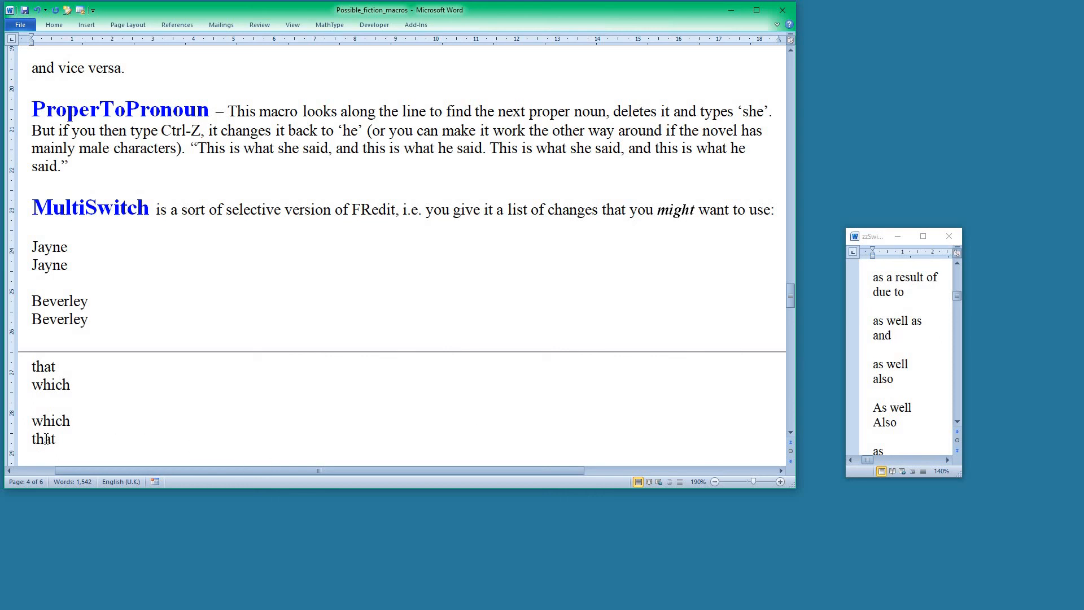
{"action": "scroll", "coordinate": [123, 410], "scroll_direction": "down", "scroll_amount": 2}
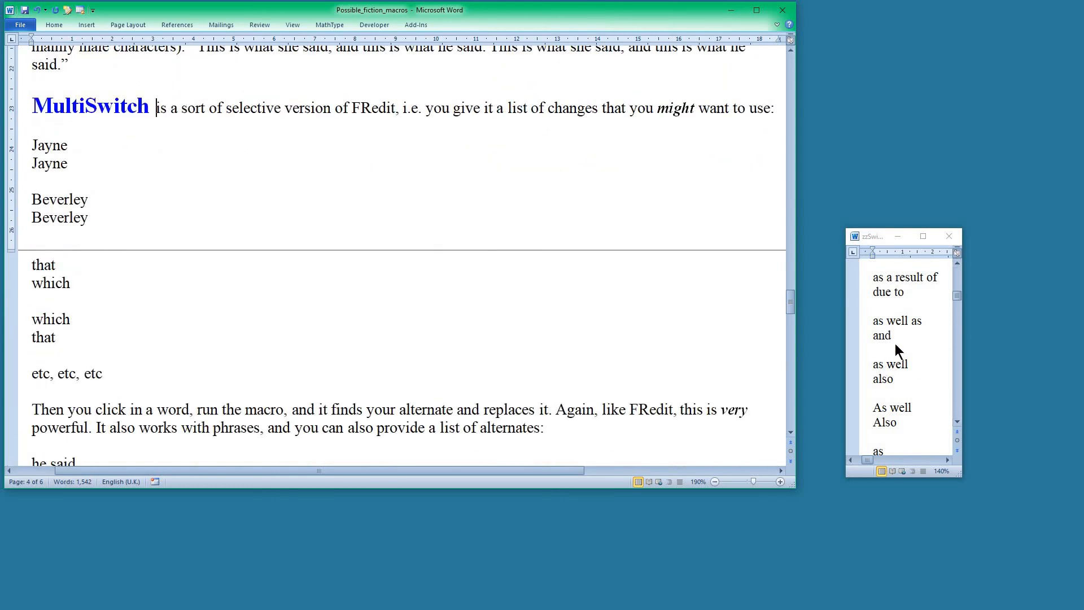
{"action": "scroll", "coordinate": [106, 412], "scroll_direction": "down", "scroll_amount": 2}
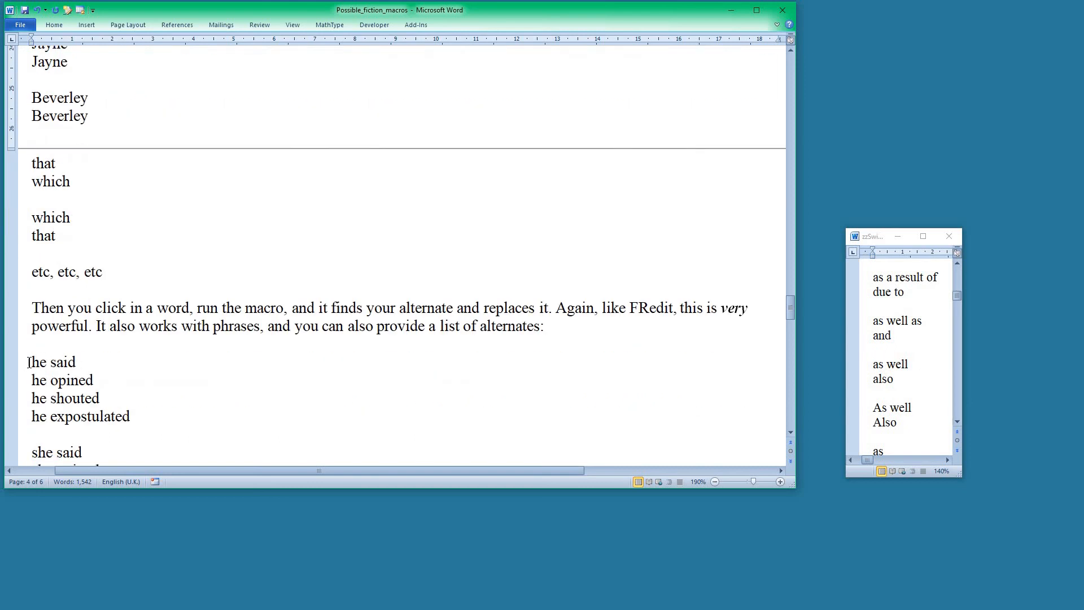
{"action": "left_click", "coordinate": [39, 362]}
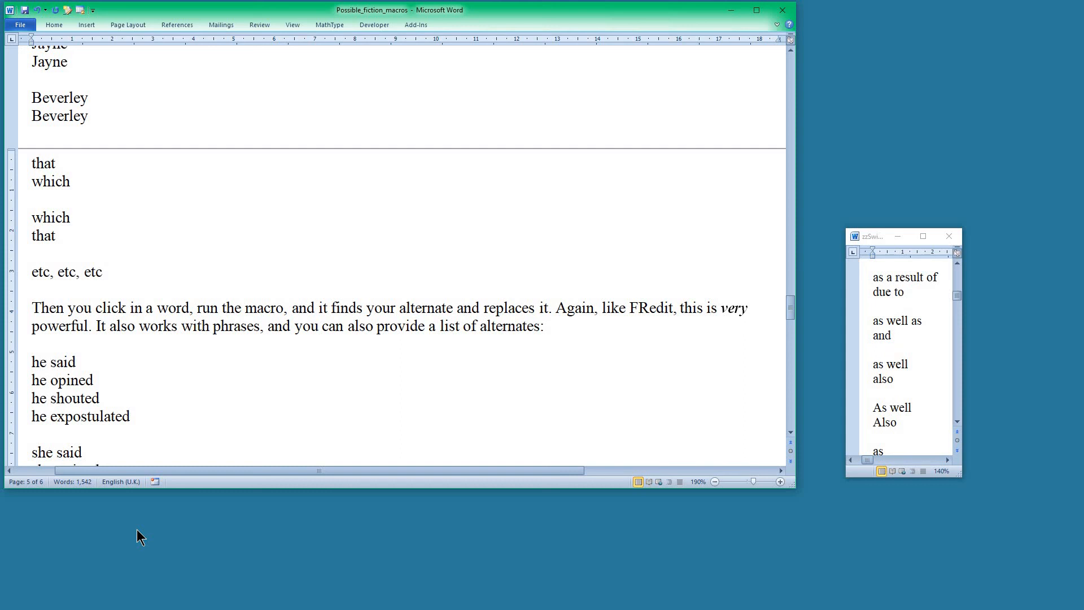
{"action": "scroll", "coordinate": [350, 300], "scroll_direction": "up", "scroll_amount": 5}
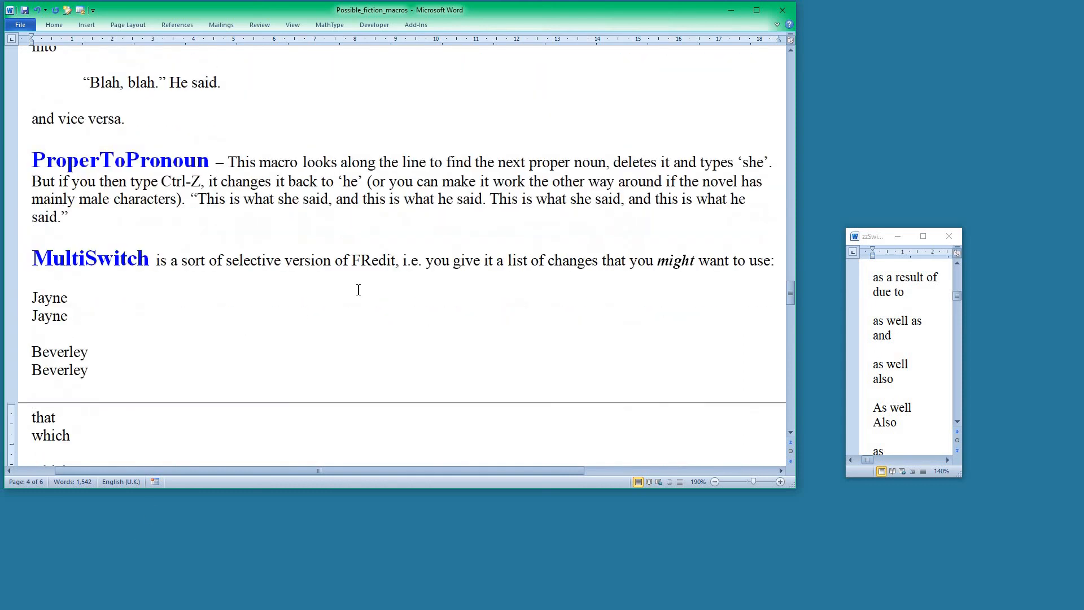
{"action": "left_click", "coordinate": [288, 202]}
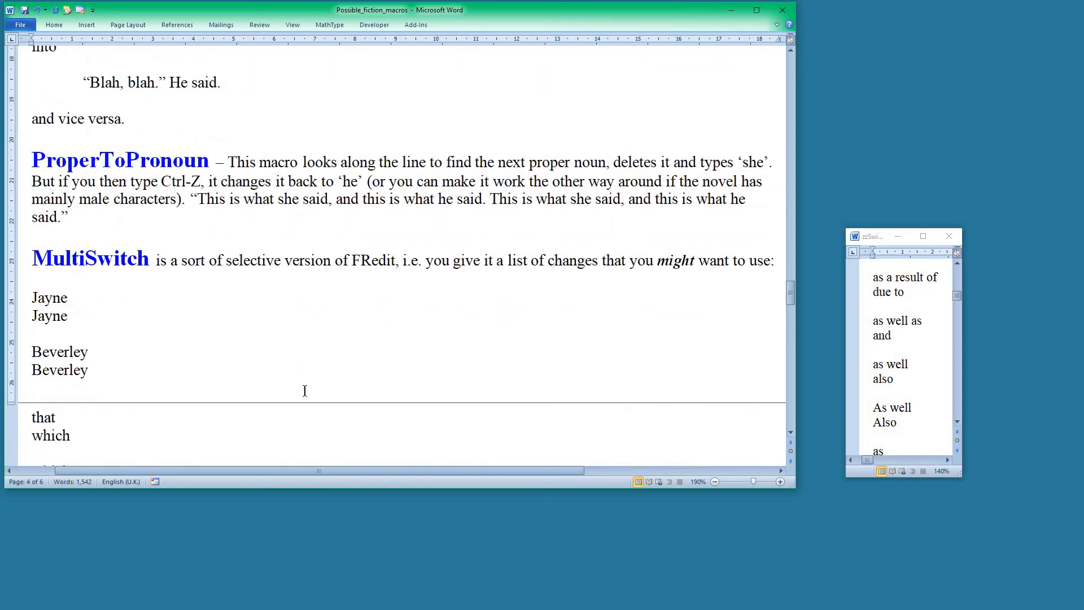
{"action": "key", "text": "alt+m"}
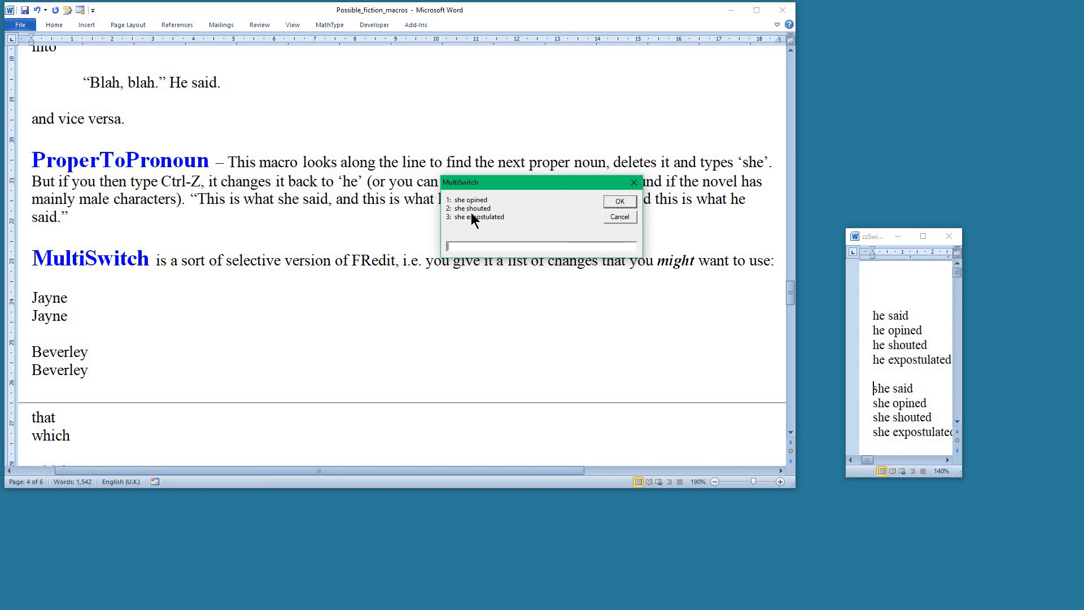
{"action": "type", "text": "1"}
{"action": "key", "text": "Return"}
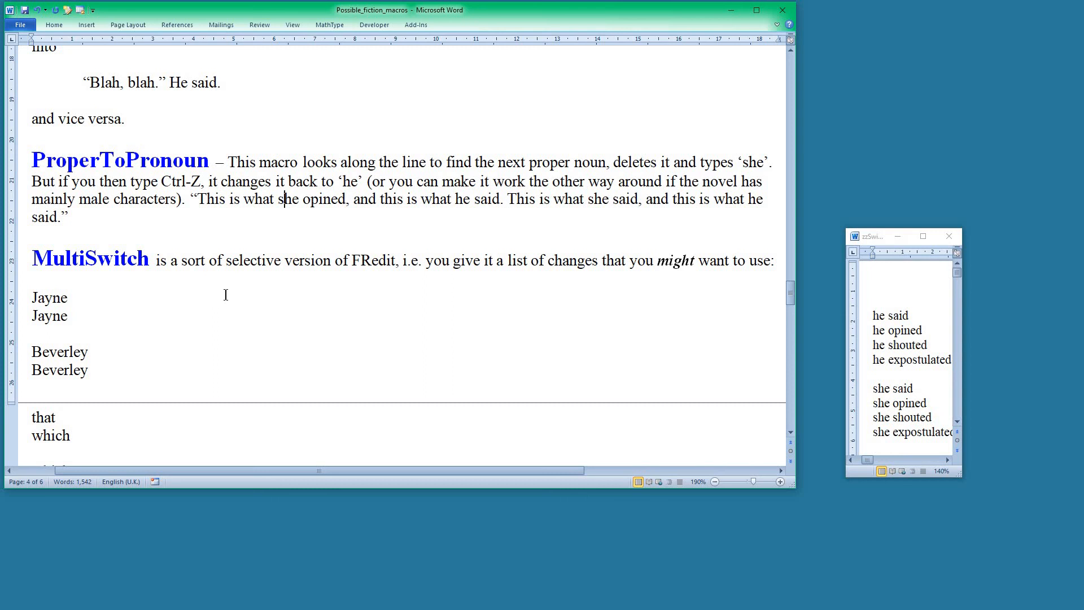
Undo the switch to "she opined" and minimize the switch list document
{"action": "key", "text": "alt+m"}
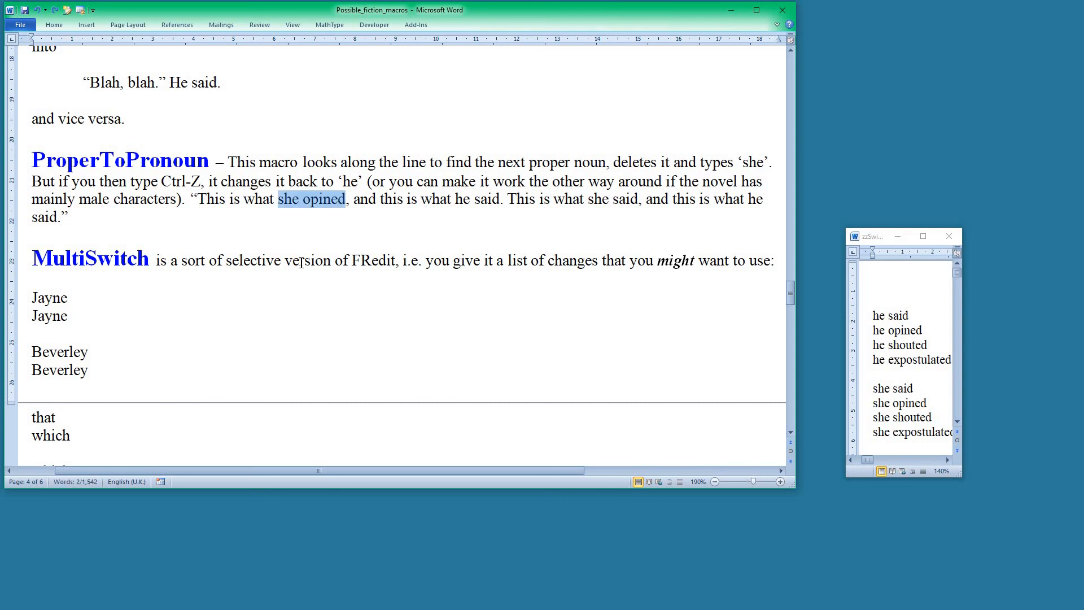
{"action": "key", "text": "ctrl+z"}
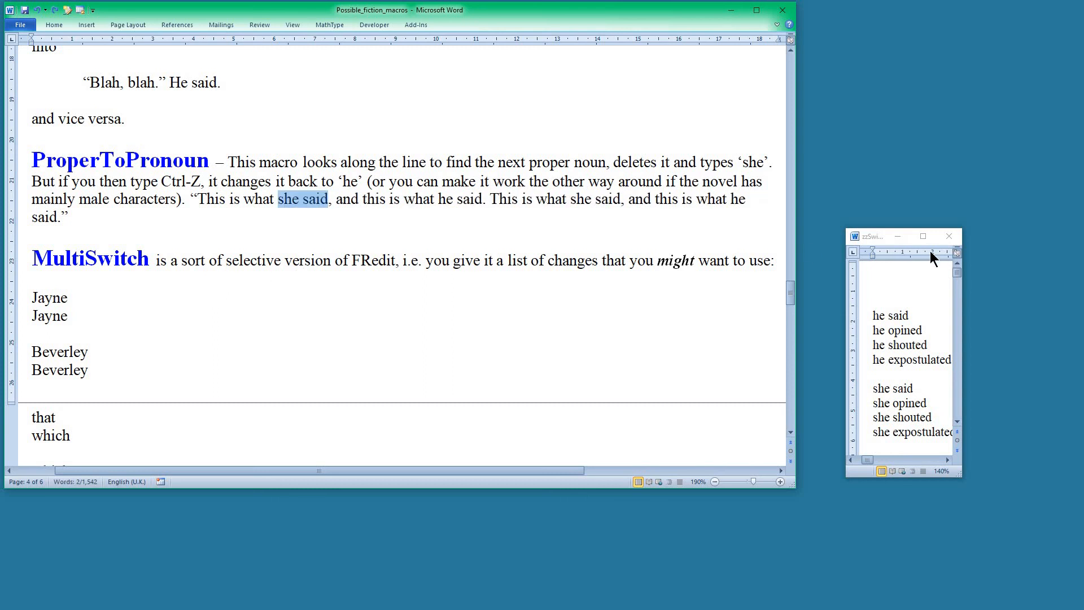
{"action": "left_click", "coordinate": [897, 236]}
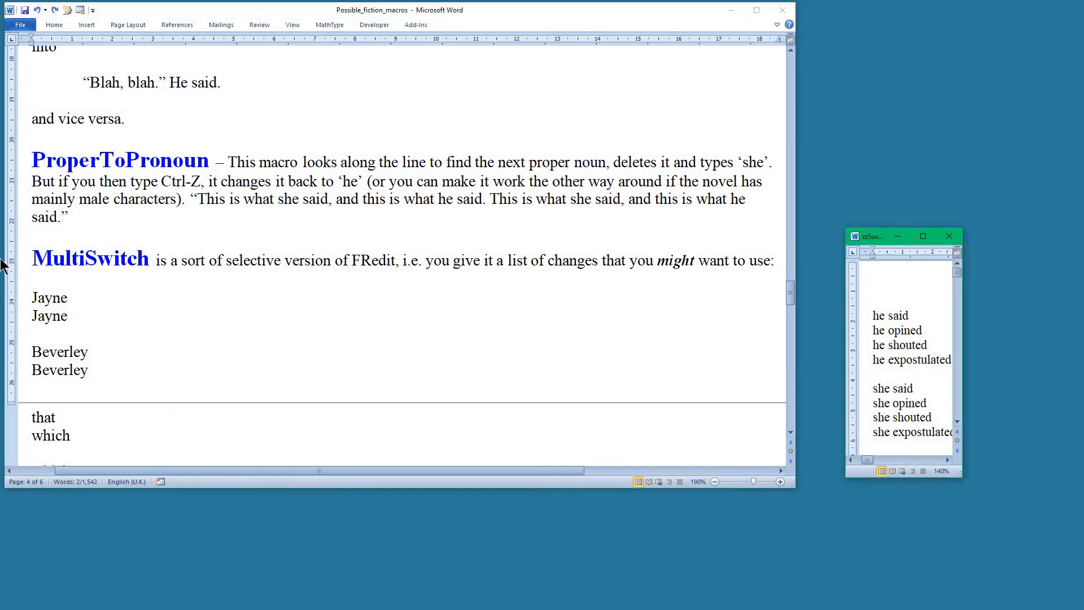
Look up the word "phrase" from the Internet access entry in the online Oxford dictionary by macro, and close the browser
{"action": "scroll", "coordinate": [271, 349], "scroll_direction": "down", "scroll_amount": 9}
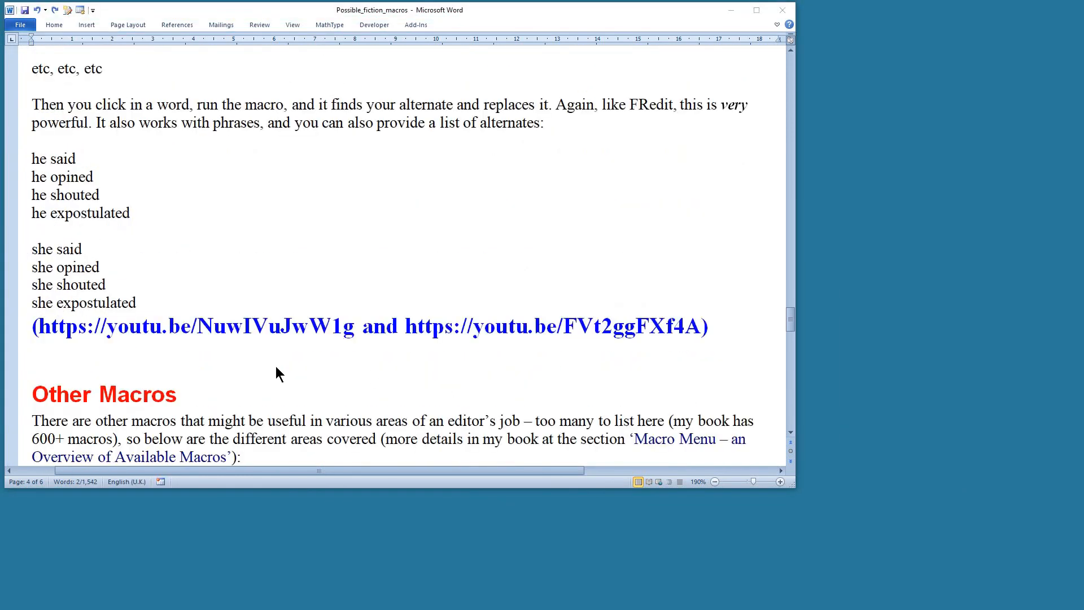
{"action": "scroll", "coordinate": [299, 372], "scroll_direction": "down", "scroll_amount": 5}
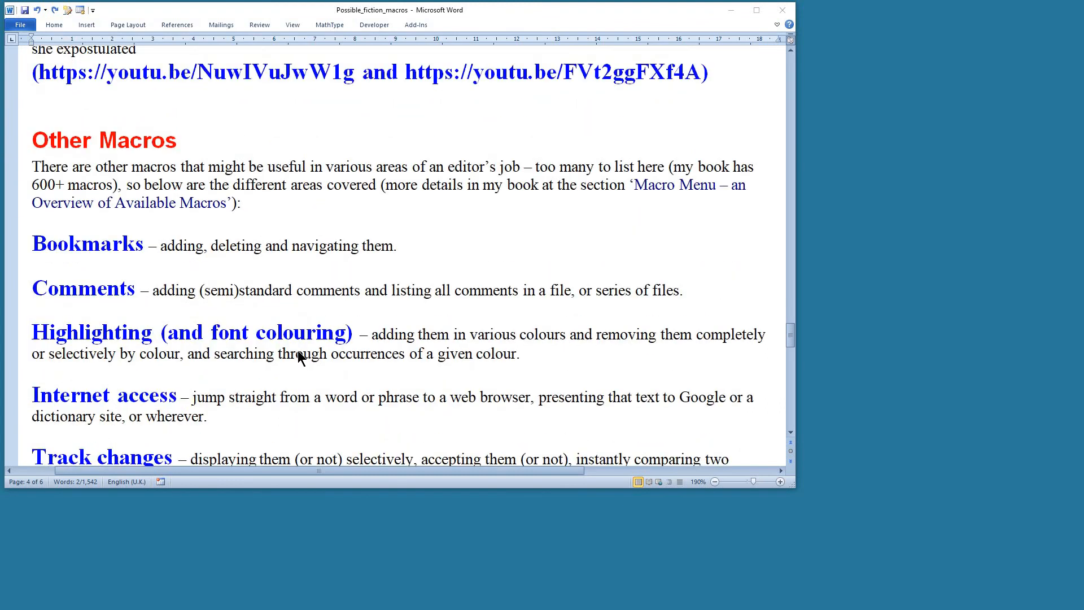
{"action": "scroll", "coordinate": [300, 357], "scroll_direction": "down", "scroll_amount": 2}
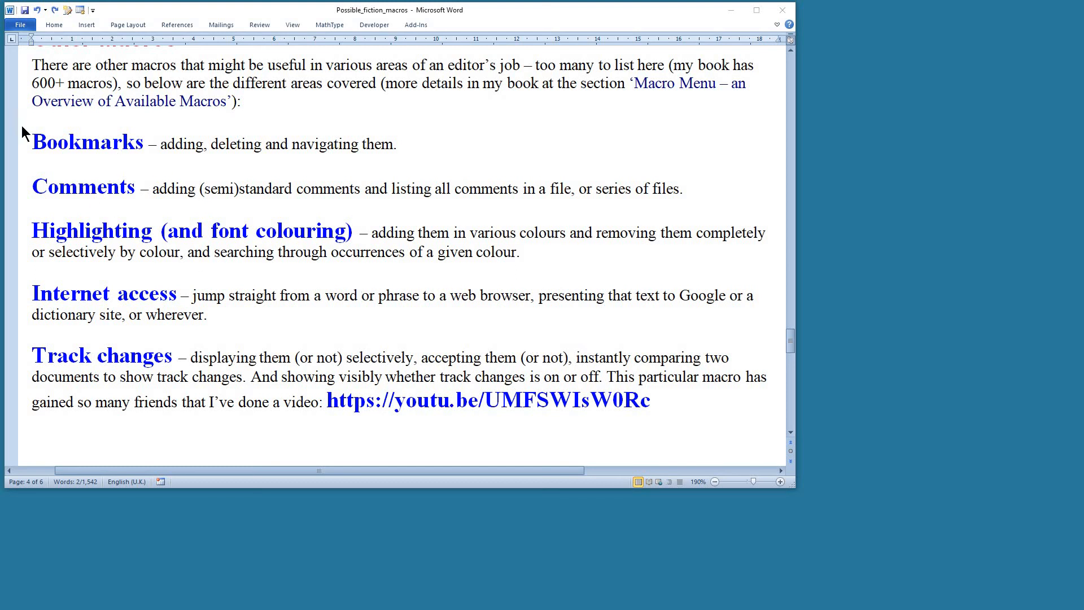
{"action": "left_click", "coordinate": [189, 144]}
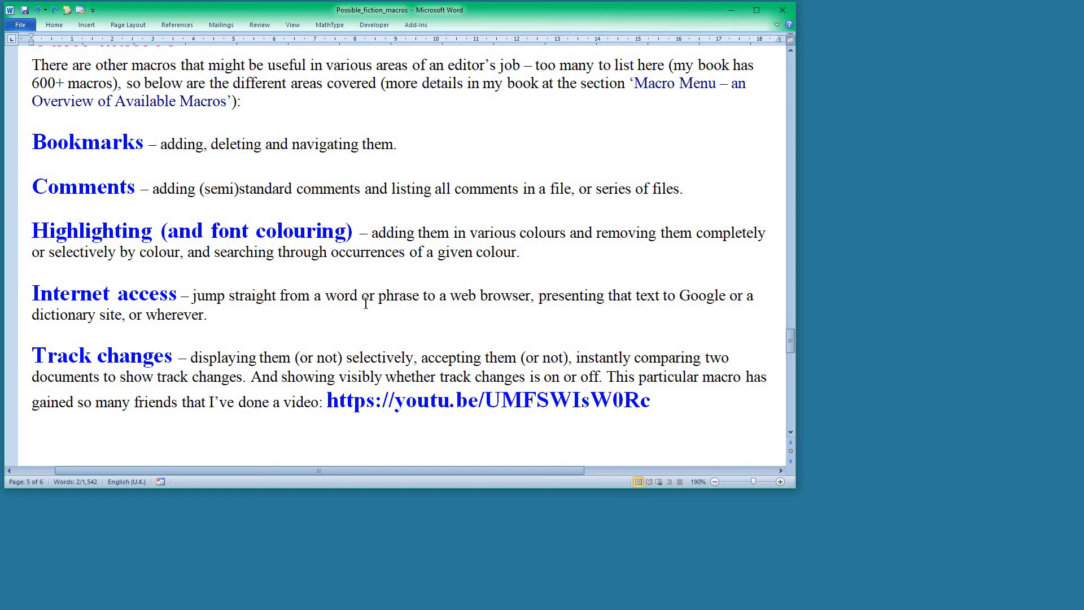
{"action": "left_click", "coordinate": [397, 296]}
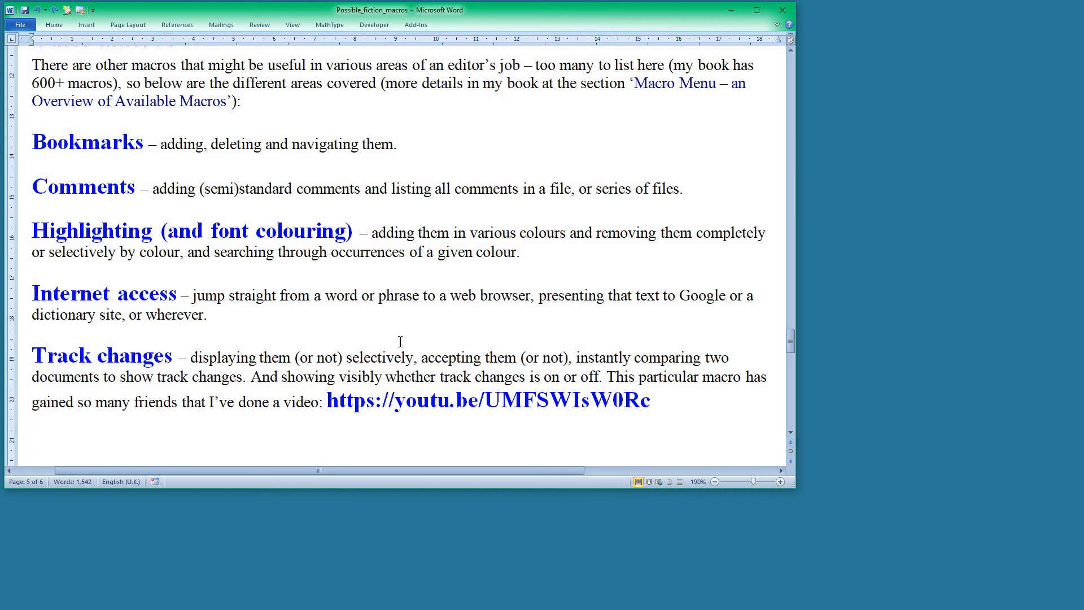
{"action": "key", "text": "ctrl+alt+o"}
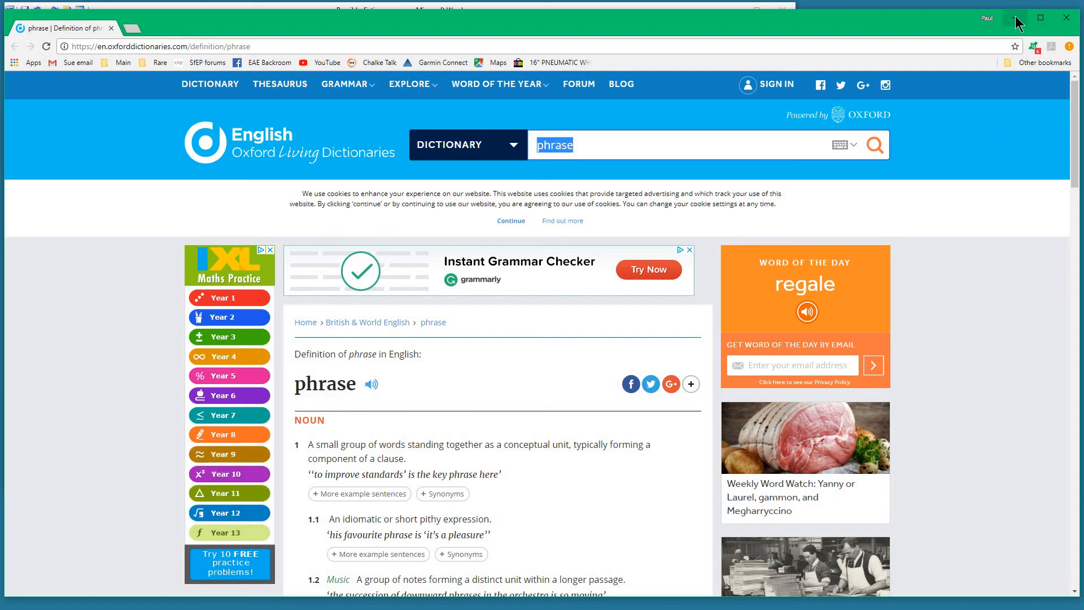
{"action": "left_click", "coordinate": [1067, 19]}
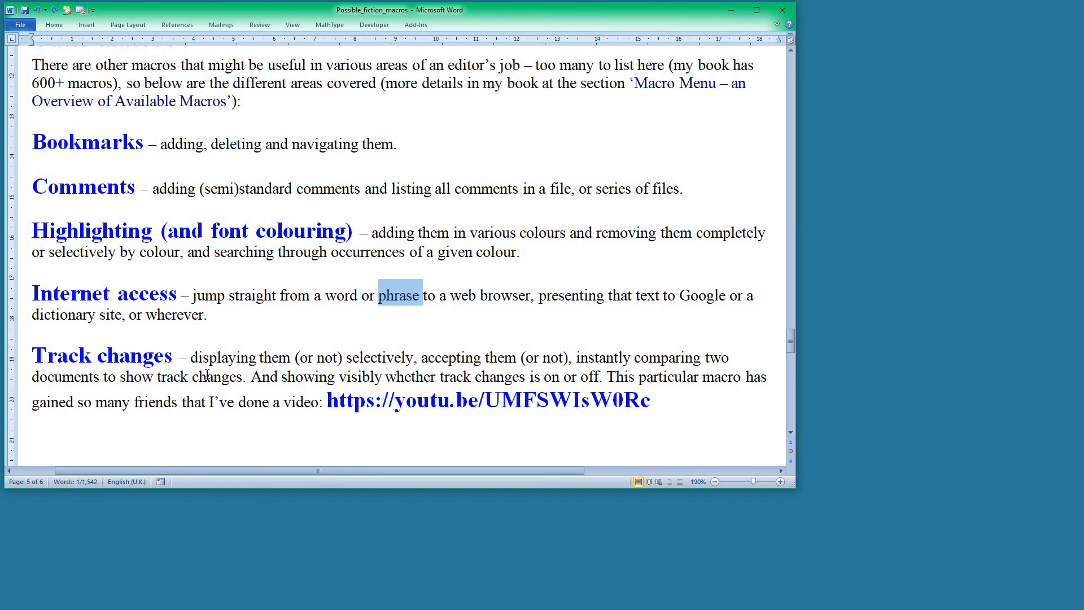
Examine the Other Videos section, including the screencast channel, the video lists and the recommended book editing and proofreading videos
{"action": "scroll", "coordinate": [200, 376], "scroll_direction": "down", "scroll_amount": 1}
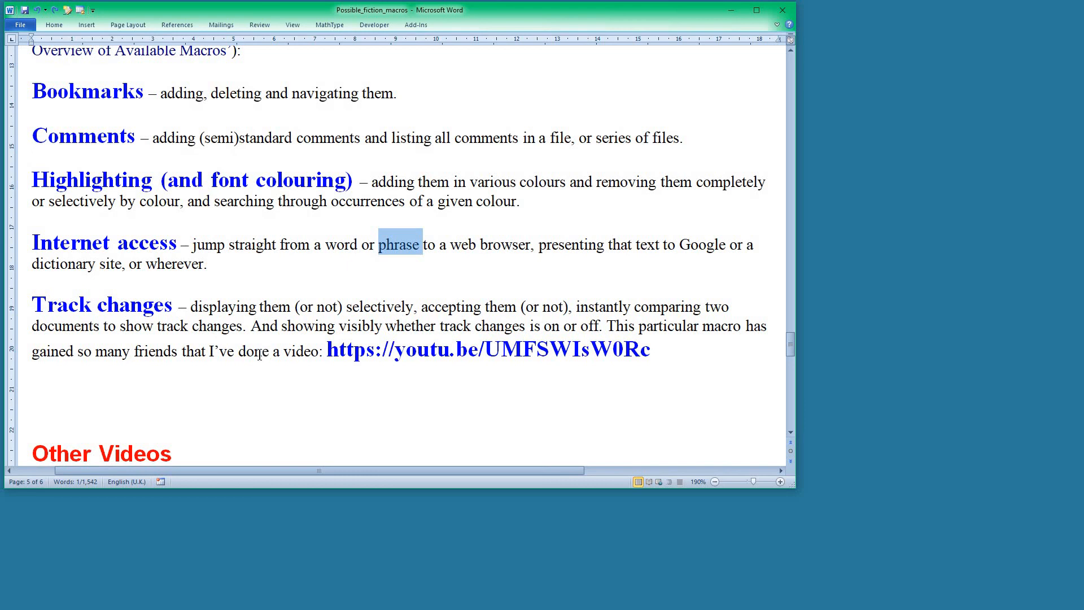
{"action": "scroll", "coordinate": [247, 349], "scroll_direction": "down", "scroll_amount": 1}
{"action": "scroll", "coordinate": [181, 346], "scroll_direction": "down", "scroll_amount": 2}
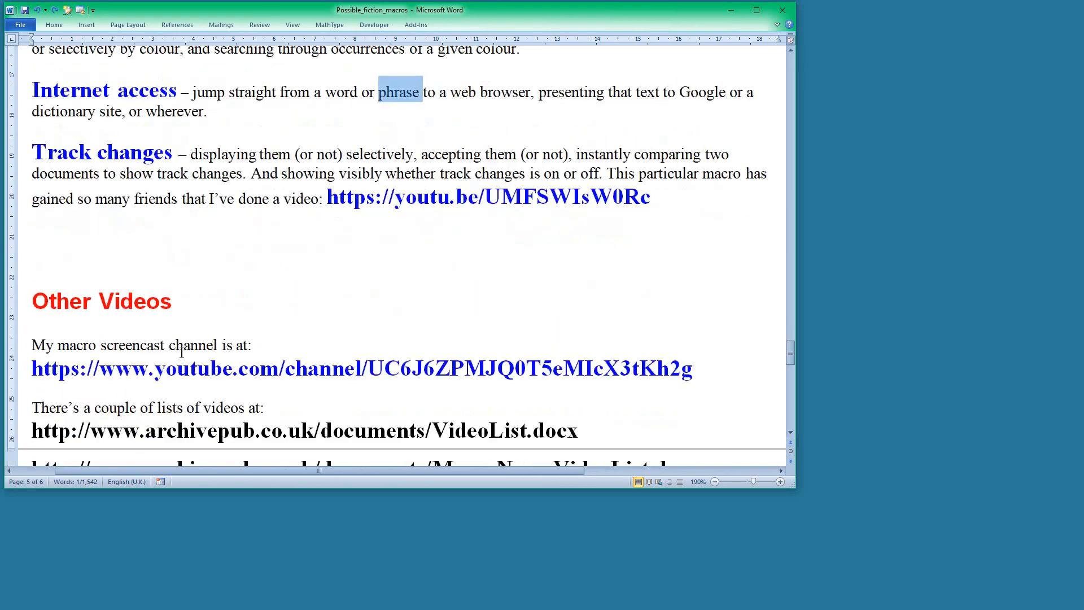
{"action": "scroll", "coordinate": [181, 344], "scroll_direction": "down", "scroll_amount": 1}
{"action": "scroll", "coordinate": [180, 329], "scroll_direction": "down", "scroll_amount": 1}
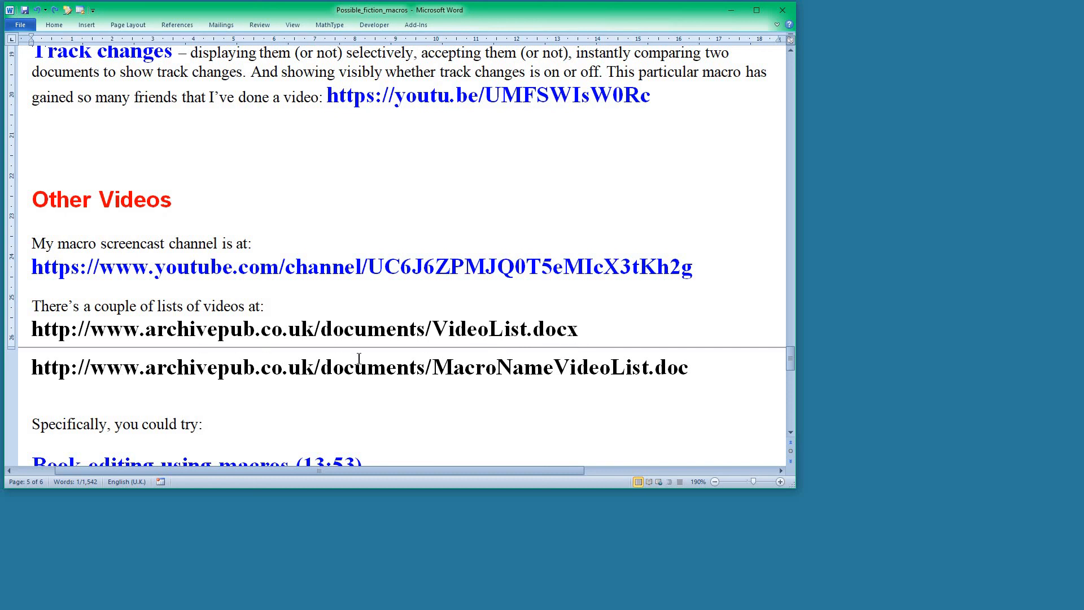
{"action": "scroll", "coordinate": [258, 365], "scroll_direction": "down", "scroll_amount": 1}
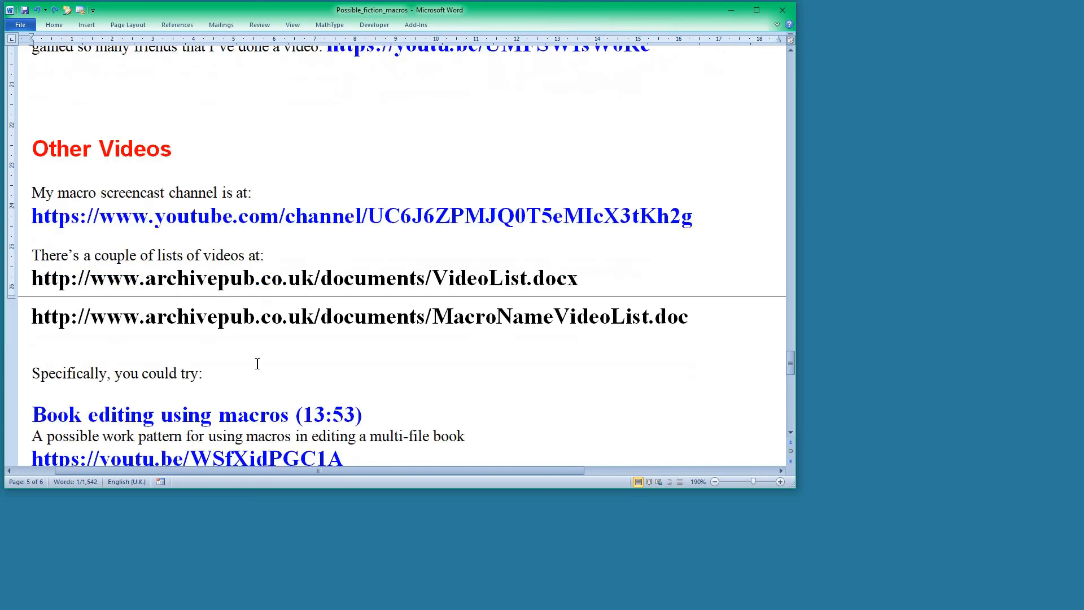
{"action": "scroll", "coordinate": [257, 364], "scroll_direction": "down", "scroll_amount": 1}
{"action": "scroll", "coordinate": [256, 364], "scroll_direction": "down", "scroll_amount": 5}
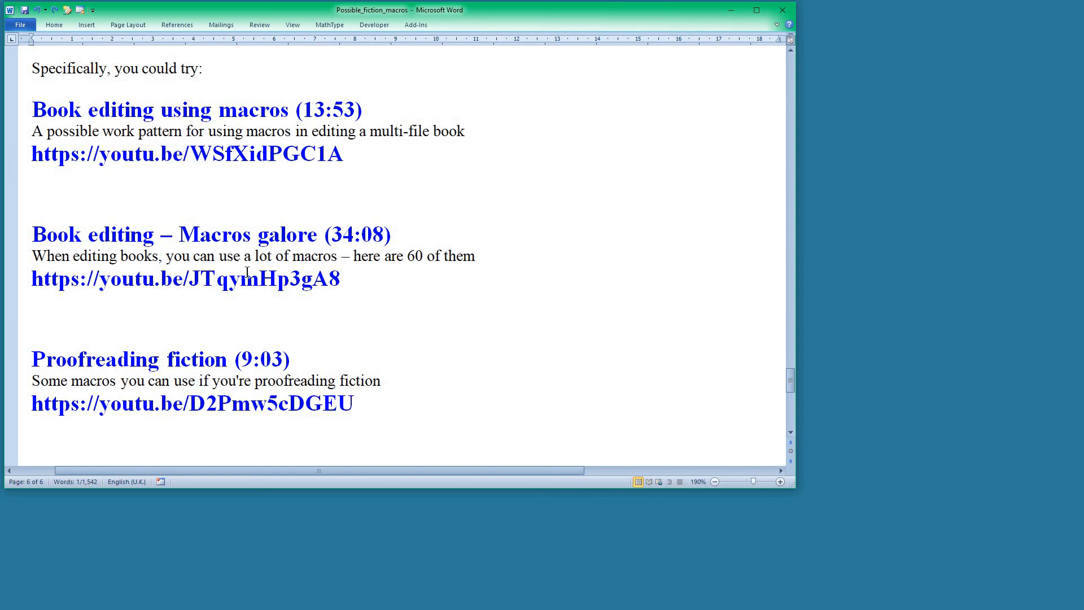
{"action": "scroll", "coordinate": [194, 324], "scroll_direction": "down", "scroll_amount": 1}
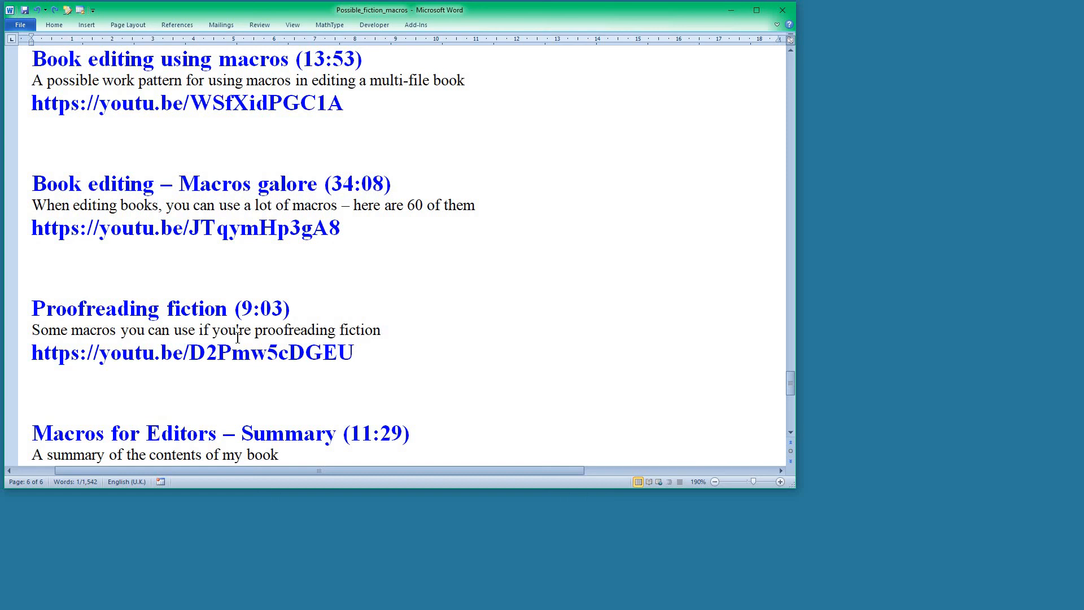
{"action": "scroll", "coordinate": [188, 352], "scroll_direction": "down", "scroll_amount": 2}
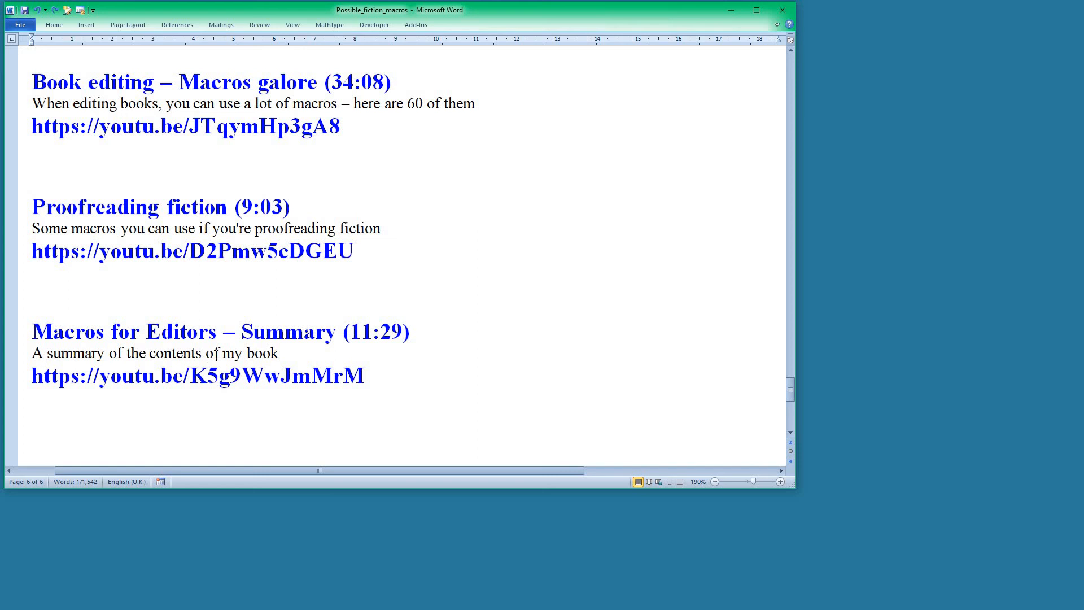
{"action": "scroll", "coordinate": [221, 353], "scroll_direction": "down", "scroll_amount": 3}
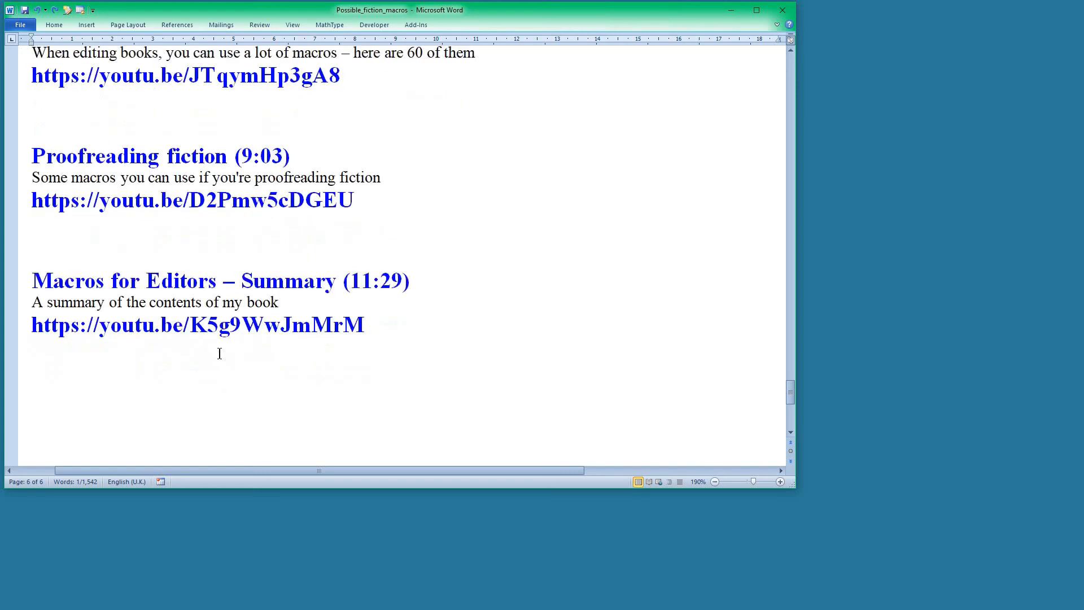
{"action": "scroll", "coordinate": [220, 353], "scroll_direction": "up", "scroll_amount": 3}
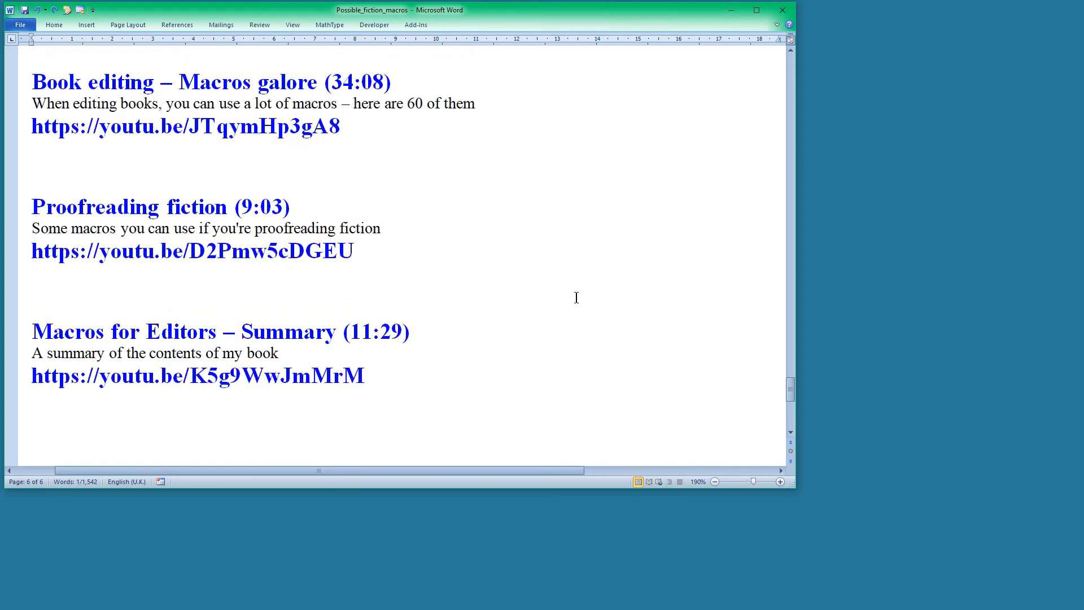